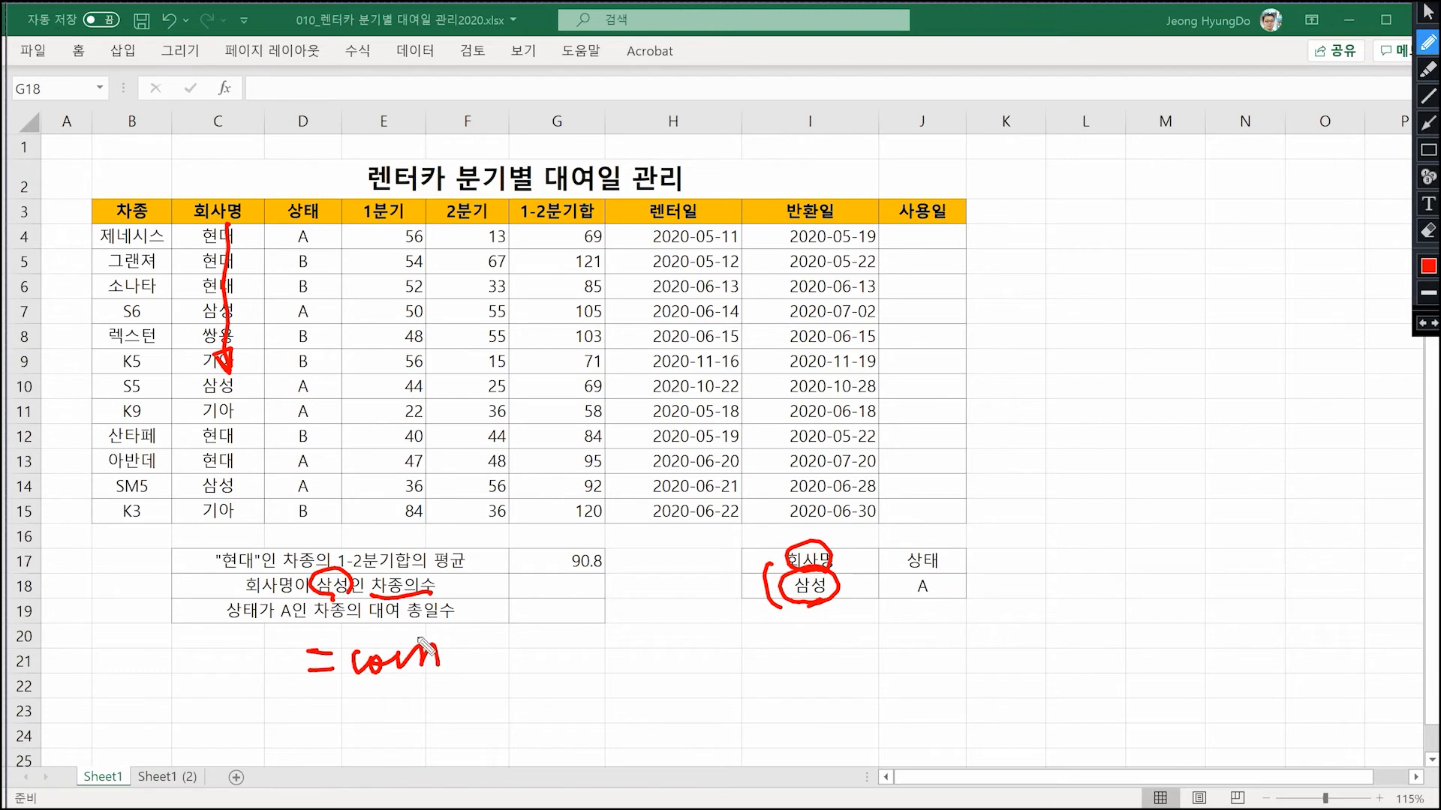
# - Handwrite the formula outline =counta(D, 2, ◯ beneath the summary table, linking the circle to the 회사명/삼성 criteria with an arrow
pyautogui.moveTo(451, 636)
pyautogui.mouseDown()
pyautogui.moveTo(453, 666)
pyautogui.moveTo(486, 670)
pyautogui.mouseUp()
pyautogui.moveTo(517, 638); pyautogui.dragTo(515, 682)
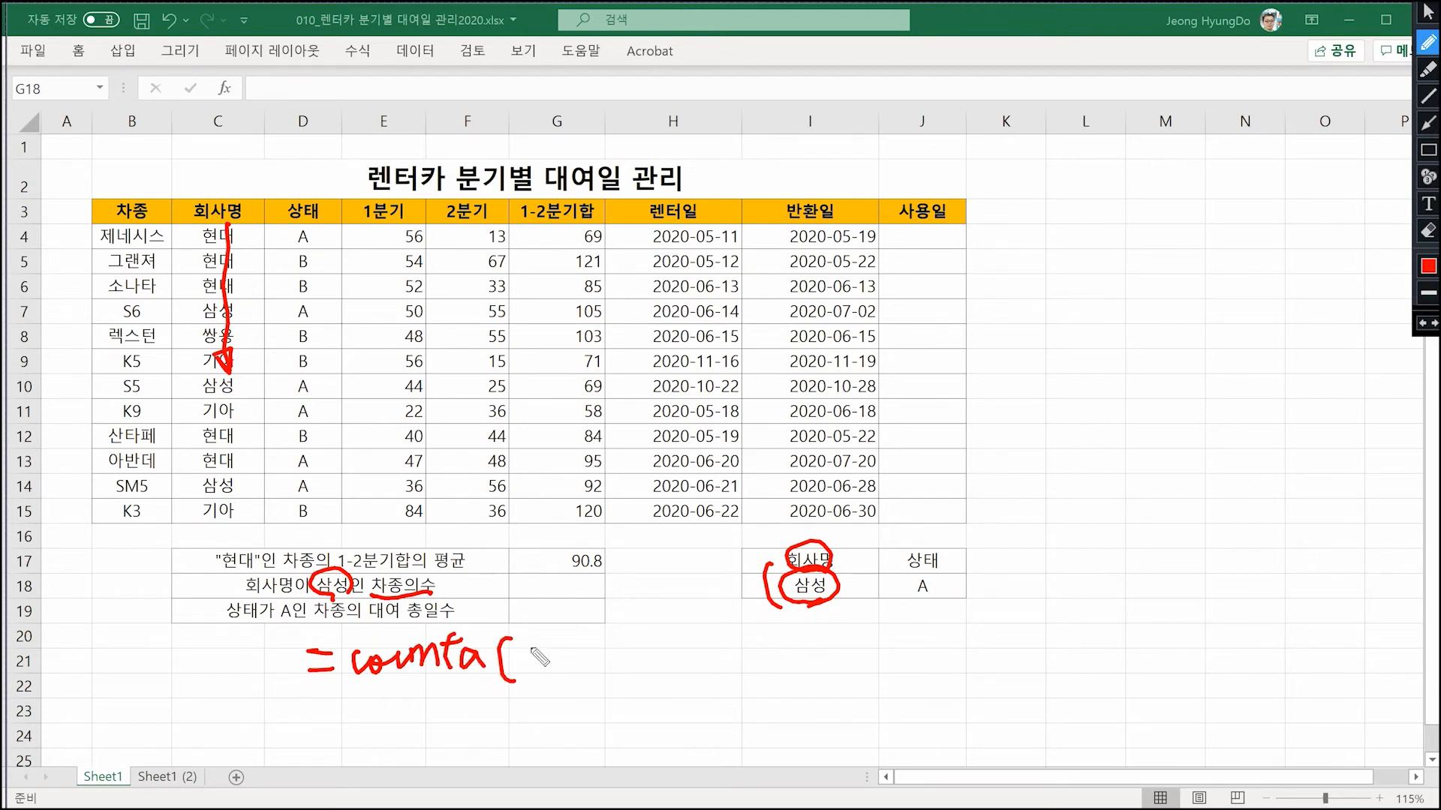
pyautogui.moveTo(537, 648)
pyautogui.mouseDown()
pyautogui.moveTo(538, 674)
pyautogui.moveTo(555, 676)
pyautogui.mouseUp()
pyautogui.moveTo(588, 659); pyautogui.dragTo(588, 672)
pyautogui.moveTo(601, 630)
pyautogui.mouseDown()
pyautogui.moveTo(622, 627)
pyautogui.moveTo(659, 672)
pyautogui.moveTo(698, 608)
pyautogui.mouseUp()
pyautogui.moveTo(690, 657); pyautogui.dragTo(685, 621)
pyautogui.moveTo(771, 566); pyautogui.dragTo(700, 602)
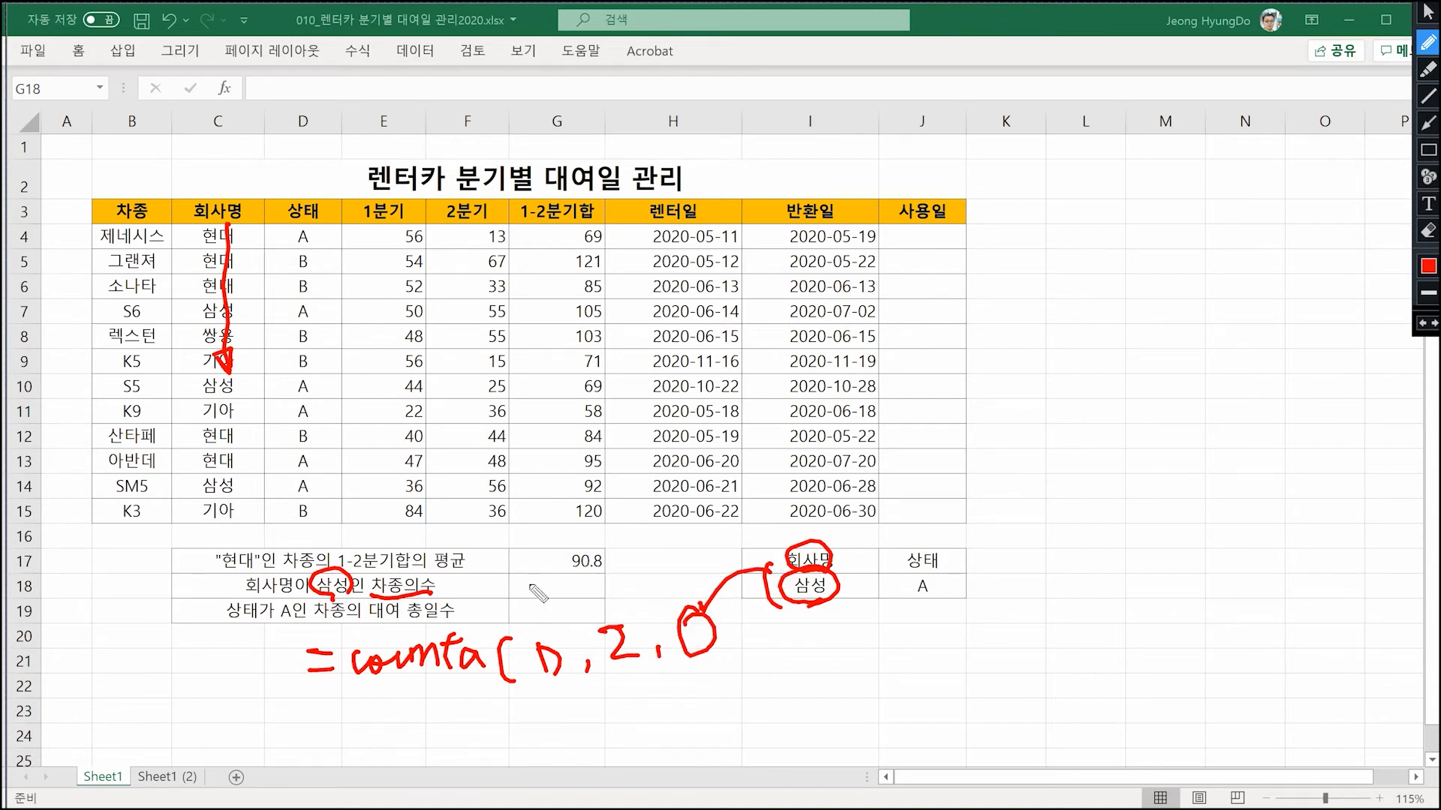
# - Handwrite the formula =counta(B3:J15, 2, I17:18) beneath the first handwritten outline
pyautogui.moveTo(321, 719); pyautogui.dragTo(337, 721)
pyautogui.moveTo(322, 736)
pyautogui.mouseDown()
pyautogui.moveTo(394, 728)
pyautogui.moveTo(453, 743)
pyautogui.moveTo(479, 706)
pyautogui.moveTo(496, 738)
pyautogui.moveTo(732, 721)
pyautogui.mouseUp()
pyautogui.moveTo(744, 708); pyautogui.dragTo(740, 725)
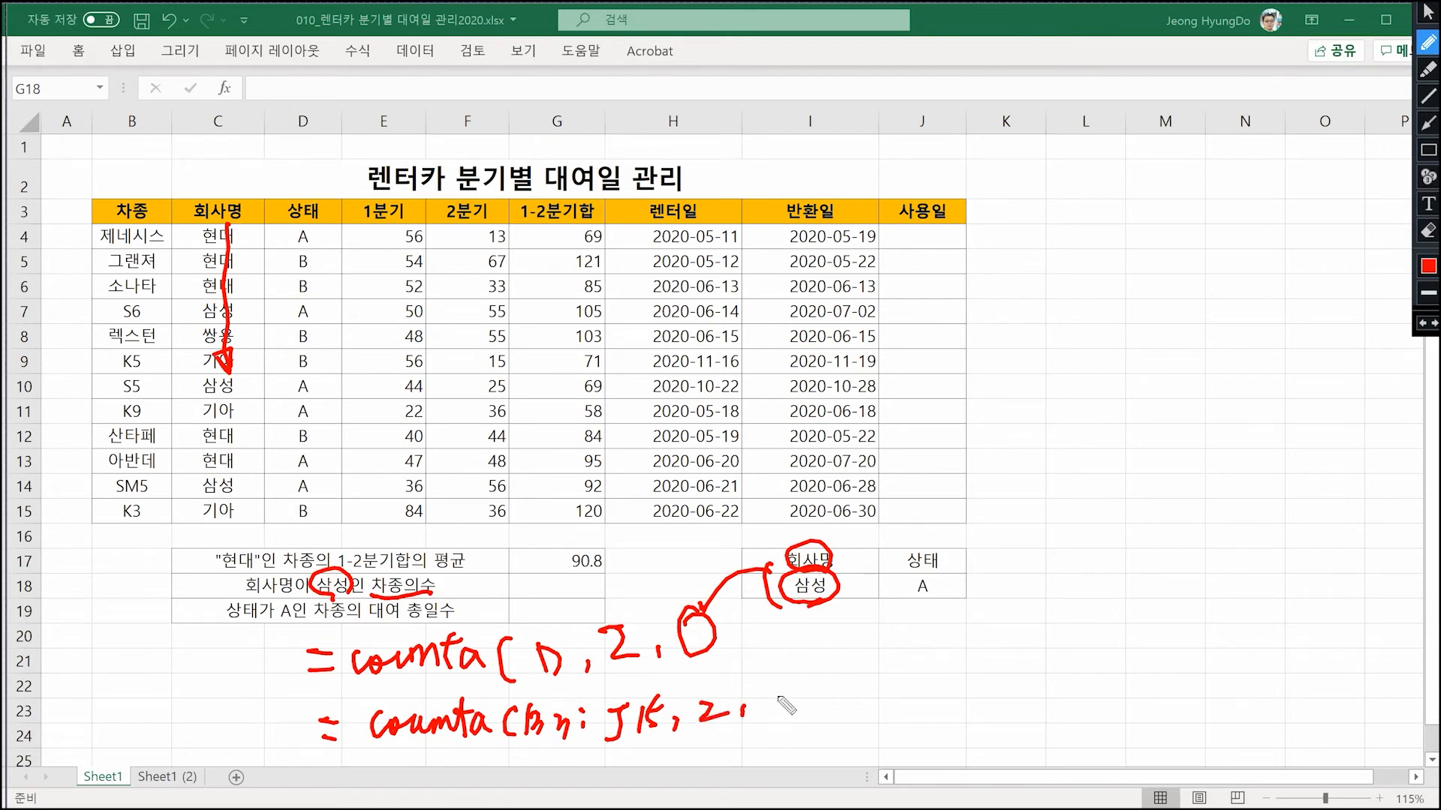
pyautogui.moveTo(766, 693); pyautogui.dragTo(785, 690)
pyautogui.moveTo(775, 692); pyautogui.dragTo(776, 708)
pyautogui.moveTo(767, 708); pyautogui.dragTo(818, 710)
pyautogui.click(828, 694)
pyautogui.click(830, 705)
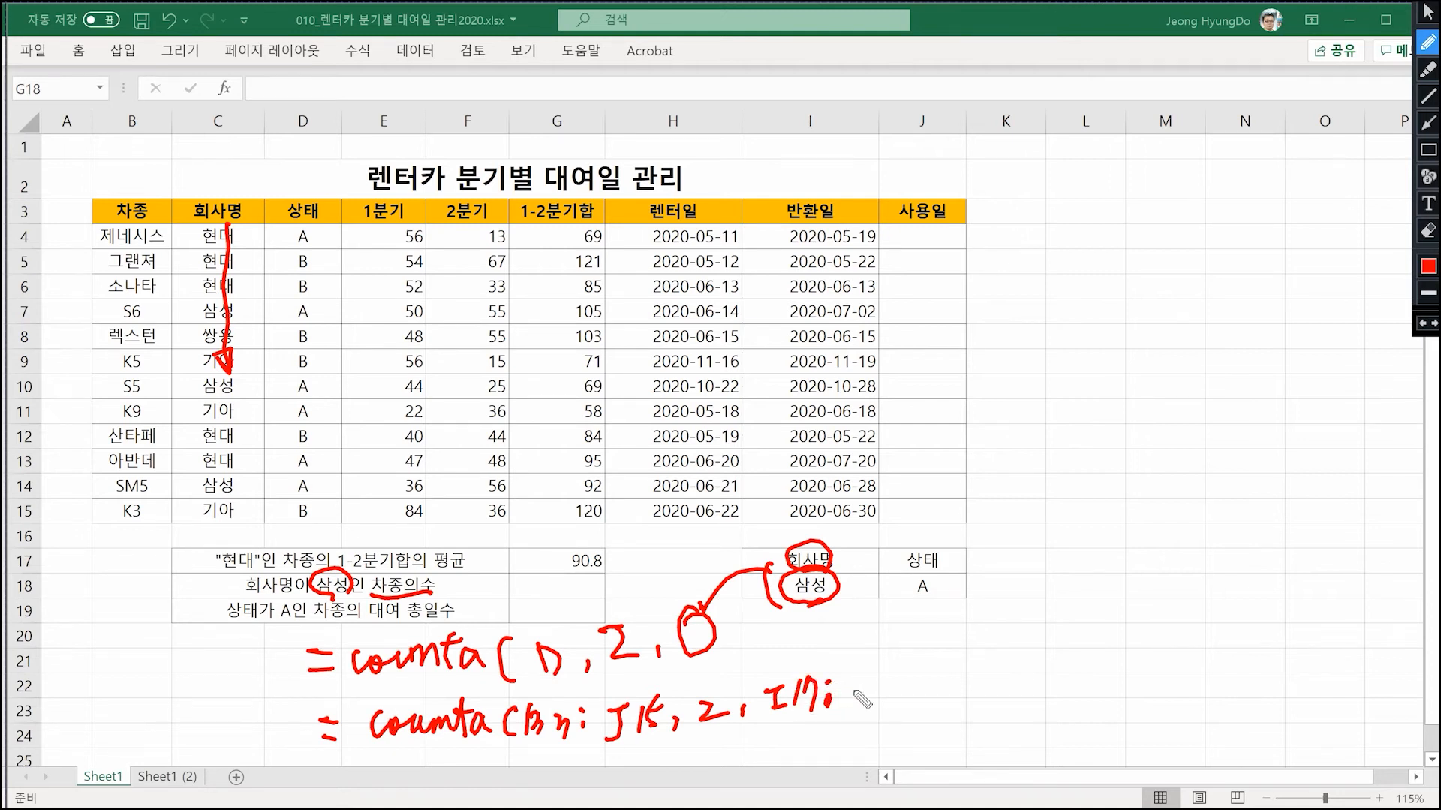
pyautogui.moveTo(855, 674)
pyautogui.mouseDown()
pyautogui.moveTo(852, 708)
pyautogui.moveTo(870, 668)
pyautogui.moveTo(892, 684)
pyautogui.moveTo(875, 707)
pyautogui.mouseUp()
pyautogui.click(882, 653)
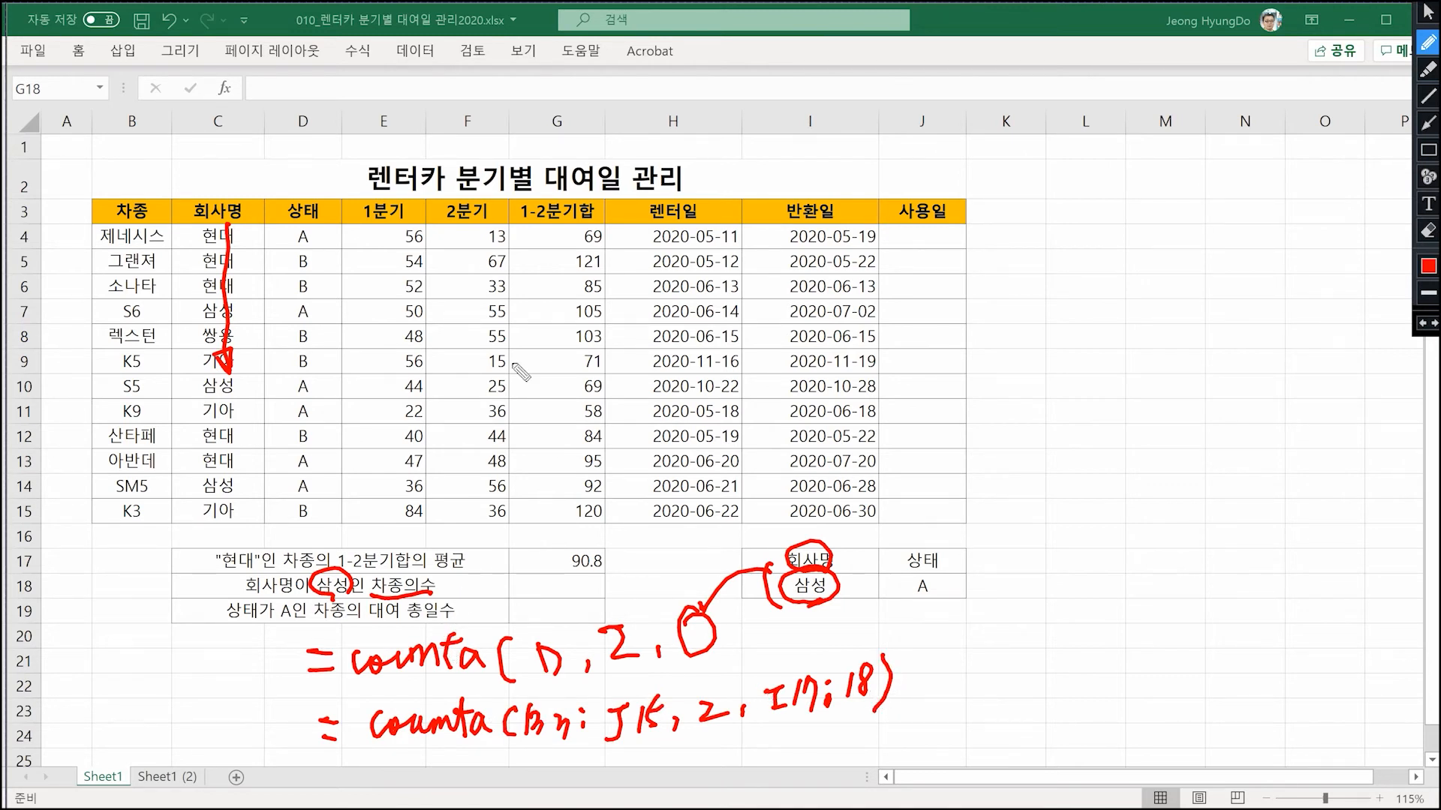
# - Leave pen mode and insert the DCOUNTA function into cell G18
pyautogui.click(1428, 12)
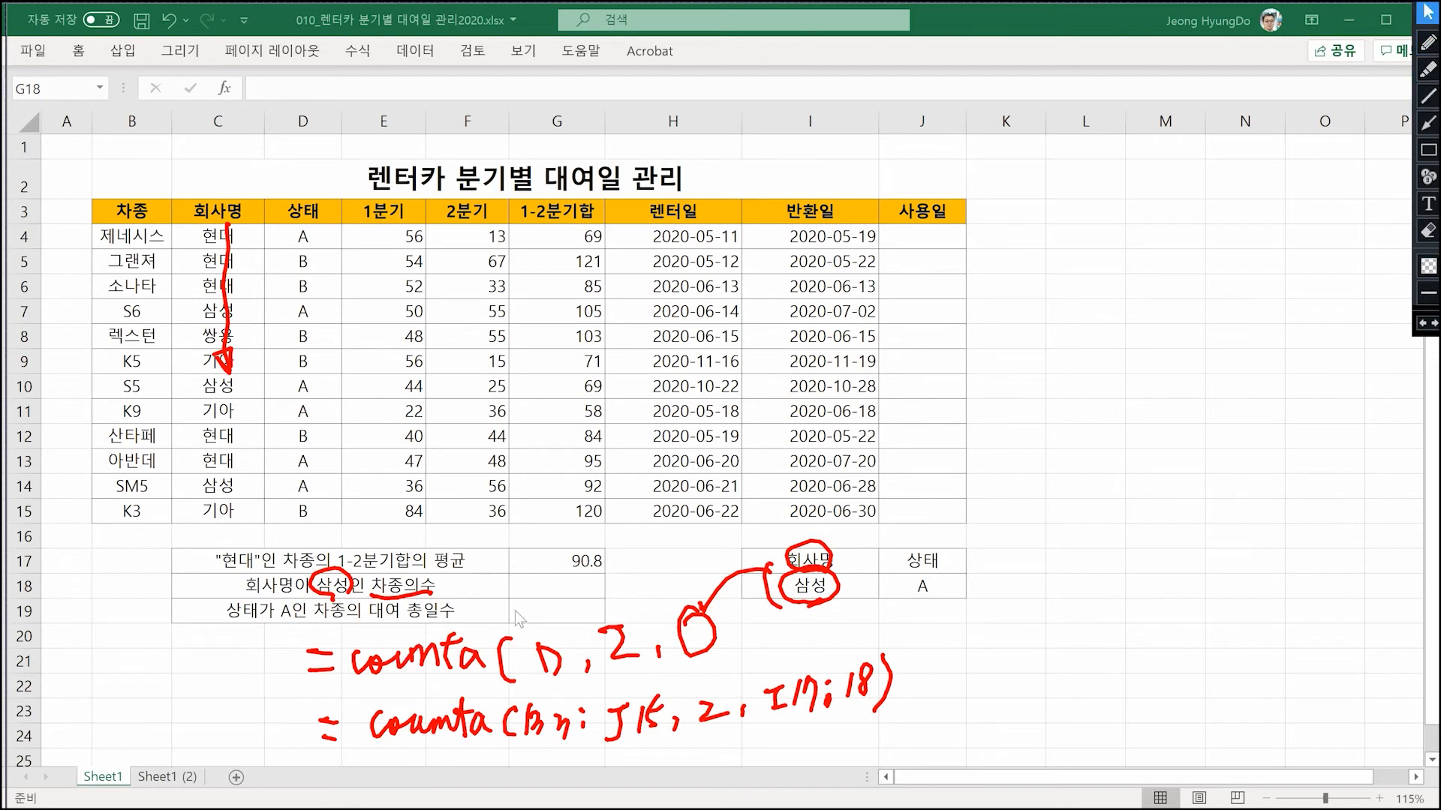
pyautogui.click(535, 586)
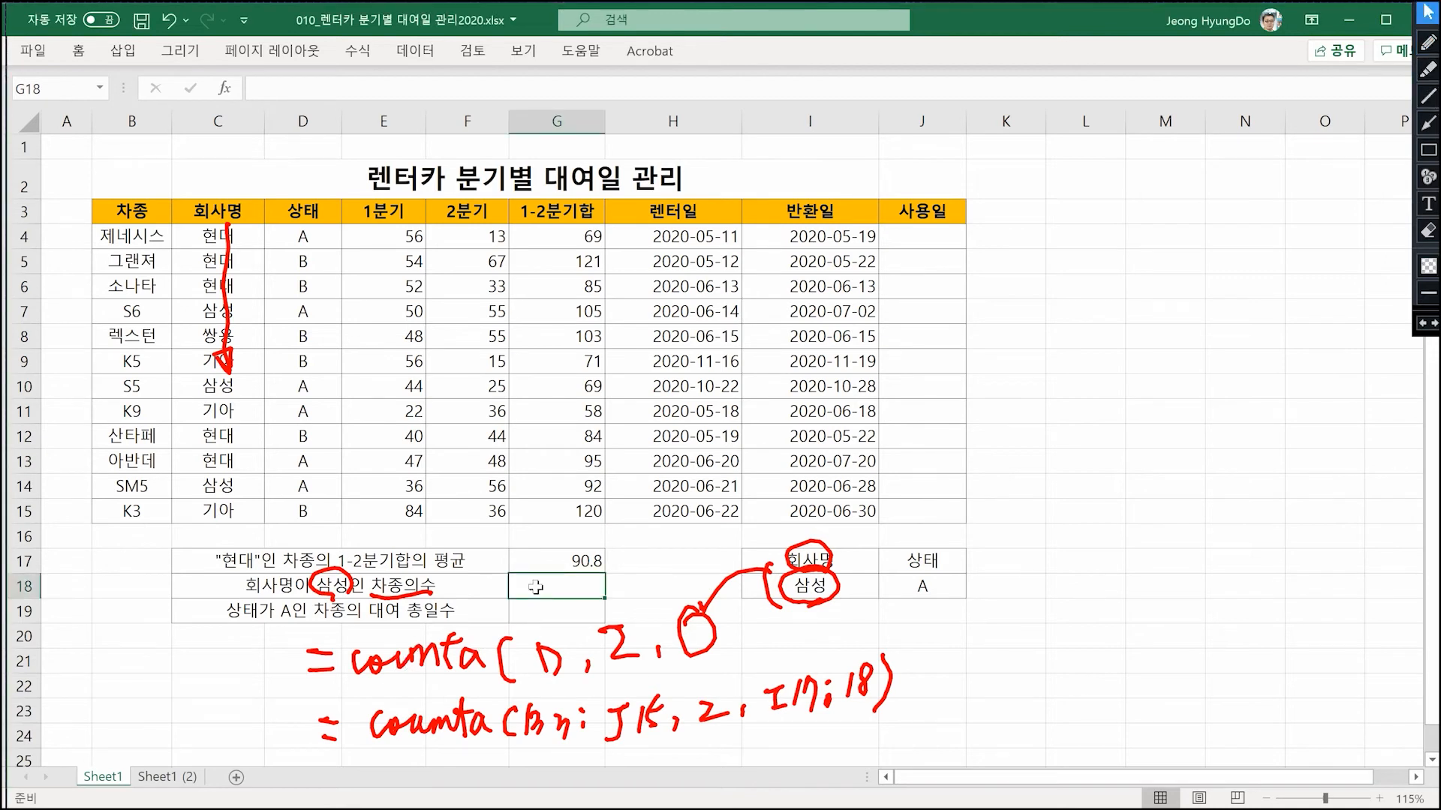
pyautogui.click(226, 89)
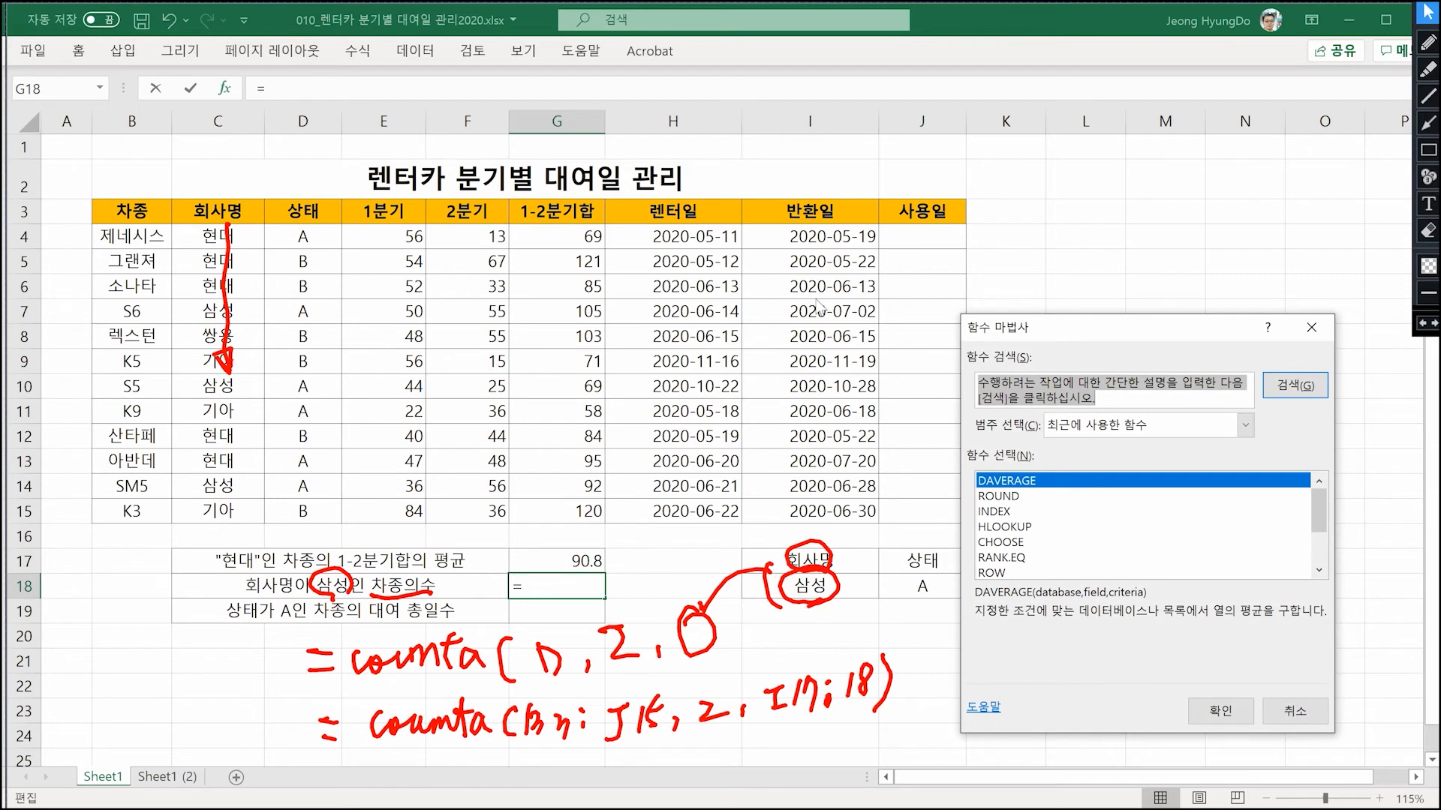
pyautogui.write('dcounta')
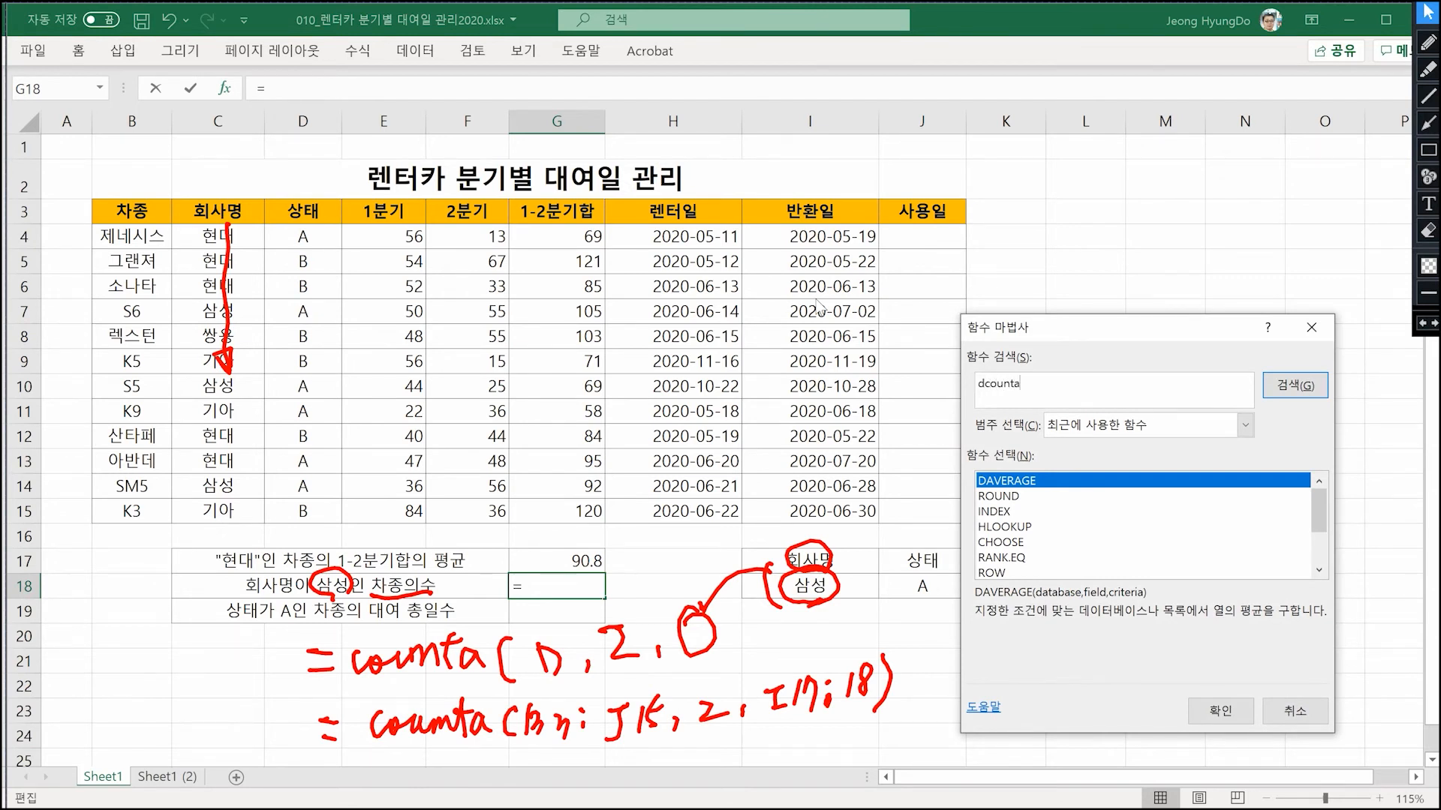
pyautogui.press('Return')
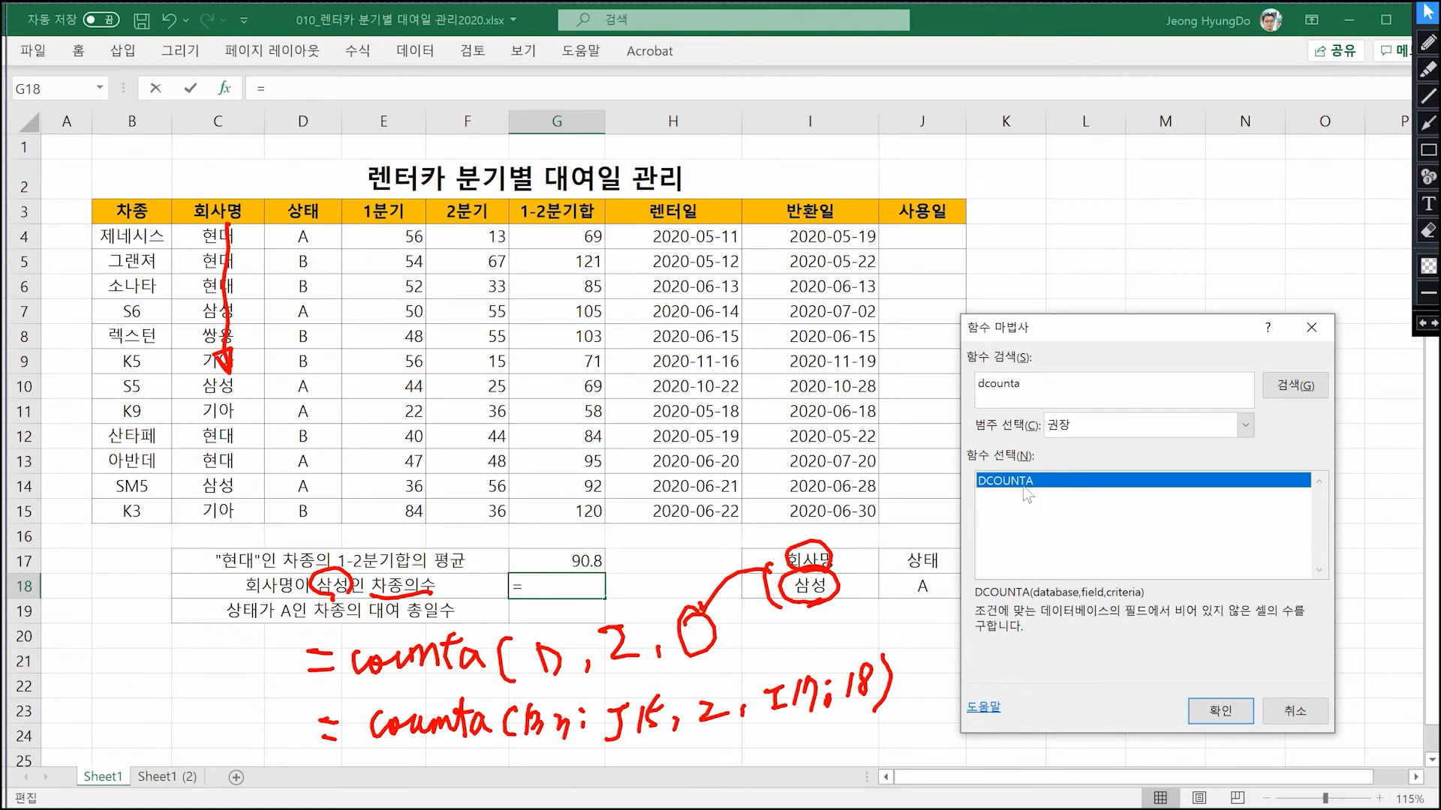
pyautogui.doubleClick(1019, 482)
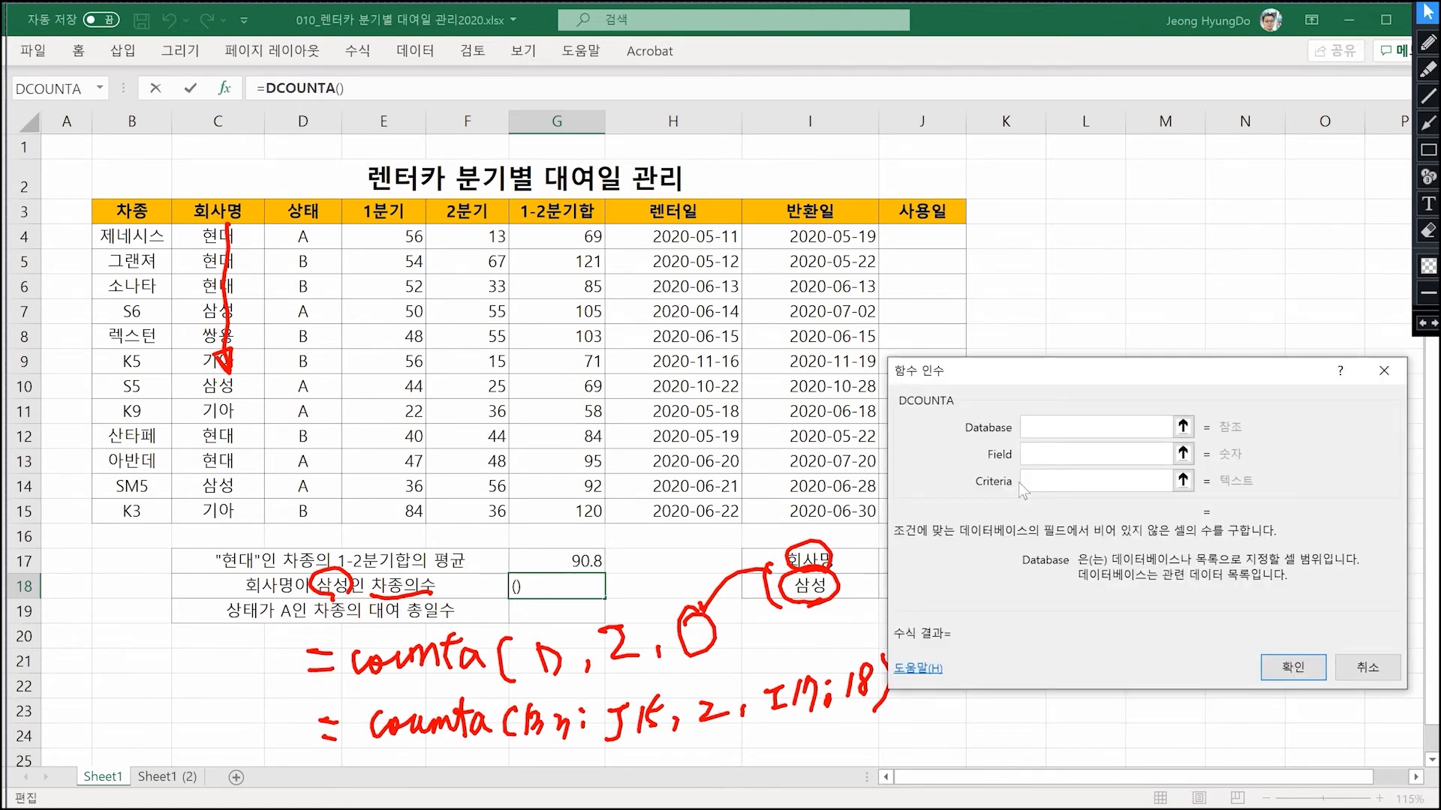
# - Complete G18's DCOUNTA function with database B3:J15, field 2 and criteria I17:I18
pyautogui.moveTo(151, 220); pyautogui.dragTo(923, 511)
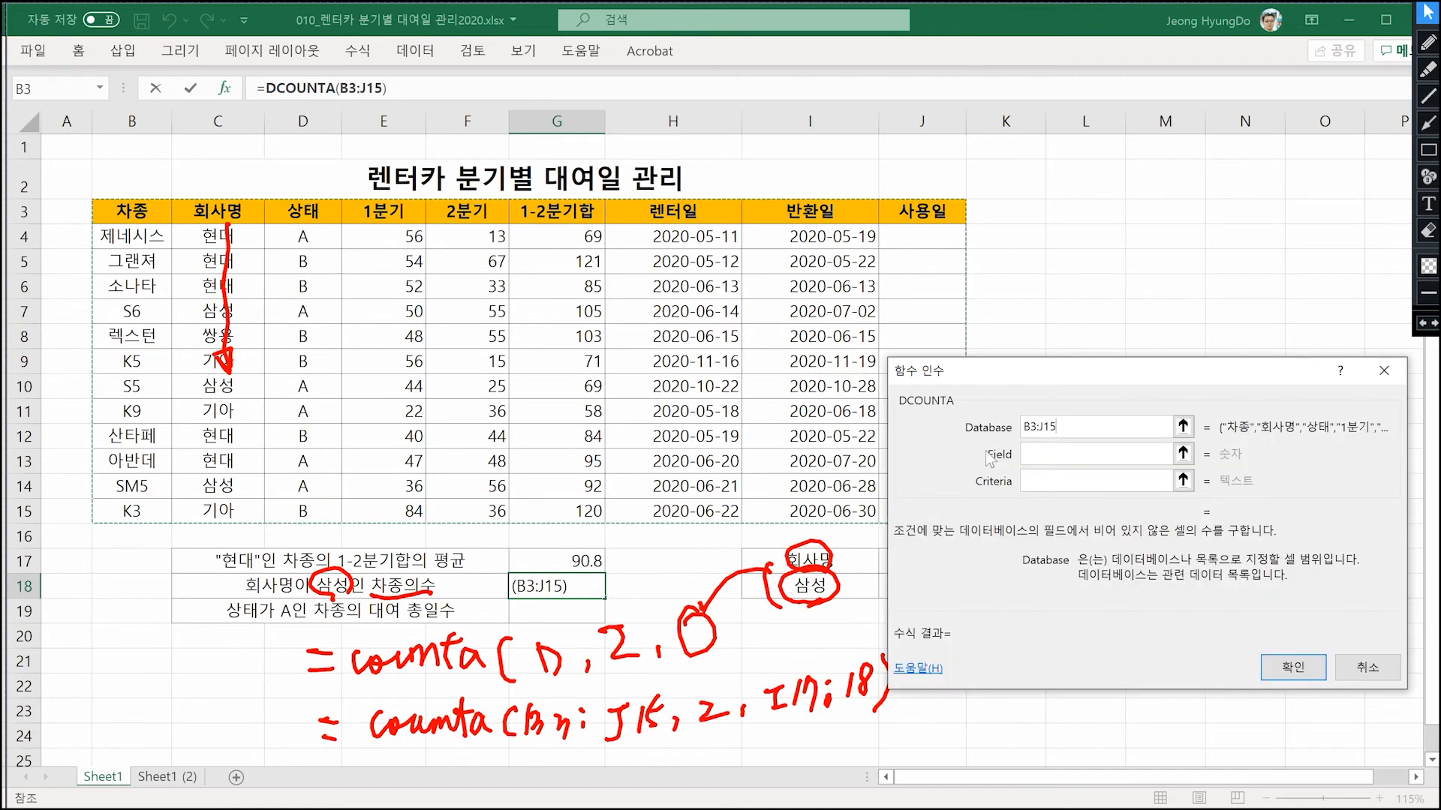
pyautogui.click(1035, 454)
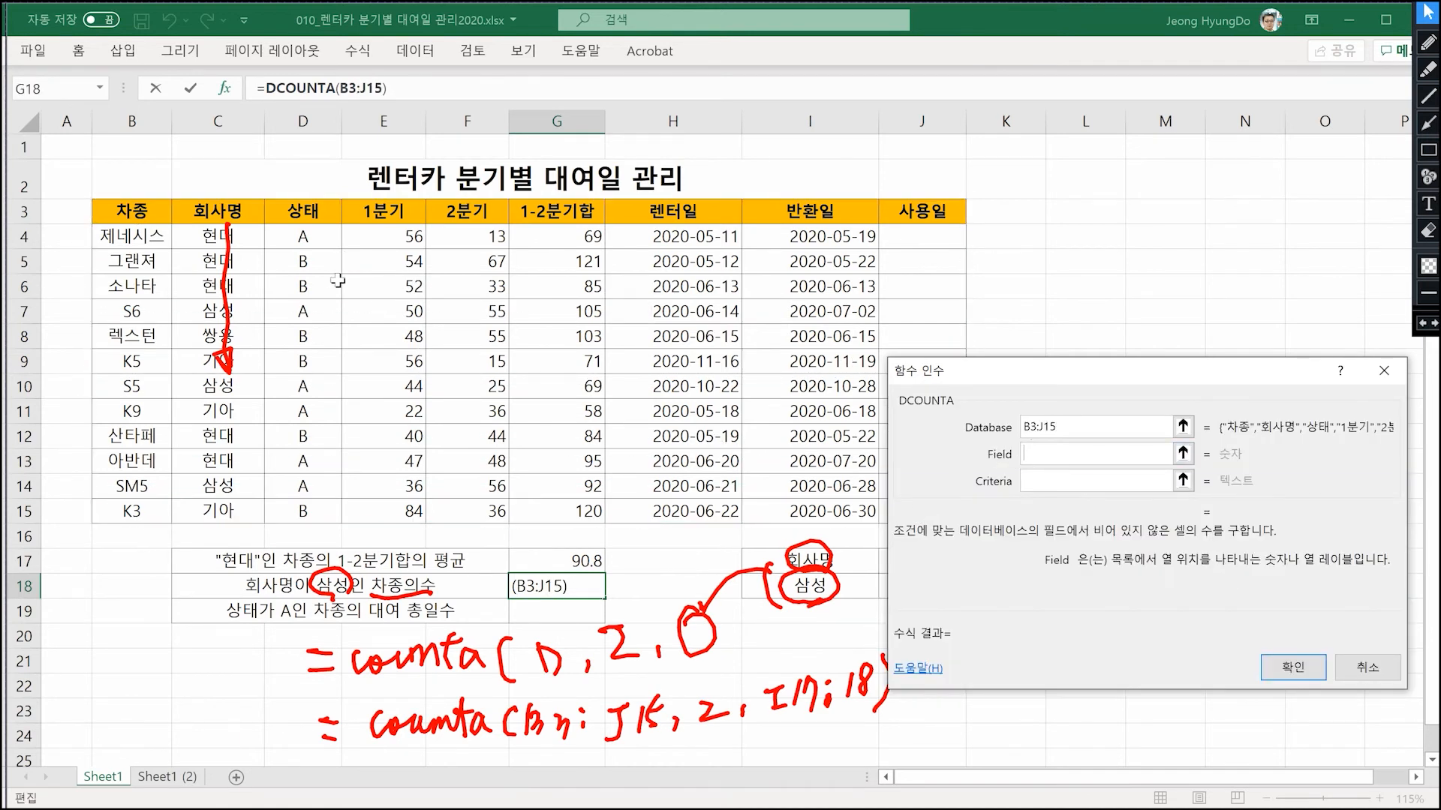
pyautogui.write('2')
pyautogui.click(1063, 481)
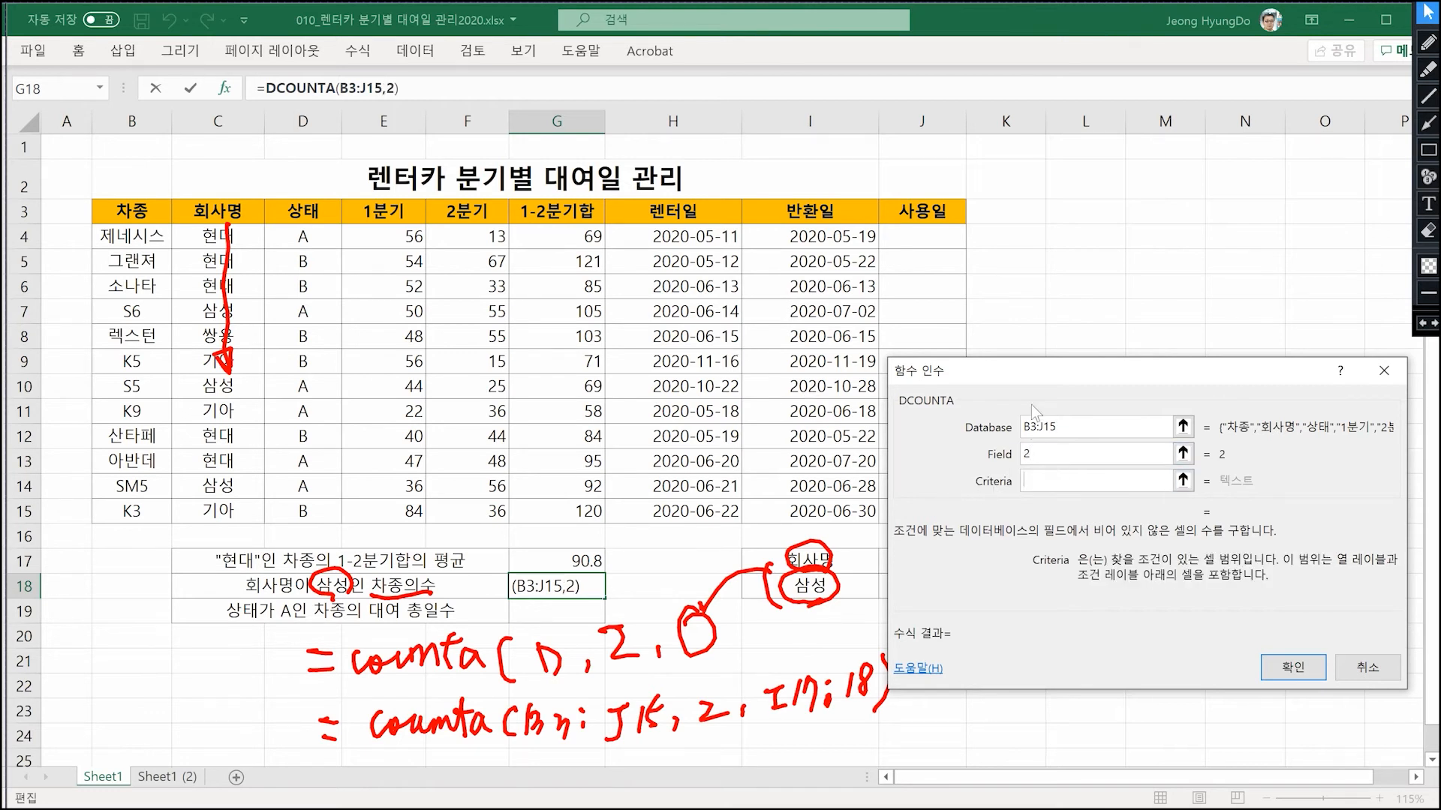
pyautogui.moveTo(847, 566); pyautogui.dragTo(844, 586)
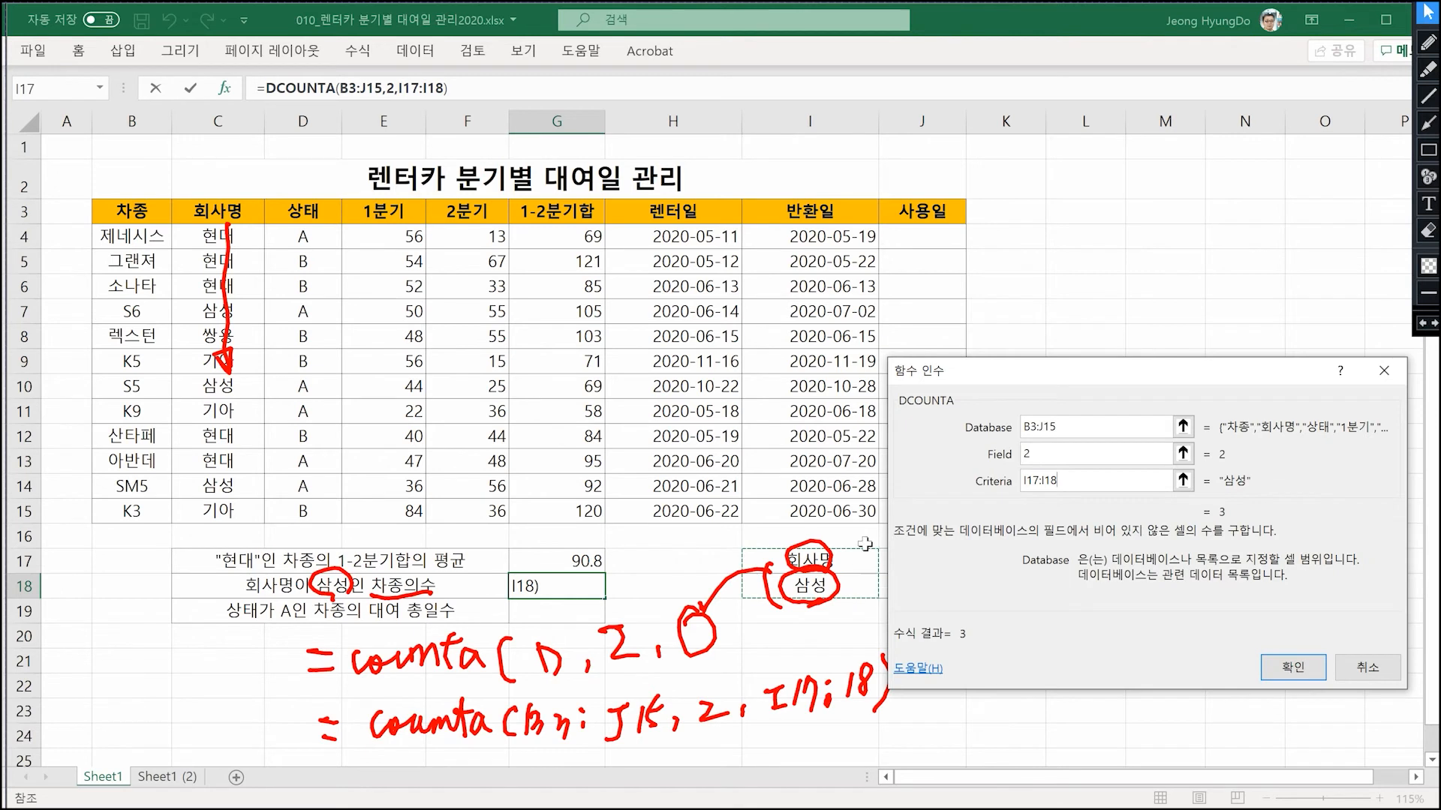
pyautogui.click(1284, 675)
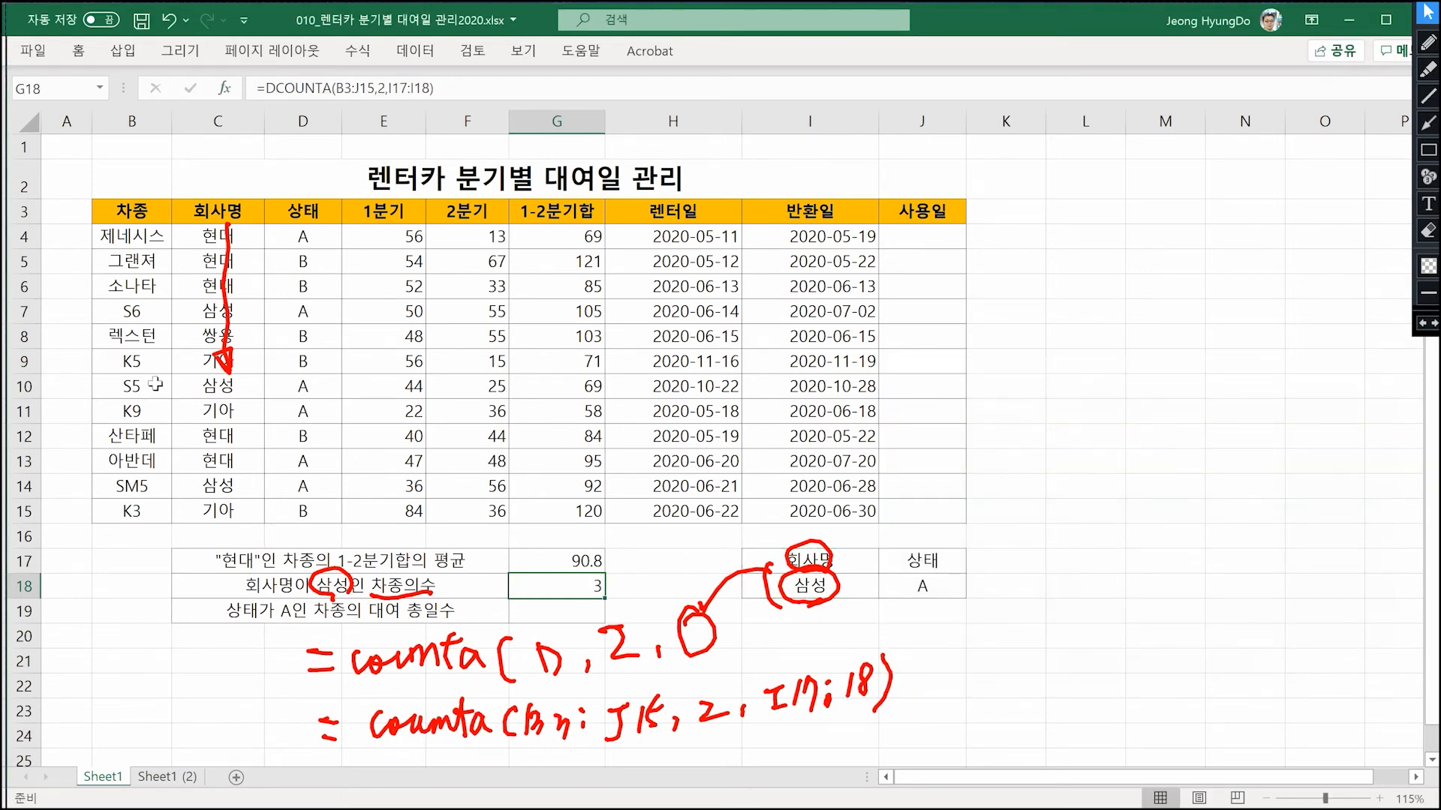
# - Mark the three 삼성 entries in the 회사명 column with pen dots, then clear the annotations
pyautogui.click(1428, 42)
pyautogui.click(190, 309)
pyautogui.click(191, 387)
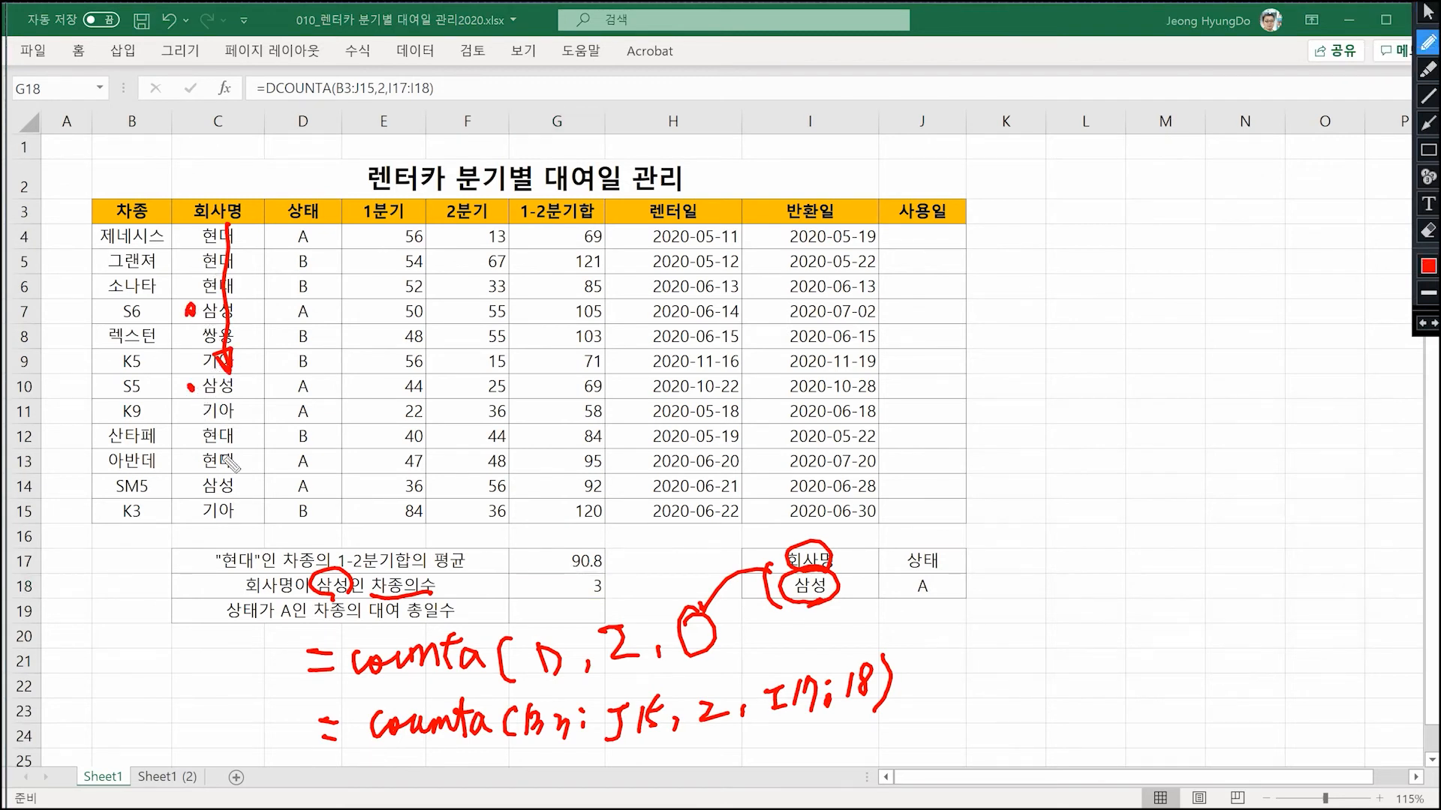
pyautogui.moveTo(190, 477); pyautogui.dragTo(188, 490)
pyautogui.click(1428, 9)
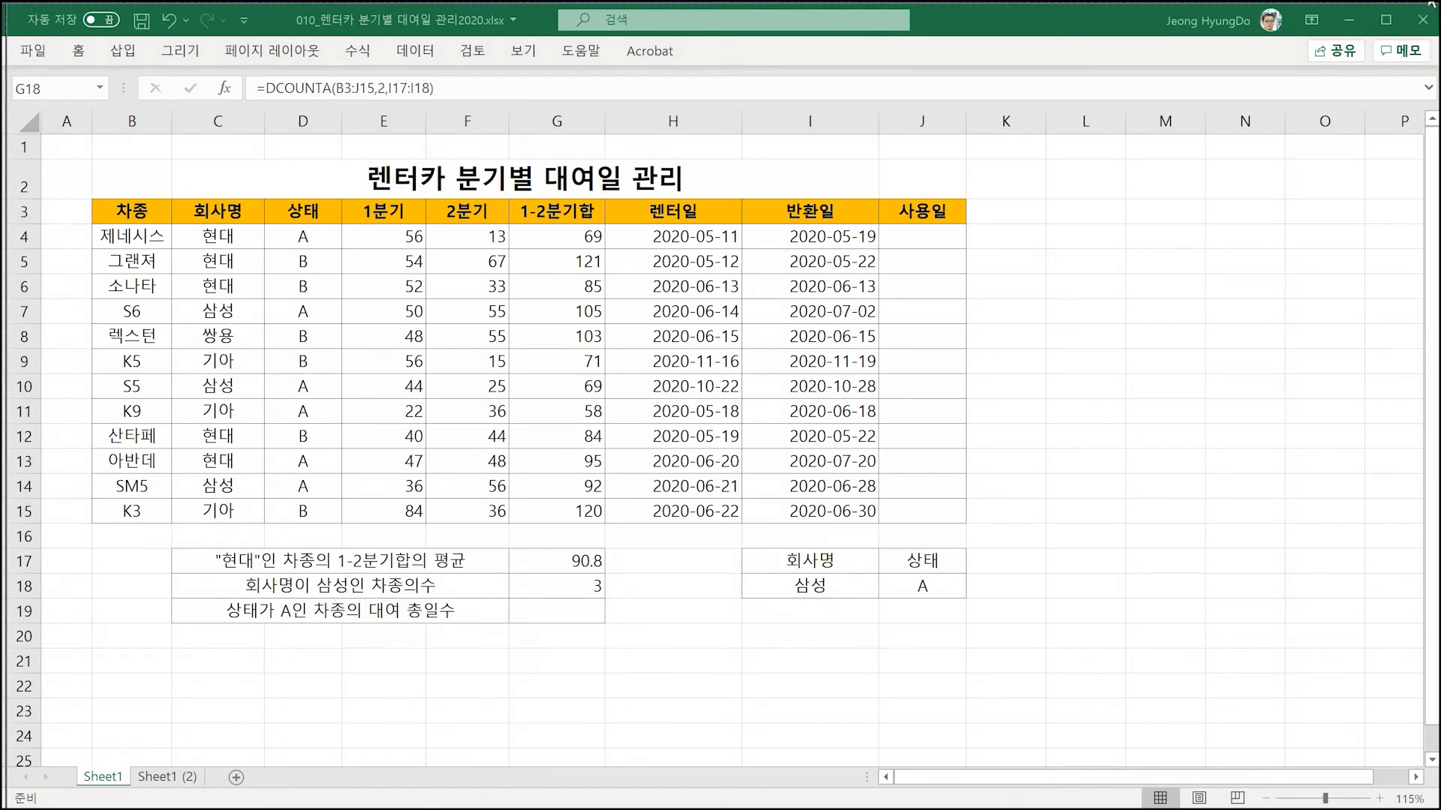
# - Annotate the 상태 A condition in row 19, tick entries in the 상태 column, and mark the 사용일 column and G19
pyautogui.click(1424, 8)
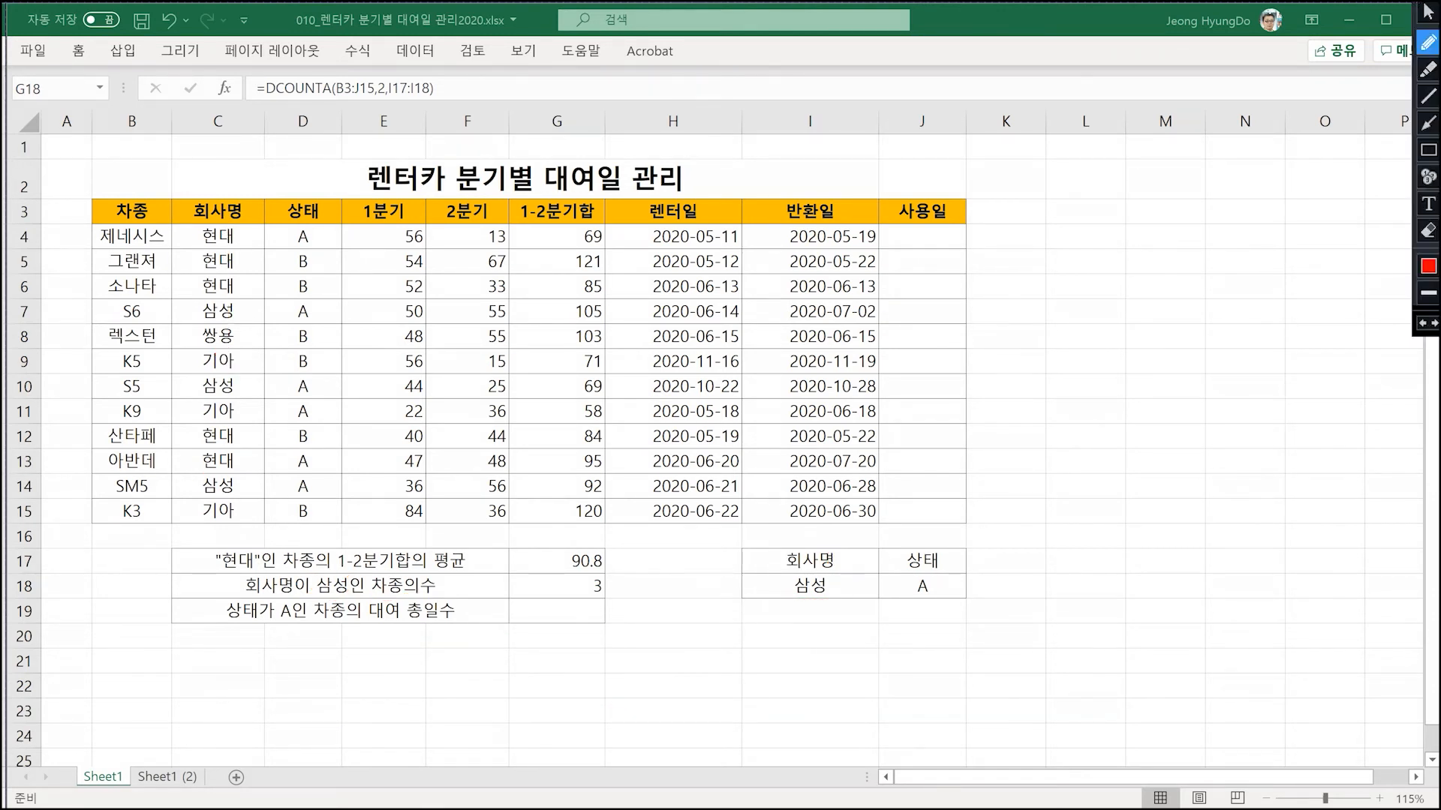
pyautogui.moveTo(227, 630)
pyautogui.mouseDown()
pyautogui.moveTo(284, 635)
pyautogui.moveTo(266, 609)
pyautogui.moveTo(319, 631)
pyautogui.mouseUp()
pyautogui.moveTo(319, 222); pyautogui.dragTo(339, 210)
pyautogui.moveTo(321, 304); pyautogui.dragTo(341, 295)
pyautogui.moveTo(325, 366); pyautogui.dragTo(346, 353)
pyautogui.moveTo(704, 243); pyautogui.dragTo(894, 235)
pyautogui.moveTo(878, 223)
pyautogui.mouseDown()
pyautogui.moveTo(895, 235)
pyautogui.moveTo(869, 254)
pyautogui.mouseUp()
pyautogui.moveTo(575, 627); pyautogui.dragTo(593, 623)
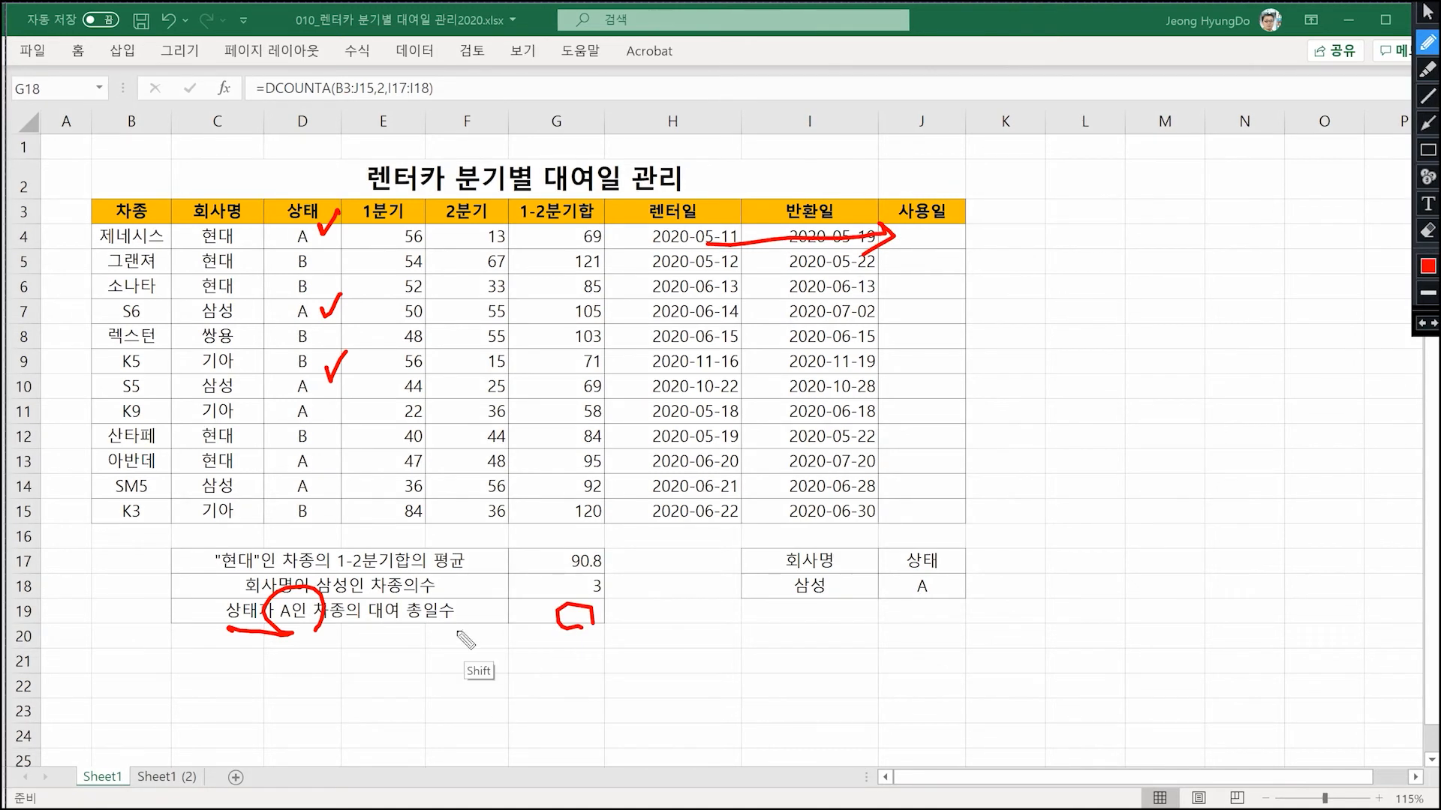
# - Handwrite the start of the formula =DSum(B3:J15, beneath the summary table
pyautogui.moveTo(447, 642)
pyautogui.mouseDown()
pyautogui.moveTo(441, 665)
pyautogui.moveTo(522, 656)
pyautogui.moveTo(554, 683)
pyautogui.mouseUp()
pyautogui.moveTo(396, 660); pyautogui.dragTo(418, 664)
pyautogui.moveTo(397, 671); pyautogui.dragTo(420, 672)
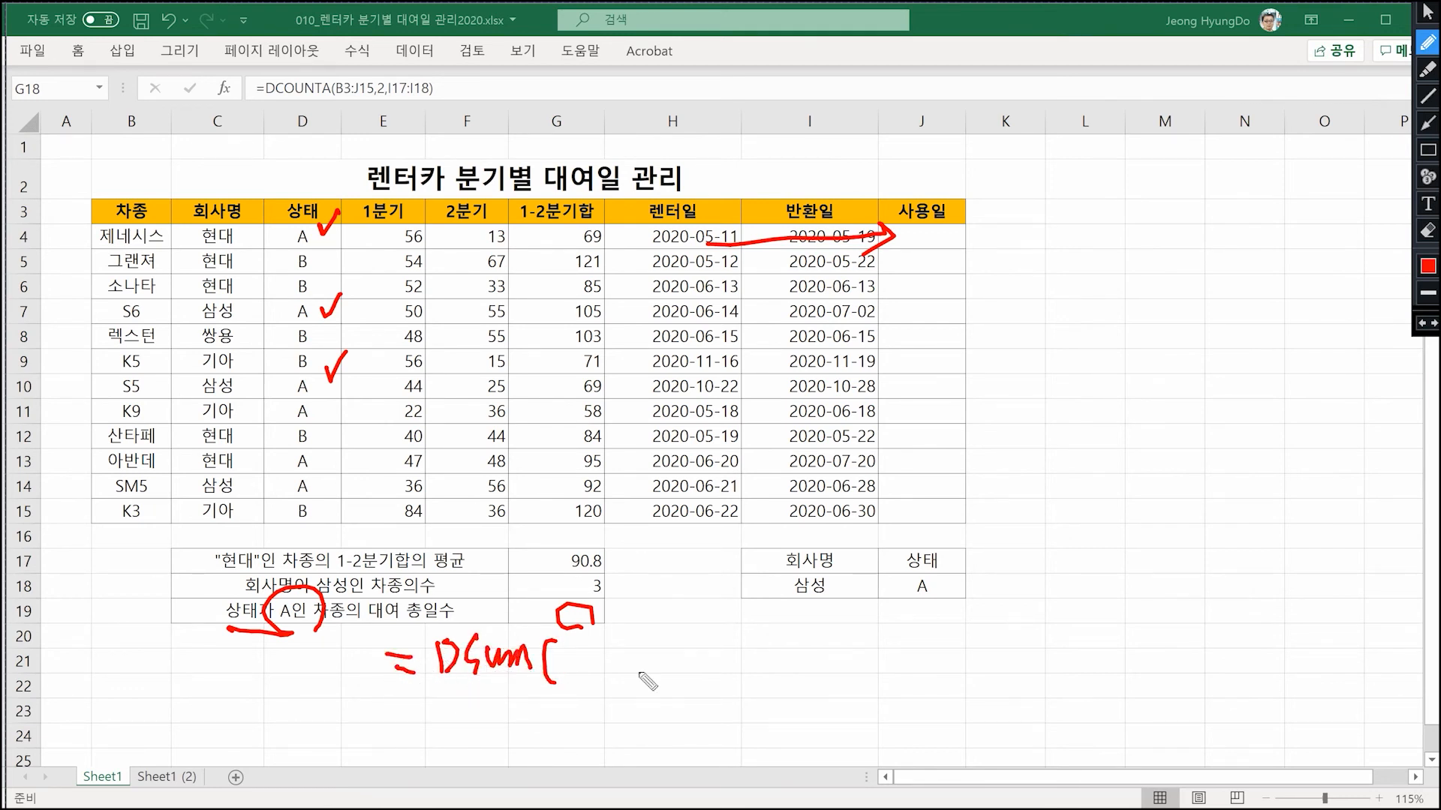
pyautogui.moveTo(595, 639)
pyautogui.mouseDown()
pyautogui.moveTo(595, 668)
pyautogui.moveTo(630, 659)
pyautogui.moveTo(634, 687)
pyautogui.moveTo(655, 661)
pyautogui.mouseUp()
pyautogui.moveTo(656, 670); pyautogui.dragTo(653, 681)
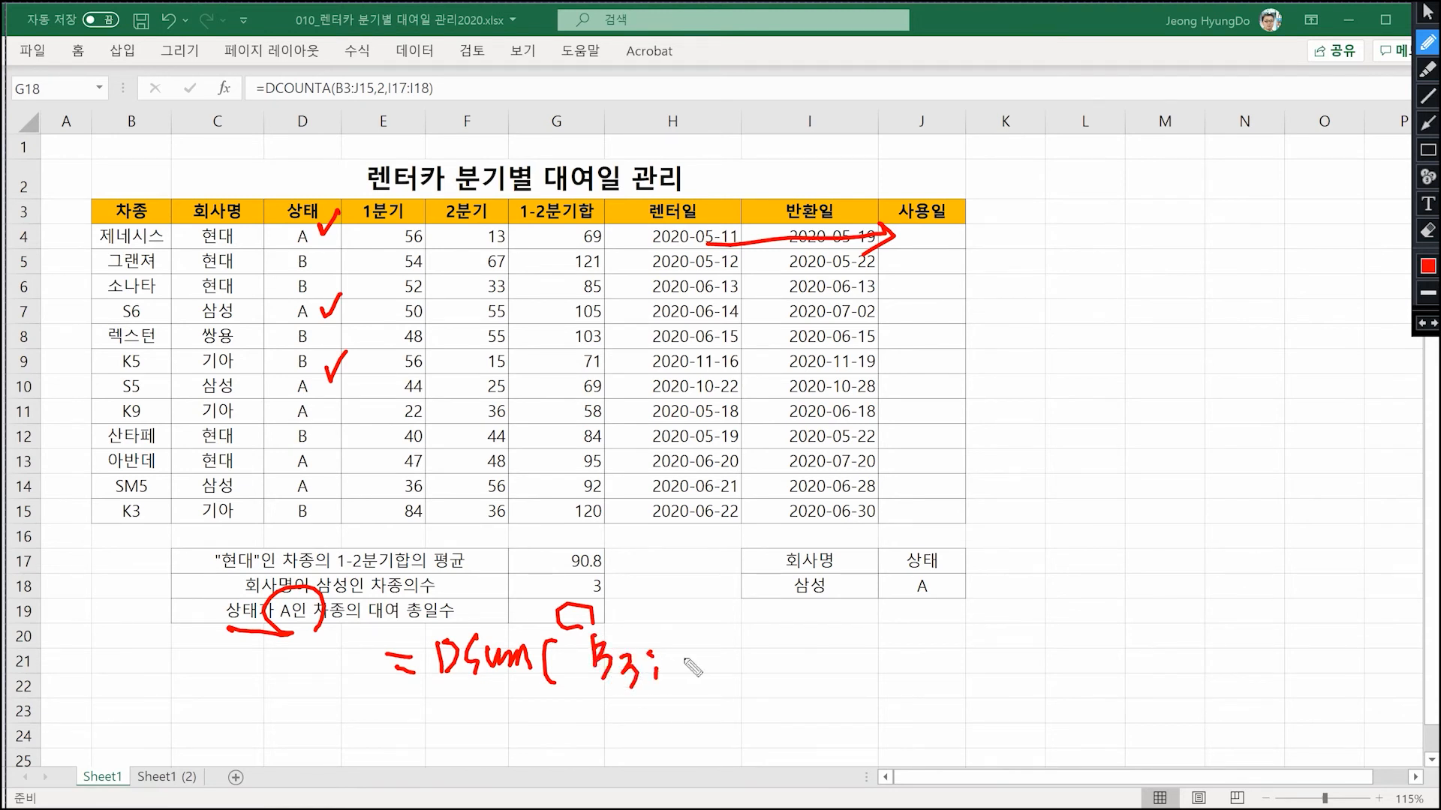
pyautogui.moveTo(673, 650)
pyautogui.mouseDown()
pyautogui.moveTo(702, 645)
pyautogui.moveTo(677, 675)
pyautogui.moveTo(722, 673)
pyautogui.mouseUp()
pyautogui.moveTo(720, 644)
pyautogui.mouseDown()
pyautogui.moveTo(736, 643)
pyautogui.moveTo(741, 679)
pyautogui.mouseUp()
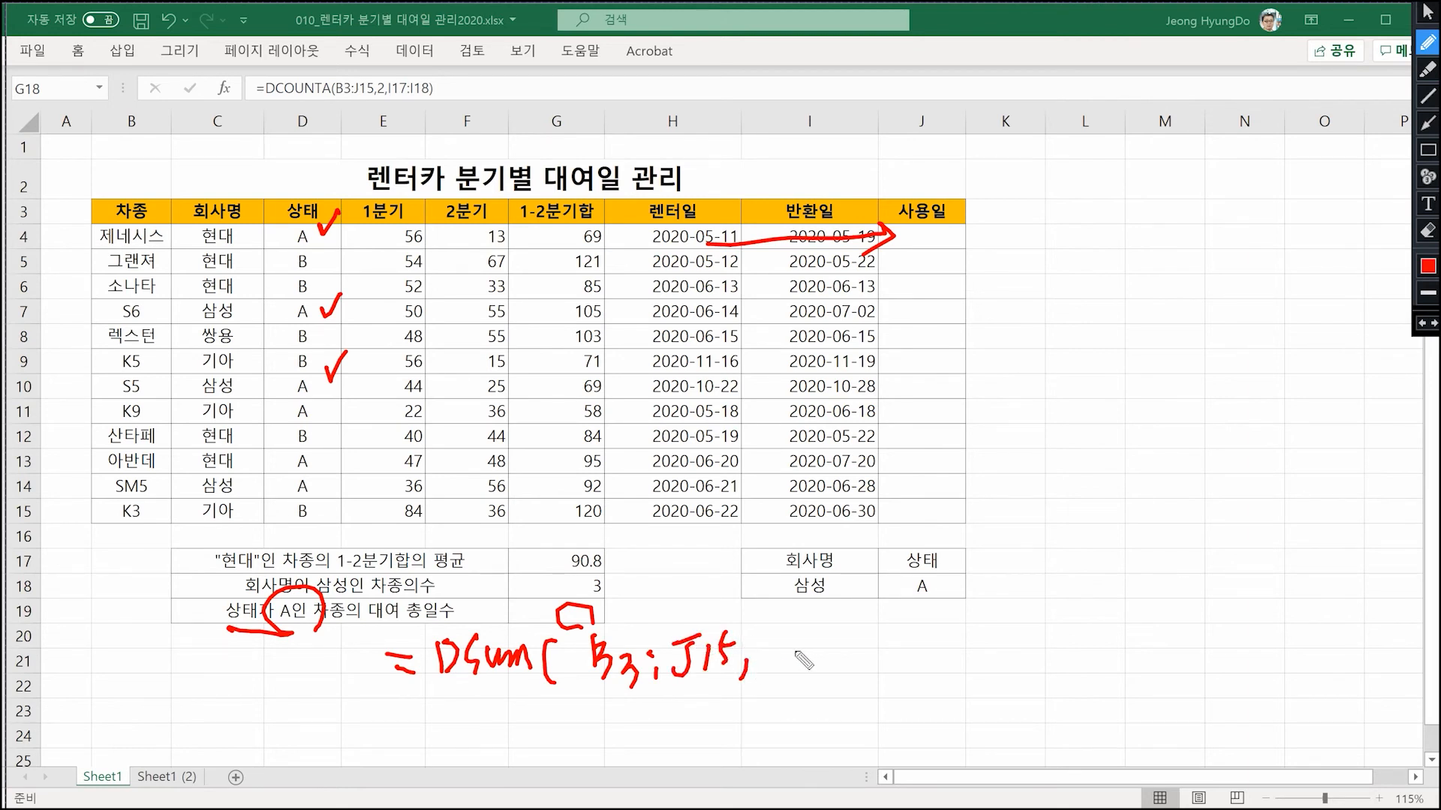
# - Number the table columns 1 to 9 with the pen and add 9 as the handwritten DSUM formula's field
pyautogui.moveTo(149, 316)
pyautogui.mouseDown()
pyautogui.moveTo(143, 349)
pyautogui.moveTo(300, 346)
pyautogui.mouseUp()
pyautogui.moveTo(379, 318); pyautogui.dragTo(386, 344)
pyautogui.moveTo(452, 303)
pyautogui.mouseDown()
pyautogui.moveTo(442, 347)
pyautogui.moveTo(478, 317)
pyautogui.mouseUp()
pyautogui.moveTo(538, 292); pyautogui.dragTo(534, 344)
pyautogui.moveTo(643, 308); pyautogui.dragTo(654, 339)
pyautogui.moveTo(794, 307); pyautogui.dragTo(793, 342)
pyautogui.moveTo(875, 319)
pyautogui.mouseDown()
pyautogui.moveTo(887, 324)
pyautogui.moveTo(875, 359)
pyautogui.mouseUp()
pyautogui.moveTo(785, 635); pyautogui.dragTo(779, 677)
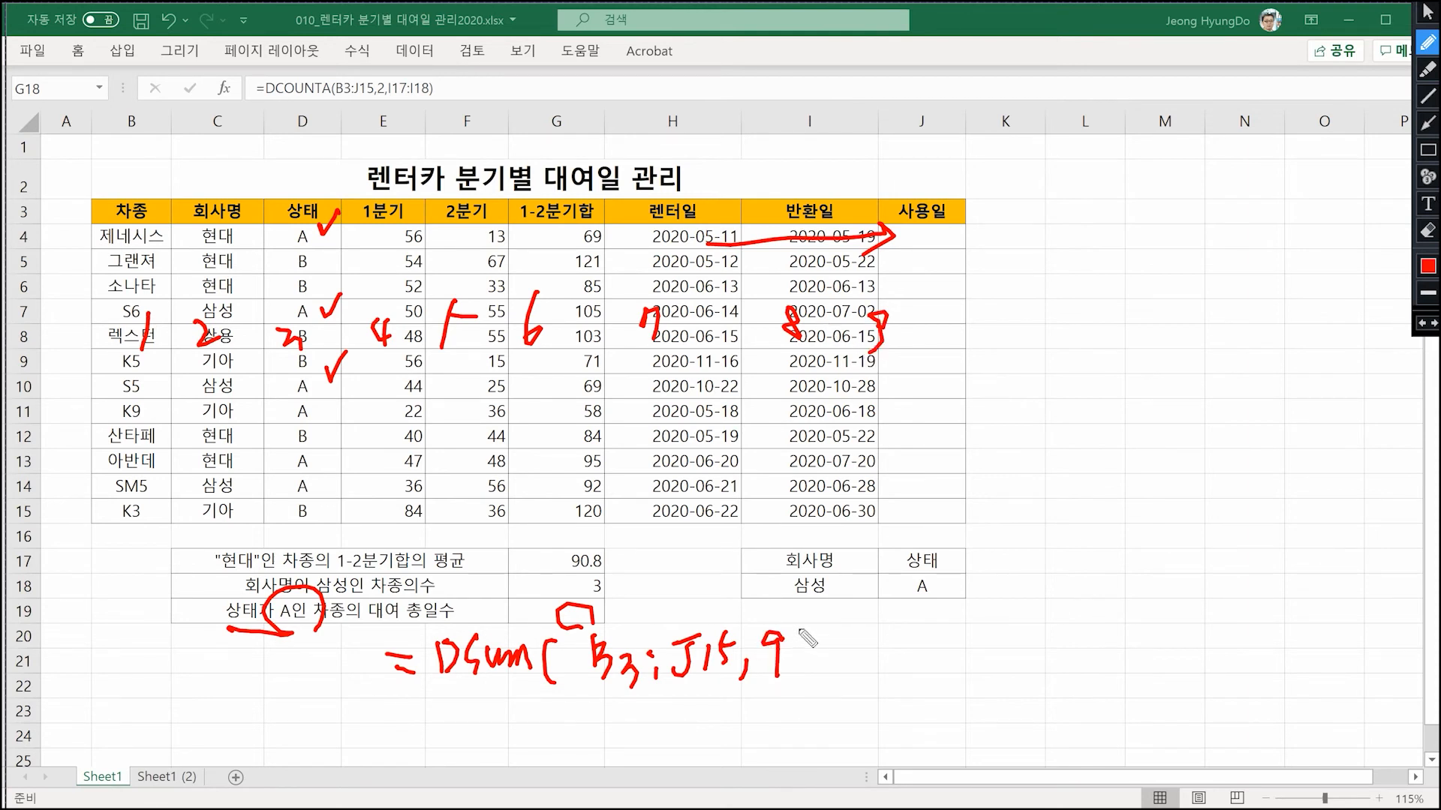
pyautogui.moveTo(803, 660); pyautogui.dragTo(801, 677)
# - Circle the 상태/A criteria, finish the handwritten DSUM formula with J17:J18), and underline it
pyautogui.moveTo(920, 603)
pyautogui.mouseDown()
pyautogui.moveTo(895, 566)
pyautogui.moveTo(938, 602)
pyautogui.mouseUp()
pyautogui.moveTo(834, 633)
pyautogui.mouseDown()
pyautogui.moveTo(852, 623)
pyautogui.moveTo(830, 666)
pyautogui.moveTo(864, 673)
pyautogui.moveTo(899, 665)
pyautogui.moveTo(938, 620)
pyautogui.mouseUp()
pyautogui.moveTo(928, 625)
pyautogui.mouseDown()
pyautogui.moveTo(922, 666)
pyautogui.moveTo(942, 664)
pyautogui.mouseUp()
pyautogui.moveTo(953, 645)
pyautogui.mouseDown()
pyautogui.moveTo(960, 662)
pyautogui.moveTo(969, 627)
pyautogui.moveTo(974, 662)
pyautogui.mouseUp()
pyautogui.moveTo(488, 694)
pyautogui.mouseDown()
pyautogui.moveTo(698, 725)
pyautogui.moveTo(979, 707)
pyautogui.mouseUp()
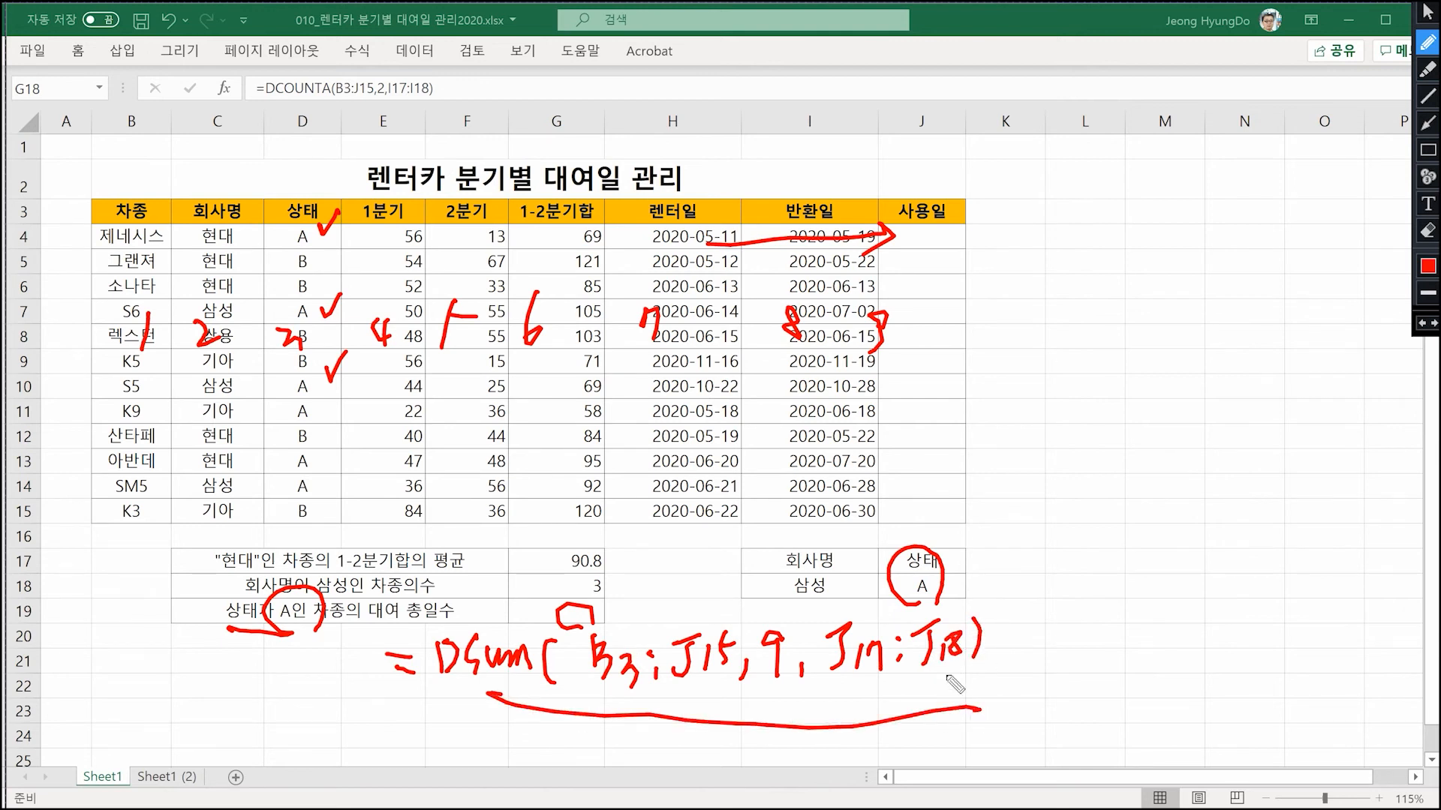
# - Draw an arrow from cell J4 and handwrite =DAYS360 beside the table, underlining it
pyautogui.moveTo(924, 242)
pyautogui.mouseDown()
pyautogui.moveTo(1017, 212)
pyautogui.moveTo(998, 227)
pyautogui.moveTo(998, 284)
pyautogui.moveTo(1028, 255)
pyautogui.moveTo(1040, 283)
pyautogui.mouseUp()
pyautogui.moveTo(1043, 255)
pyautogui.mouseDown()
pyautogui.moveTo(1045, 284)
pyautogui.moveTo(1094, 263)
pyautogui.moveTo(1082, 277)
pyautogui.moveTo(1110, 250)
pyautogui.mouseUp()
pyautogui.click(1113, 233)
pyautogui.moveTo(1123, 248); pyautogui.dragTo(1135, 240)
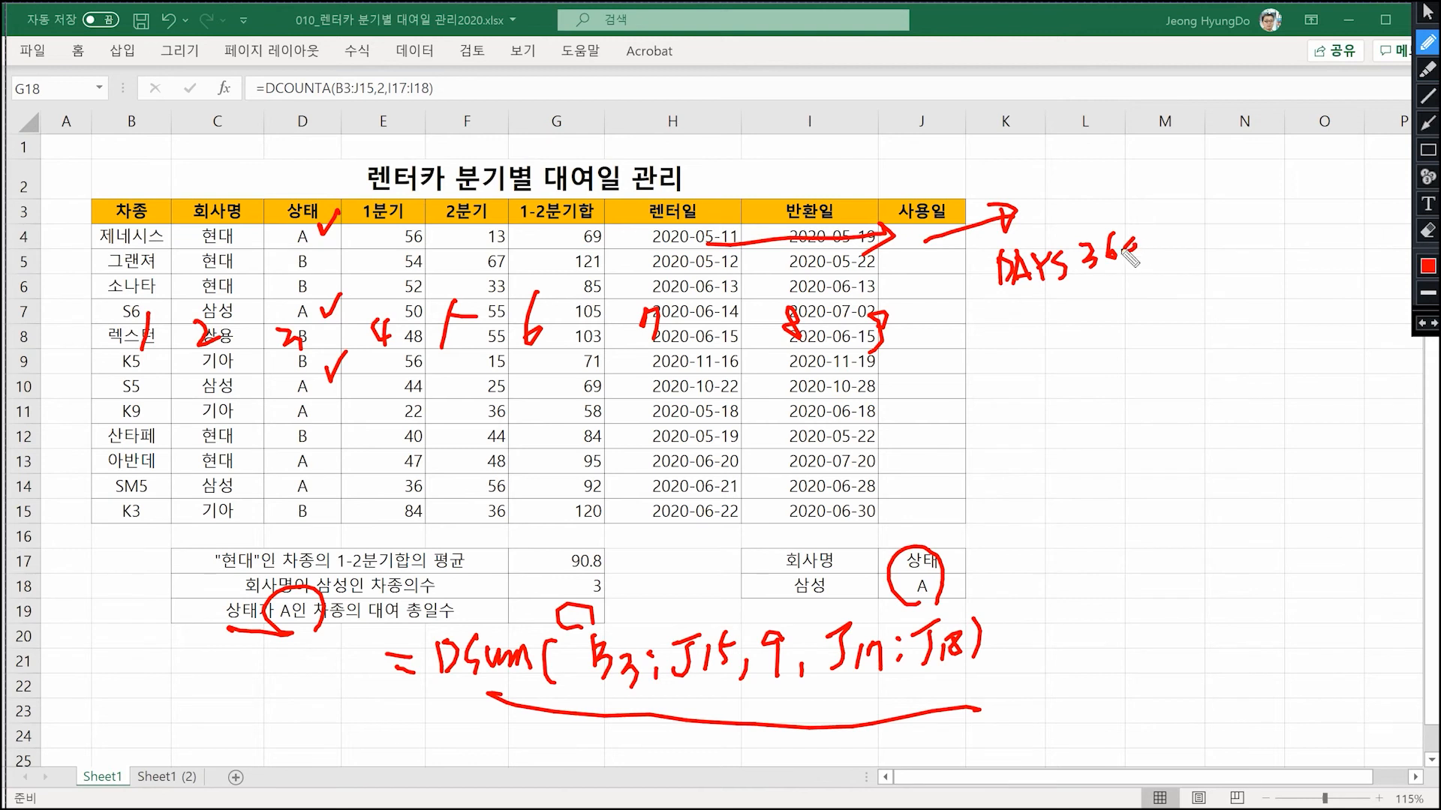
pyautogui.moveTo(966, 275); pyautogui.dragTo(1163, 262)
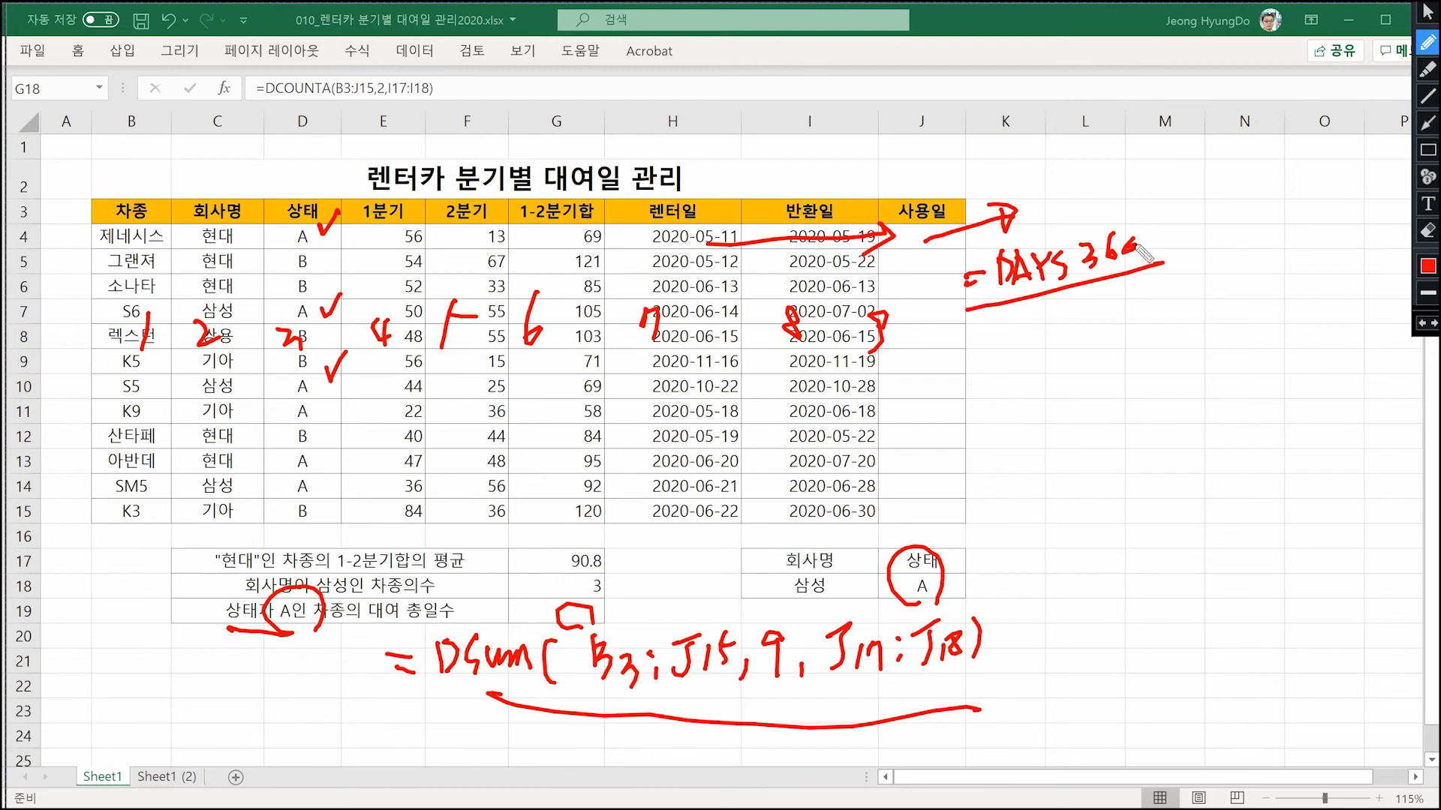
# - Add the arguments (H4, I4) to the handwritten DAYS360 formula, linking them to the 렌터일 date and underlining them
pyautogui.moveTo(1167, 204); pyautogui.dragTo(1174, 257)
pyautogui.moveTo(709, 237)
pyautogui.mouseDown()
pyautogui.moveTo(934, 141)
pyautogui.moveTo(1156, 169)
pyautogui.moveTo(1188, 235)
pyautogui.mouseUp()
pyautogui.moveTo(1188, 222)
pyautogui.mouseDown()
pyautogui.moveTo(1210, 217)
pyautogui.moveTo(1207, 229)
pyautogui.mouseUp()
pyautogui.moveTo(1222, 215); pyautogui.dragTo(1251, 225)
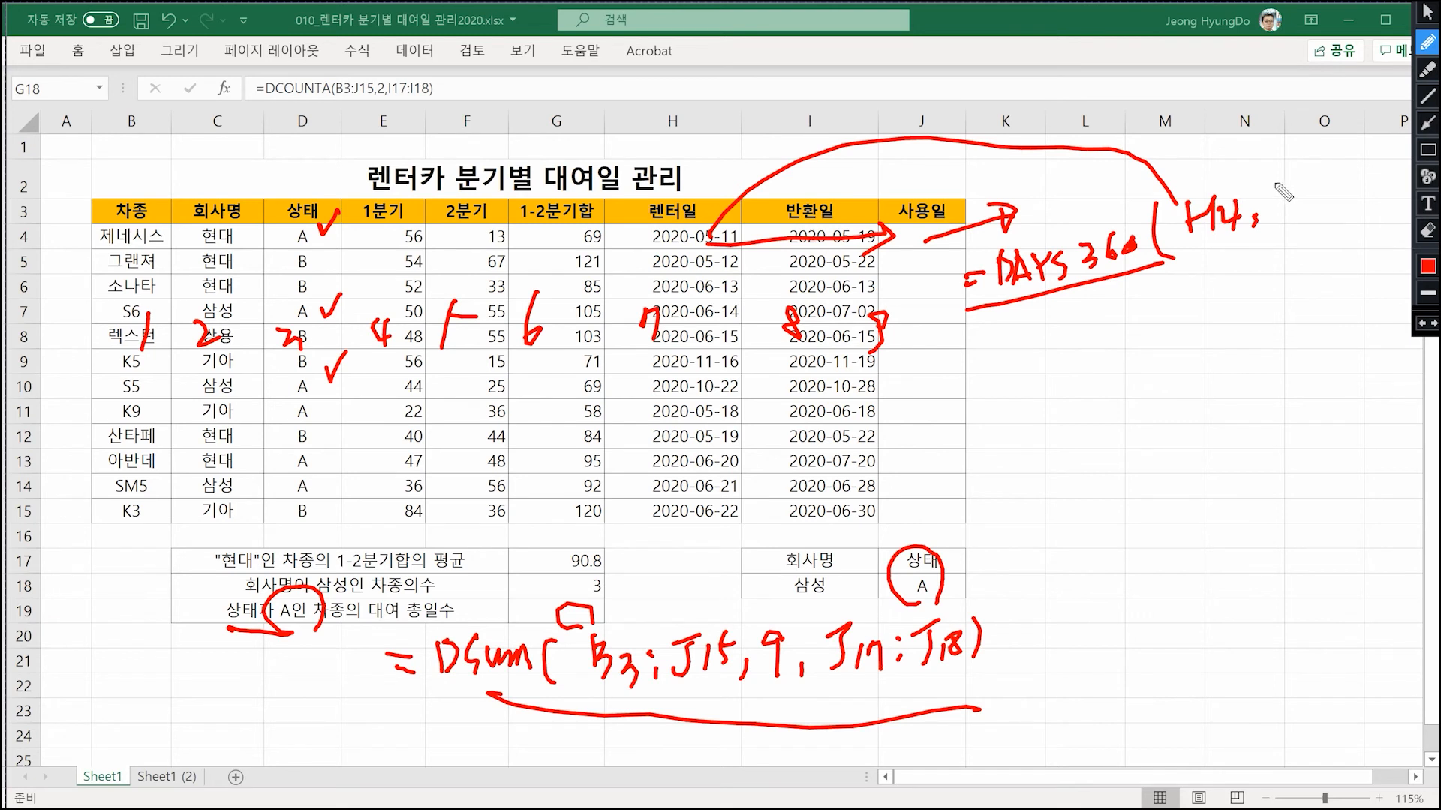
pyautogui.moveTo(1272, 181); pyautogui.dragTo(1291, 179)
pyautogui.moveTo(1280, 181); pyautogui.dragTo(1288, 201)
pyautogui.moveTo(1296, 188); pyautogui.dragTo(1307, 207)
pyautogui.moveTo(1328, 138); pyautogui.dragTo(1358, 215)
pyautogui.moveTo(1183, 263); pyautogui.dragTo(1332, 219)
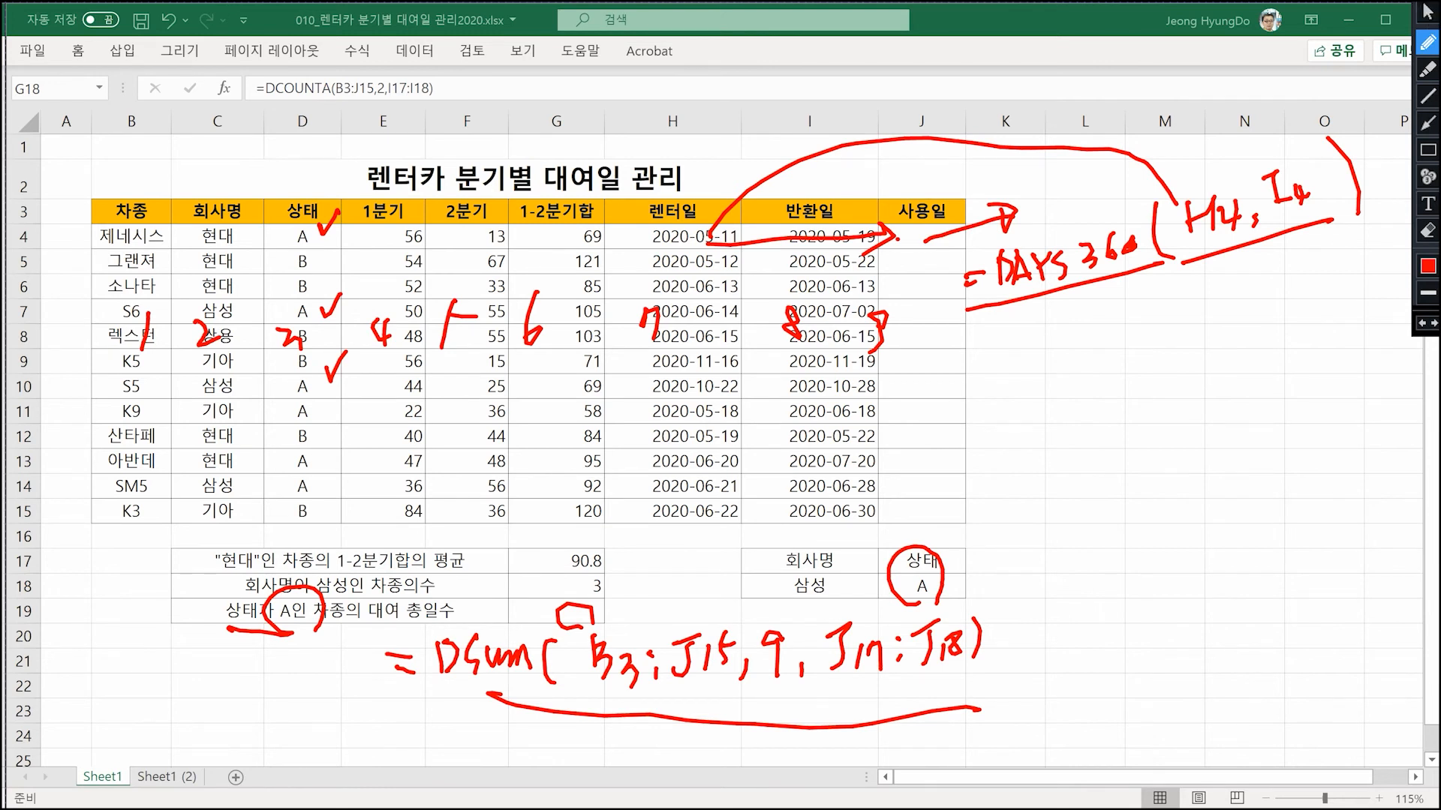
# - Leave pen mode, clearing the annotations, and insert the DAYS360 function into cell J4
pyautogui.click(1428, 12)
pyautogui.click(916, 236)
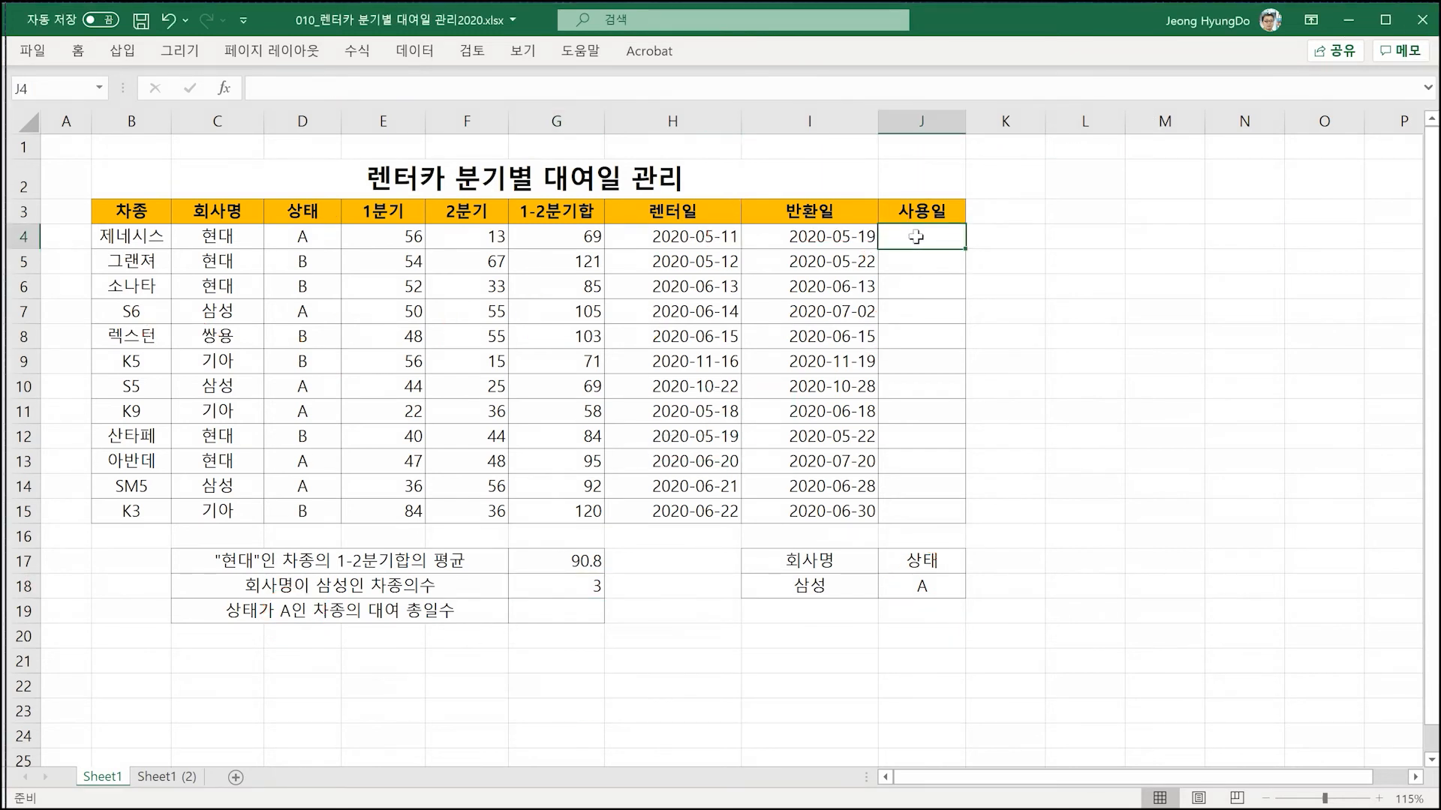
pyautogui.click(224, 89)
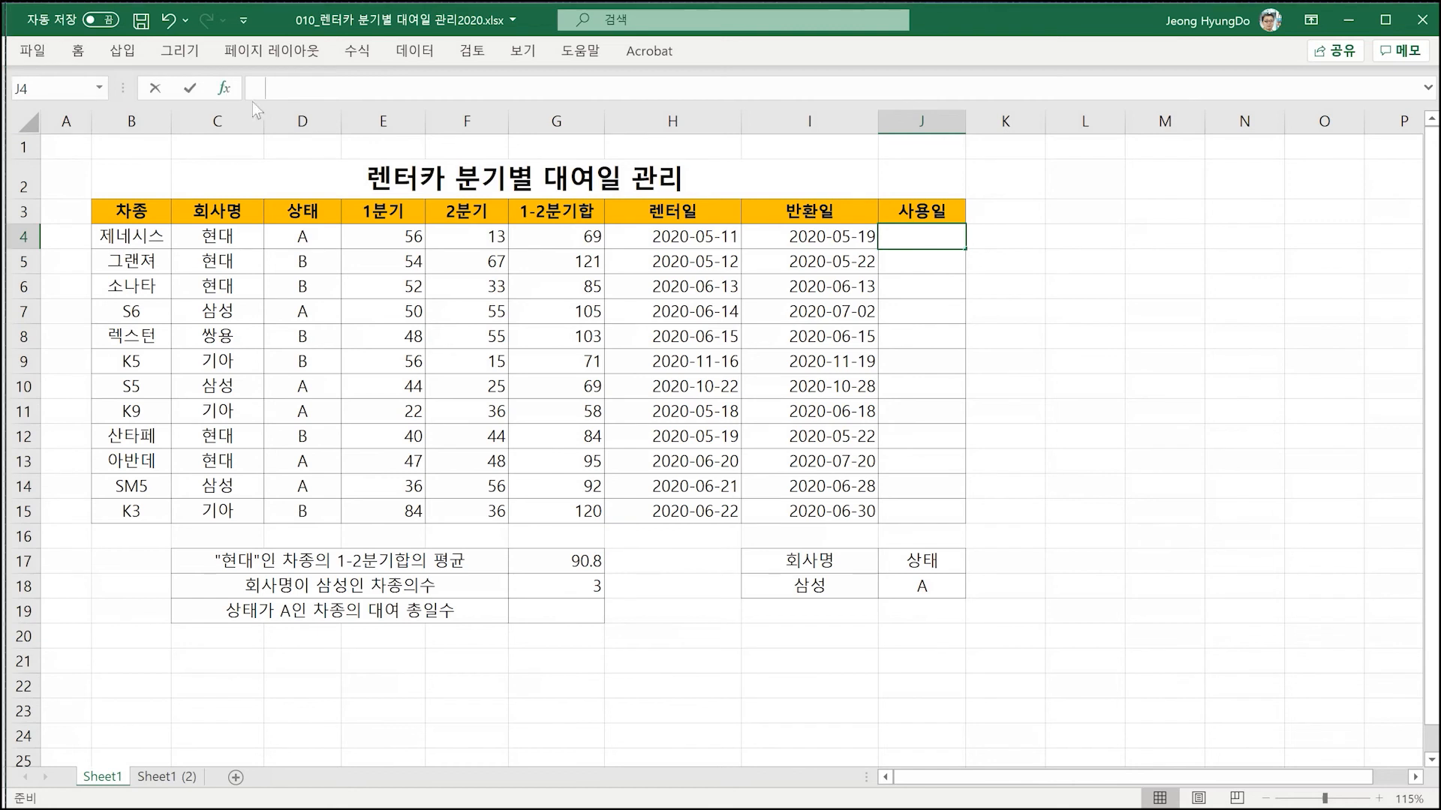
pyautogui.write('days360')
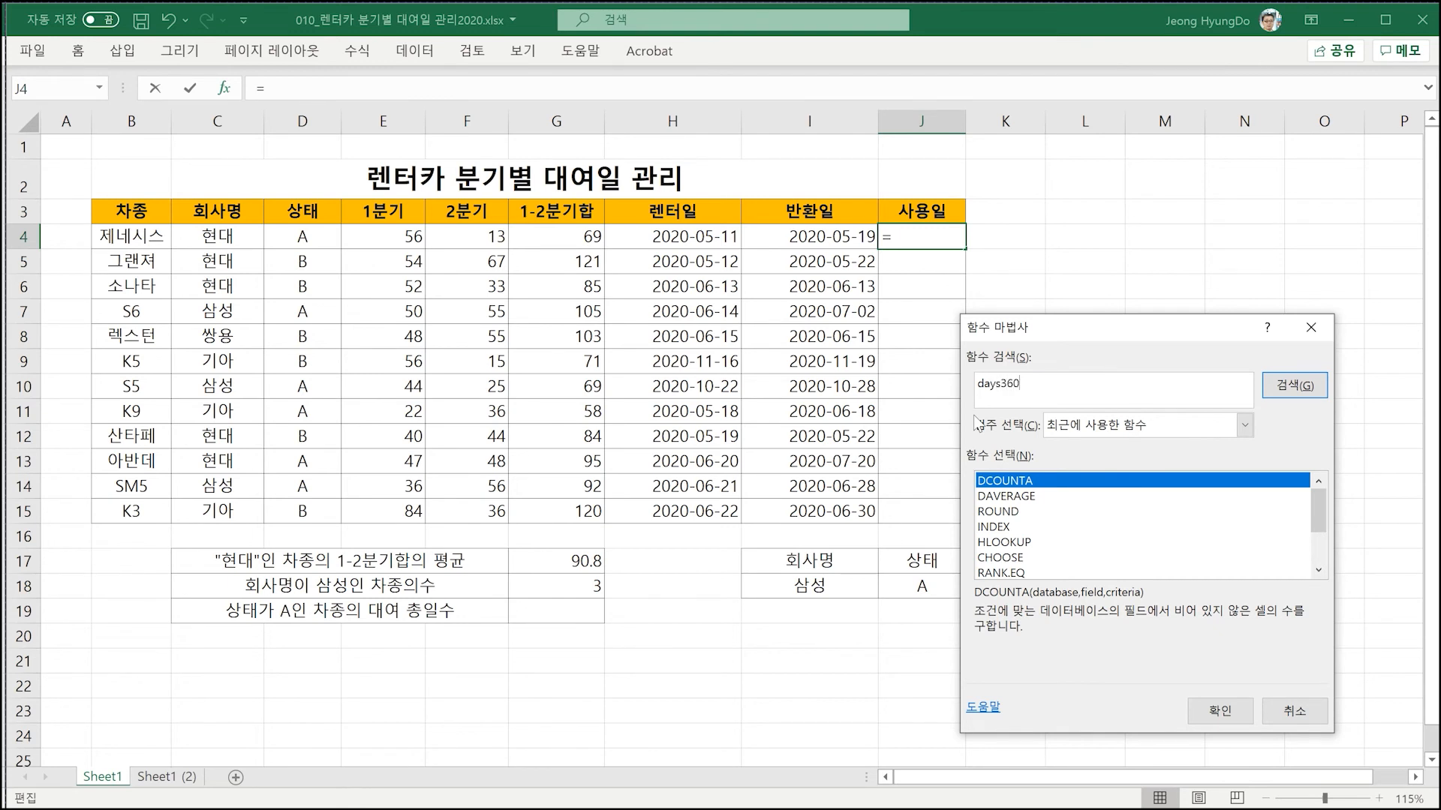
pyautogui.press('Return')
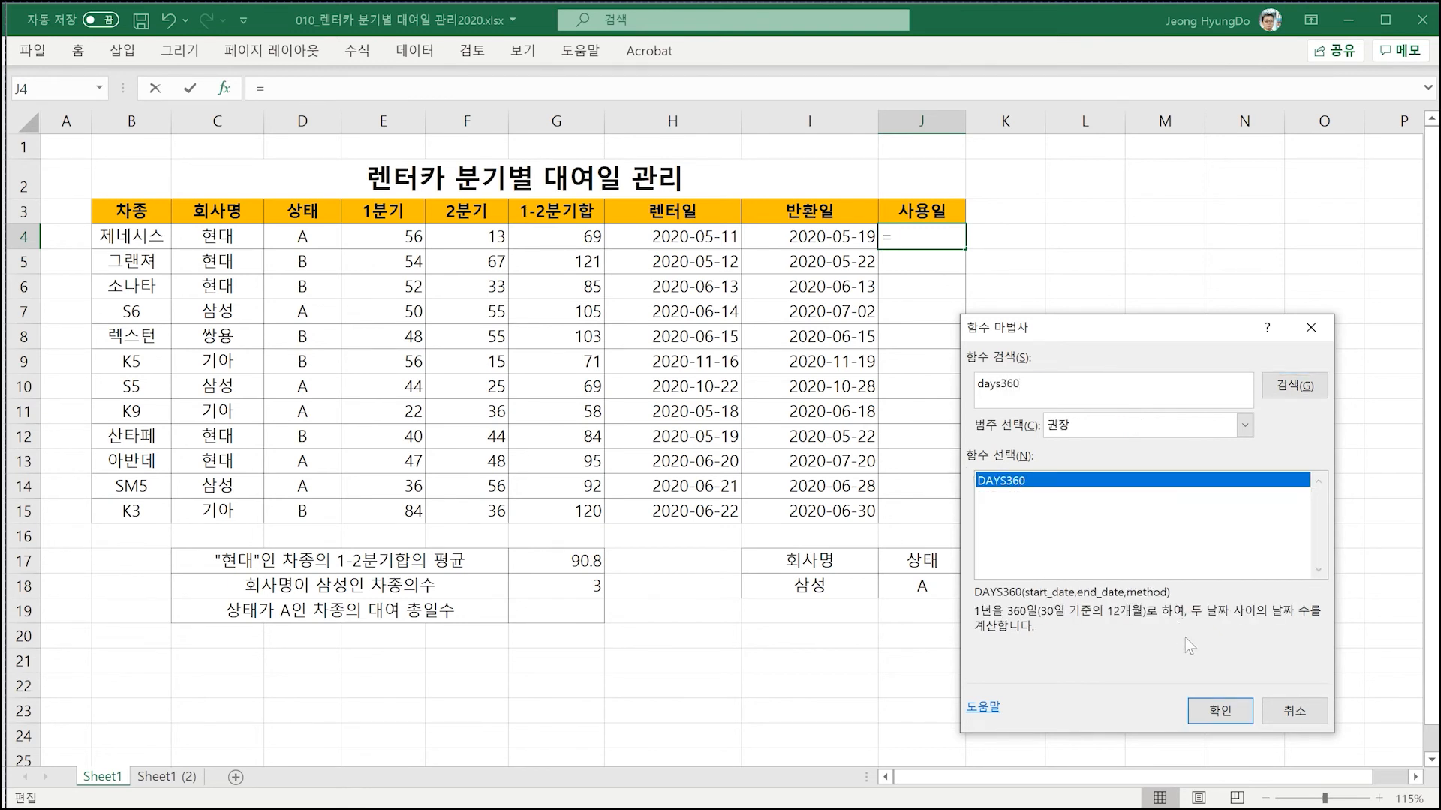
pyautogui.click(1217, 711)
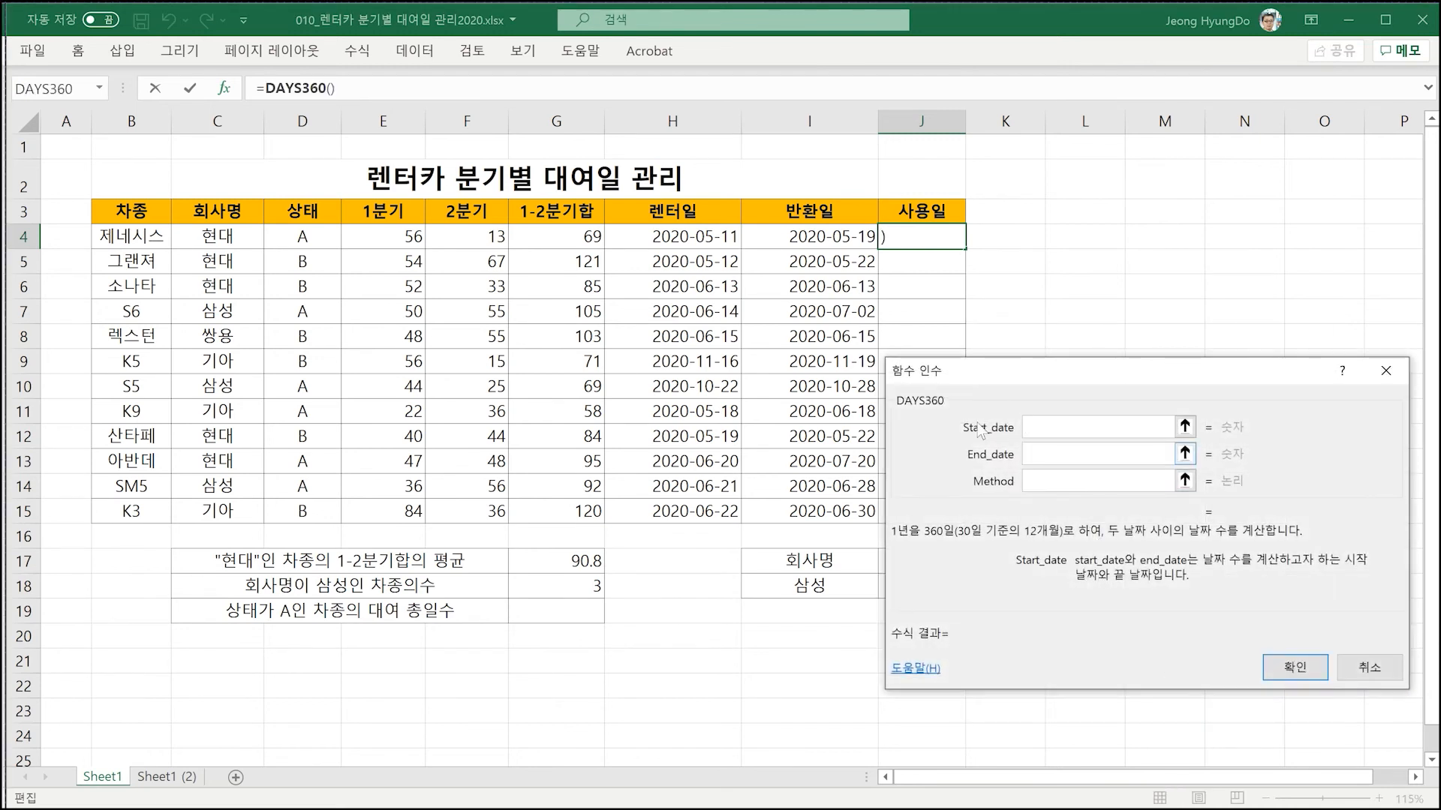
# - Set the DAYS360 arguments in J4 to start date H4 and end date I4, and fill the formula down to J15
pyautogui.click(663, 248)
pyautogui.click(1058, 460)
pyautogui.click(855, 242)
pyautogui.click(1043, 480)
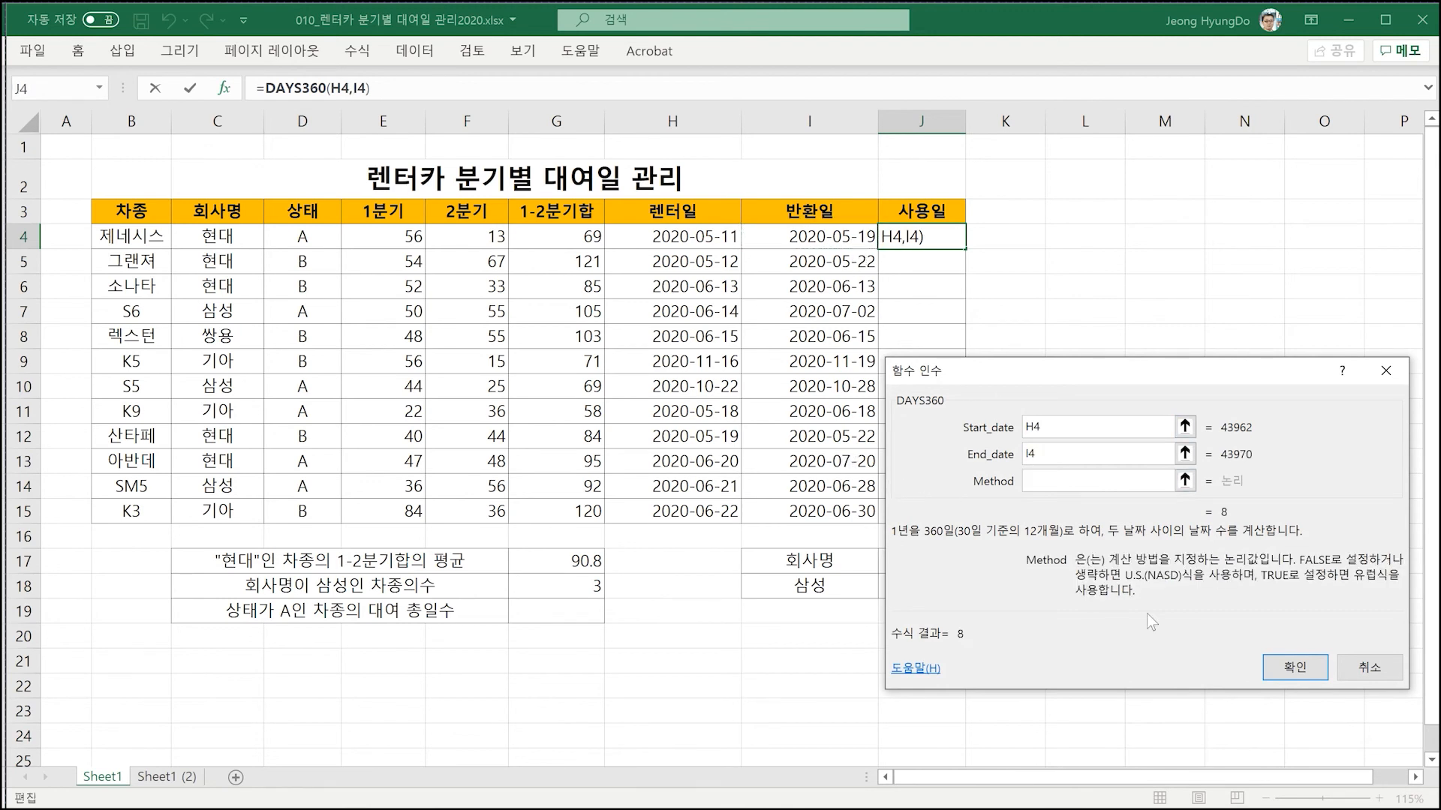
pyautogui.click(1294, 666)
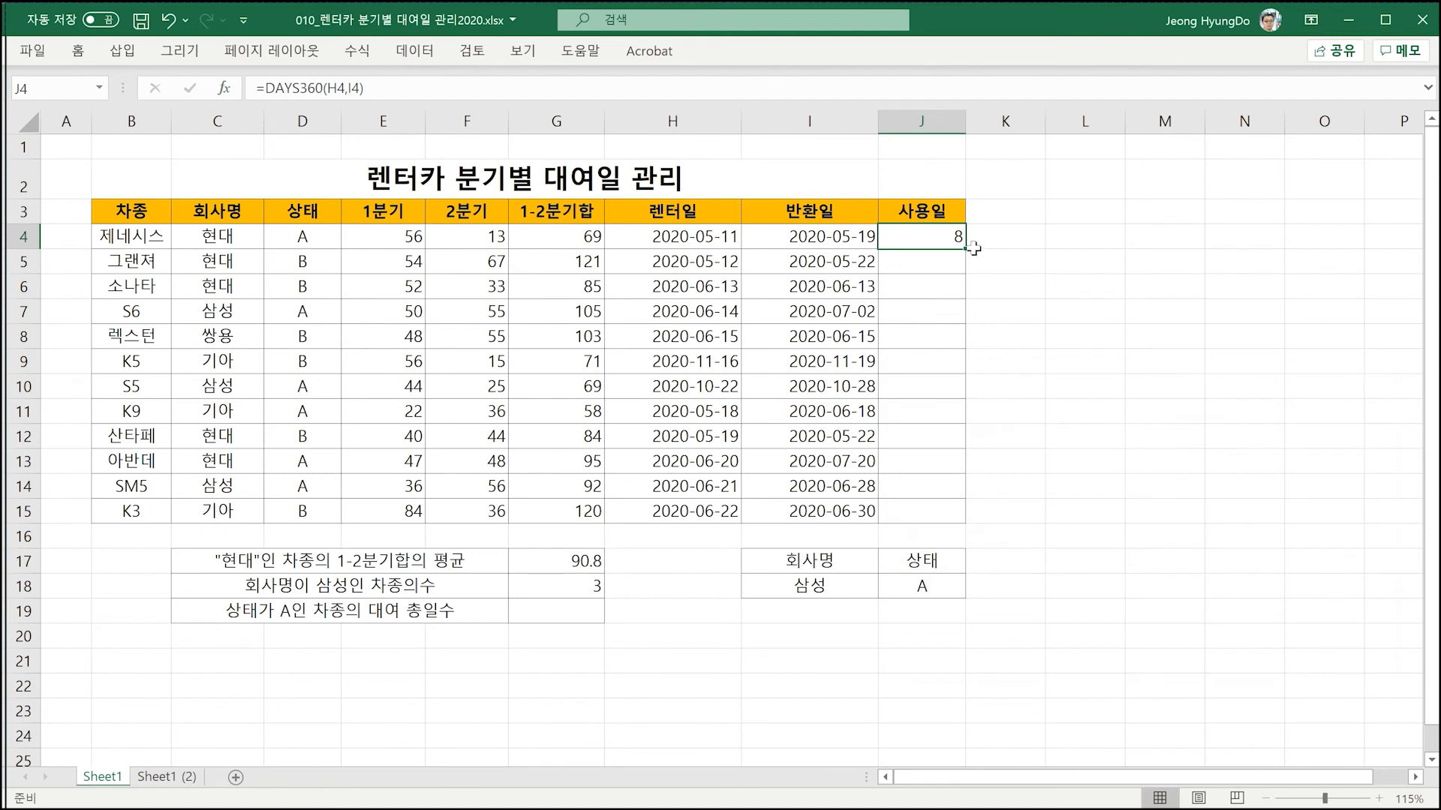
pyautogui.moveTo(969, 248); pyautogui.dragTo(955, 298)
pyautogui.moveTo(954, 516); pyautogui.dragTo(943, 513)
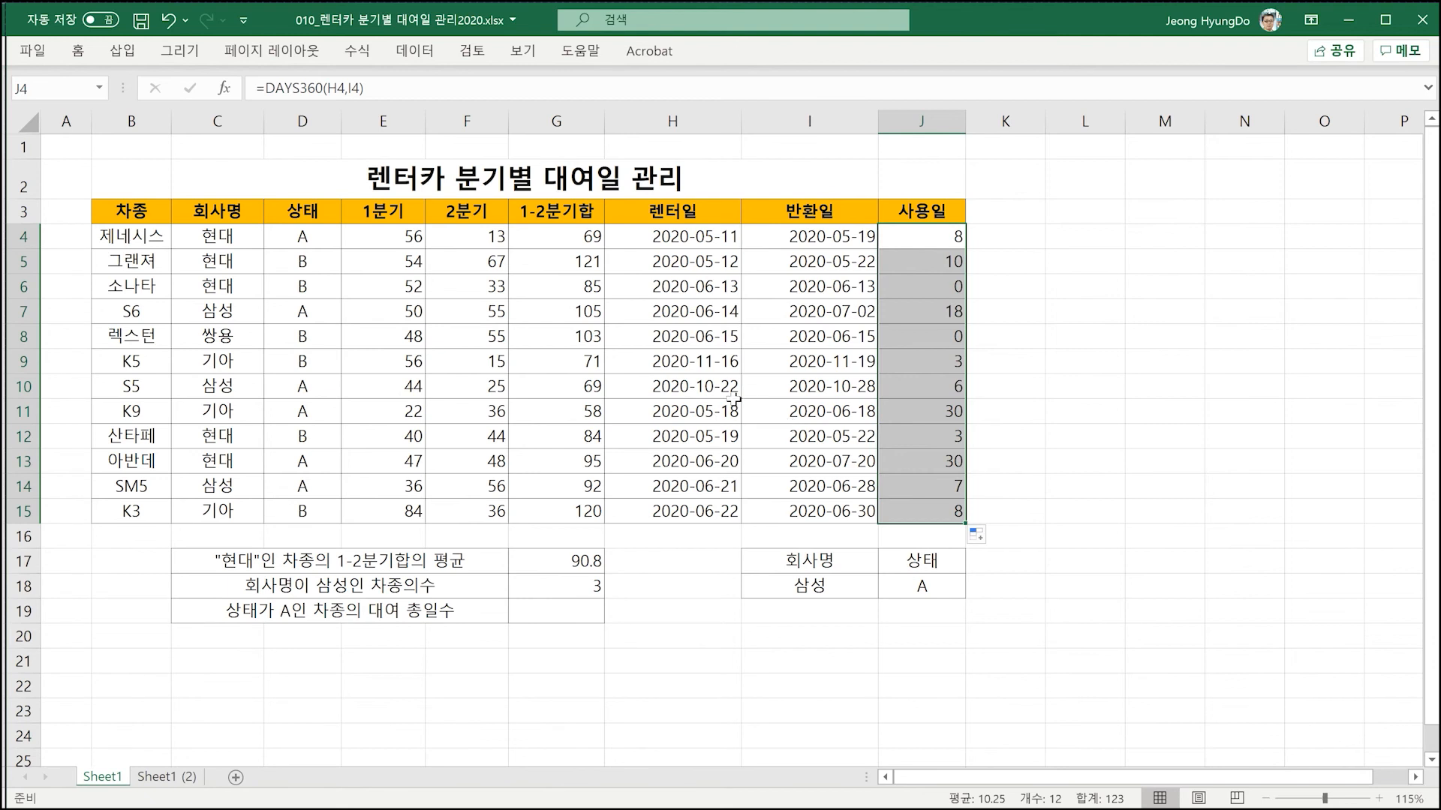
# - Find the DSUM function and insert it into cell G19
pyautogui.click(539, 612)
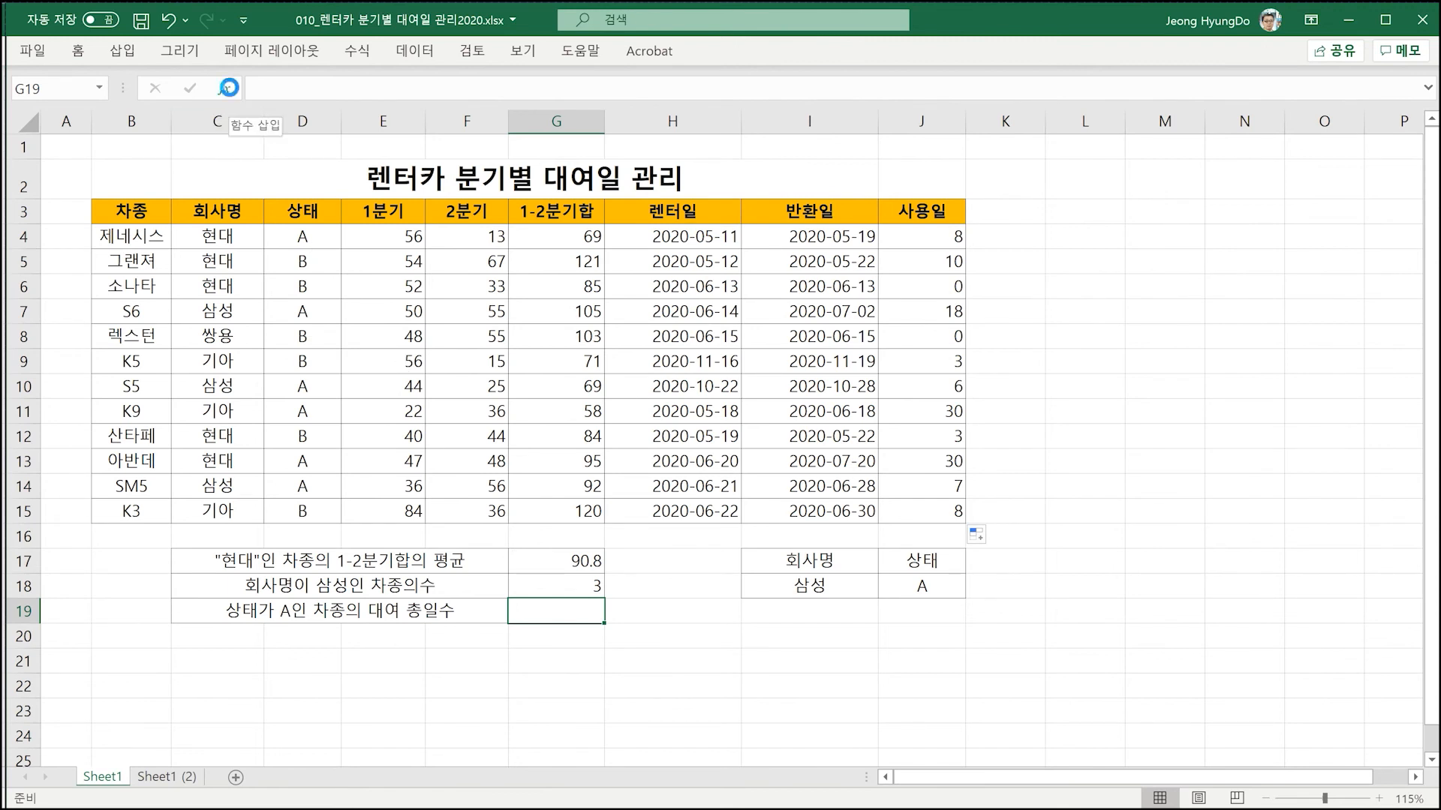
pyautogui.click(227, 88)
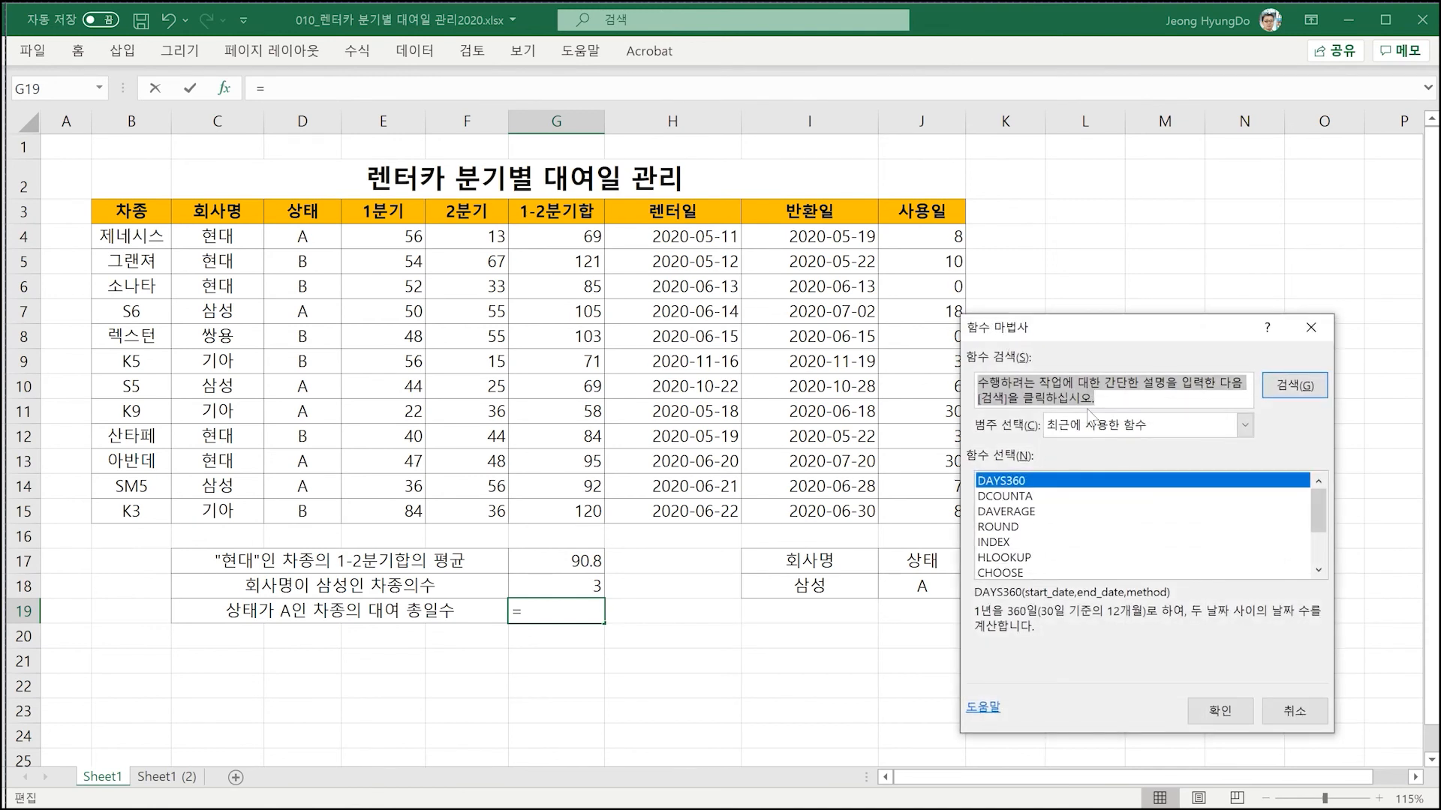
pyautogui.write('dsum')
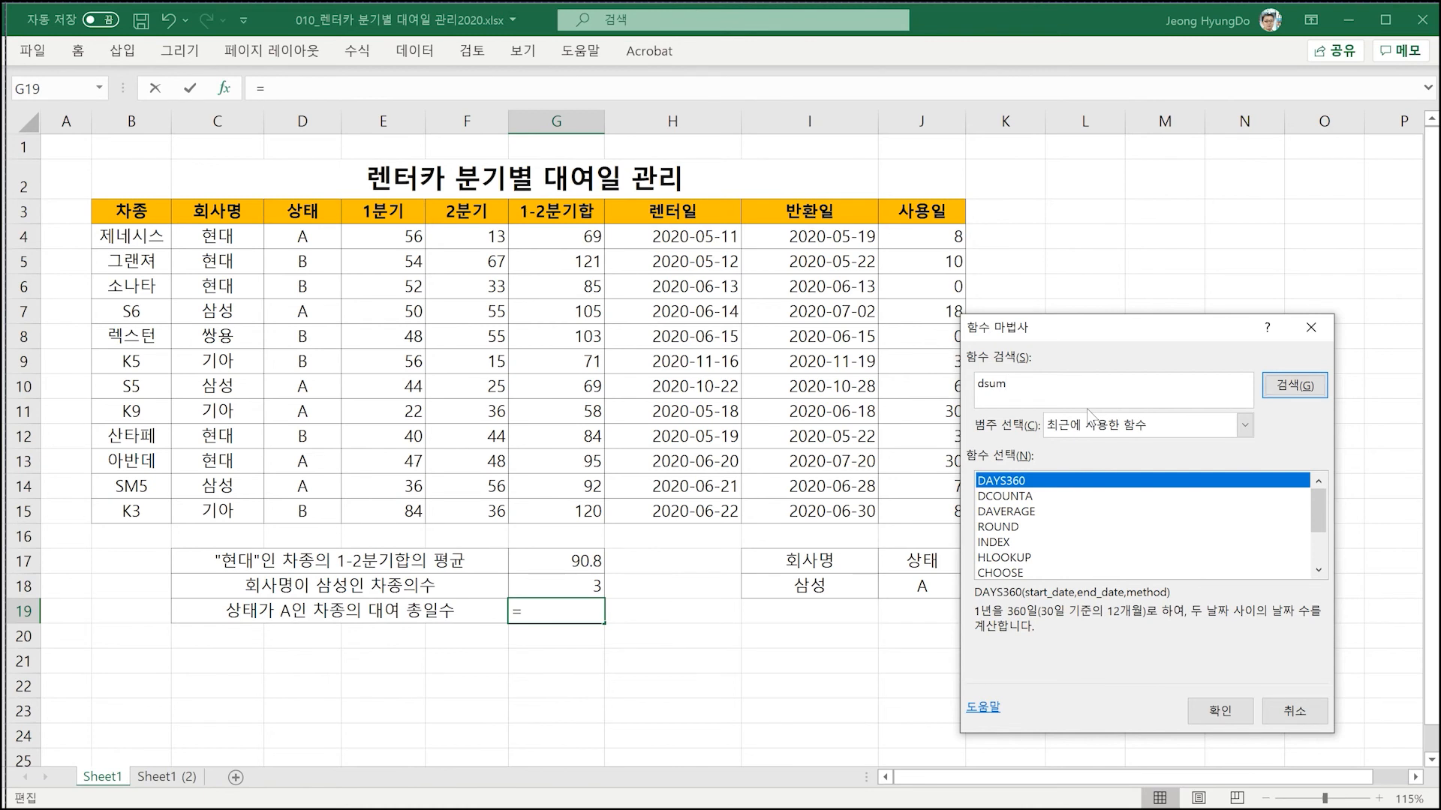
pyautogui.press('Return')
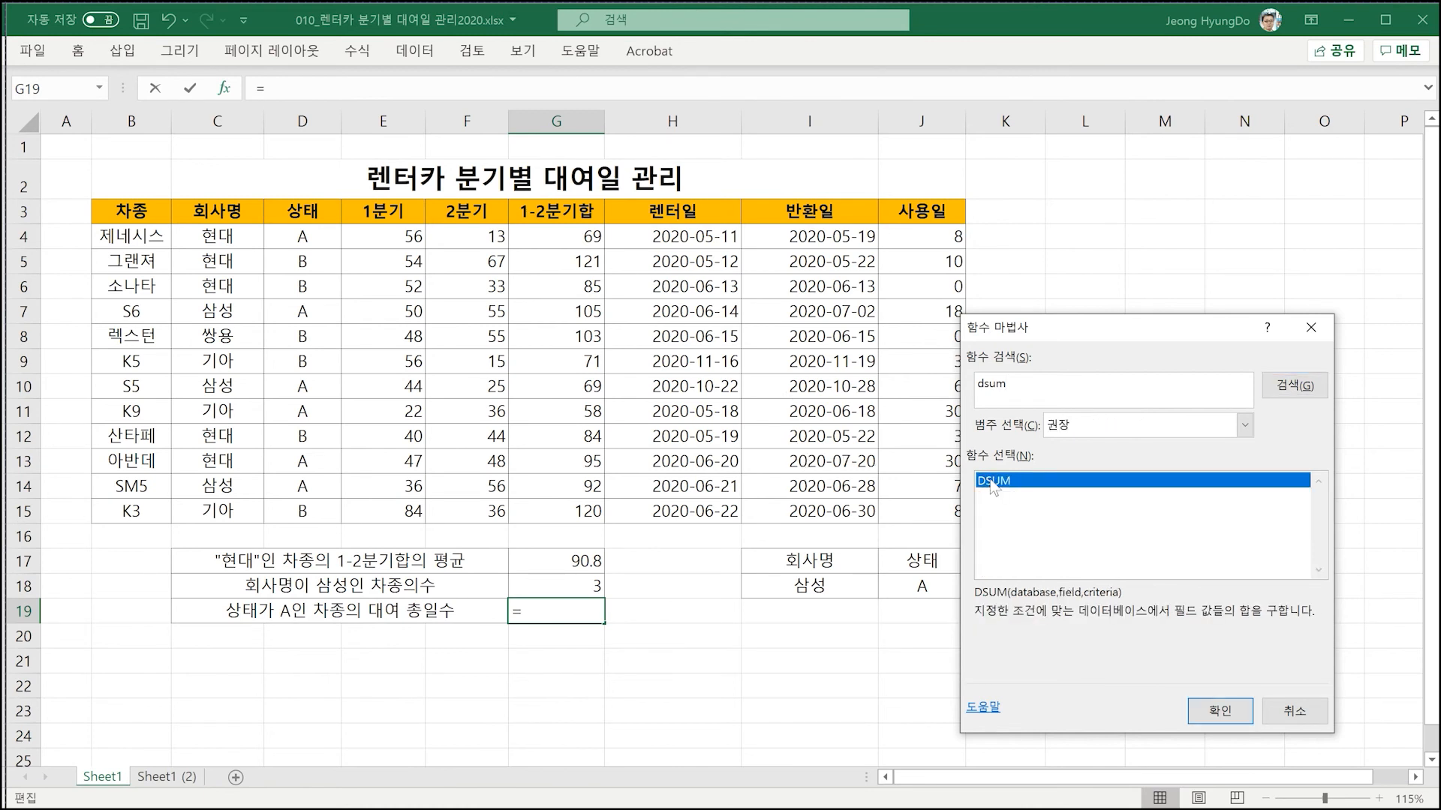
pyautogui.click(1221, 710)
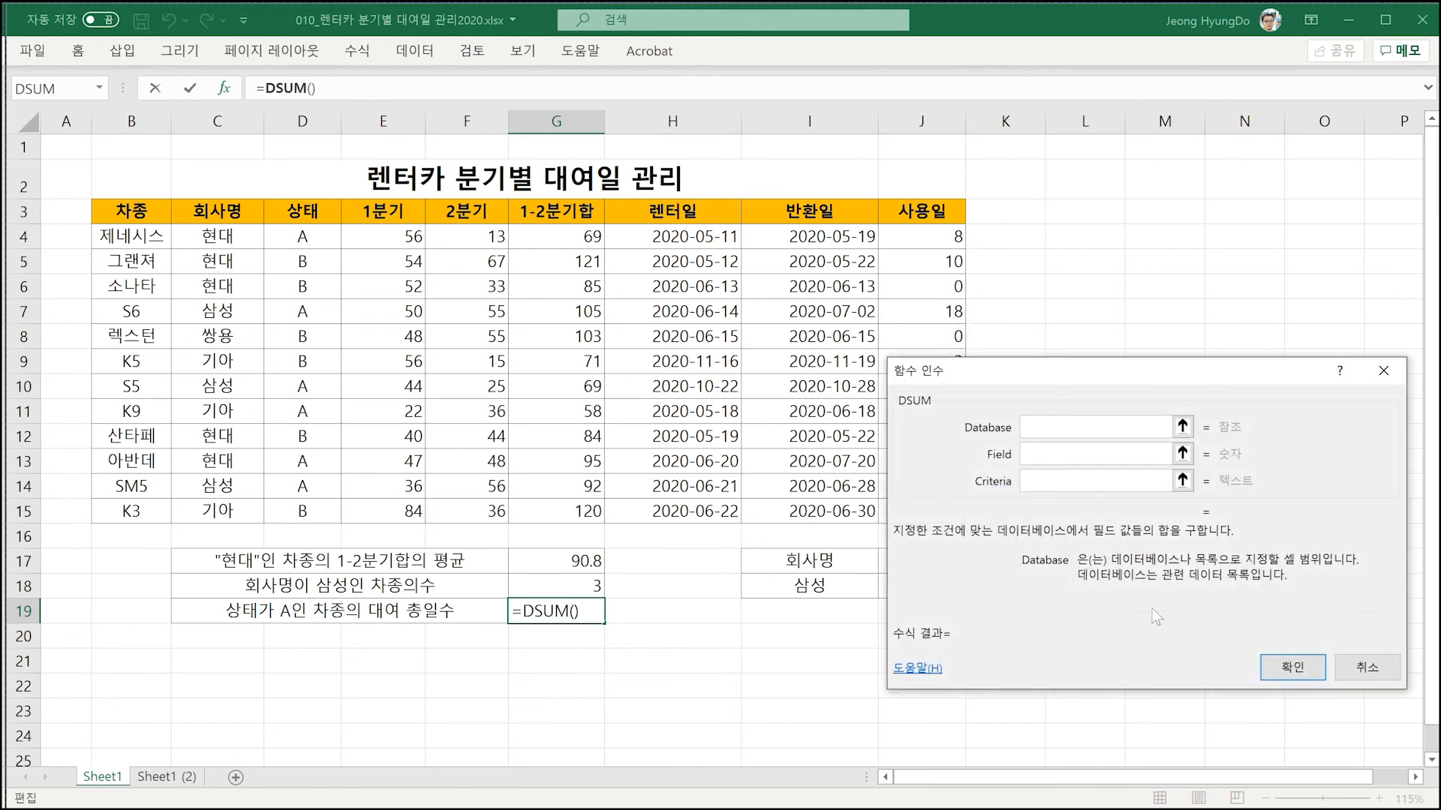
# - Complete the DSUM formula in G19 with database B3:J15, field 9 and criteria J17:J18
pyautogui.moveTo(165, 214); pyautogui.dragTo(910, 506)
pyautogui.click(1046, 452)
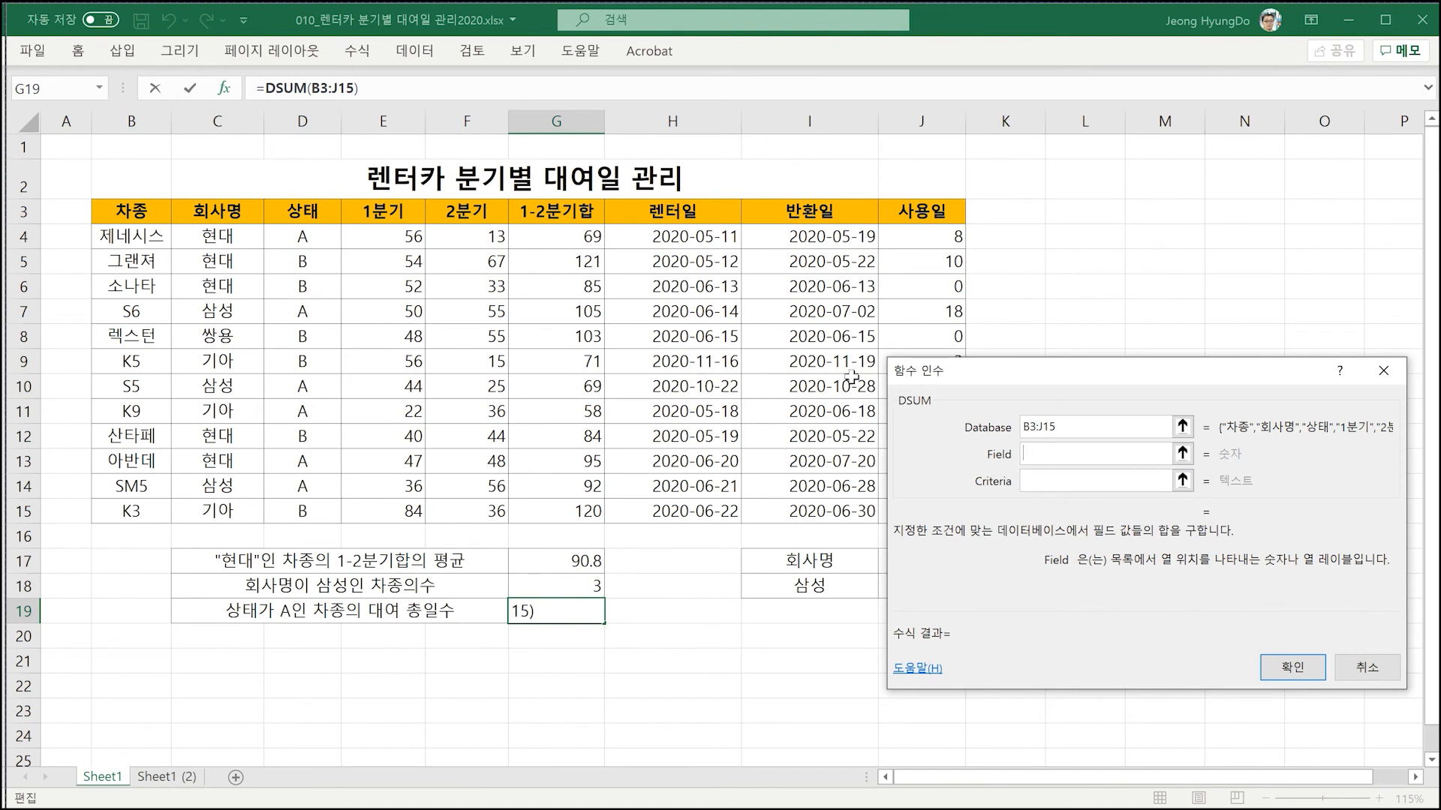
pyautogui.write('9')
pyautogui.click(1042, 482)
pyautogui.moveTo(1043, 370); pyautogui.dragTo(1138, 347)
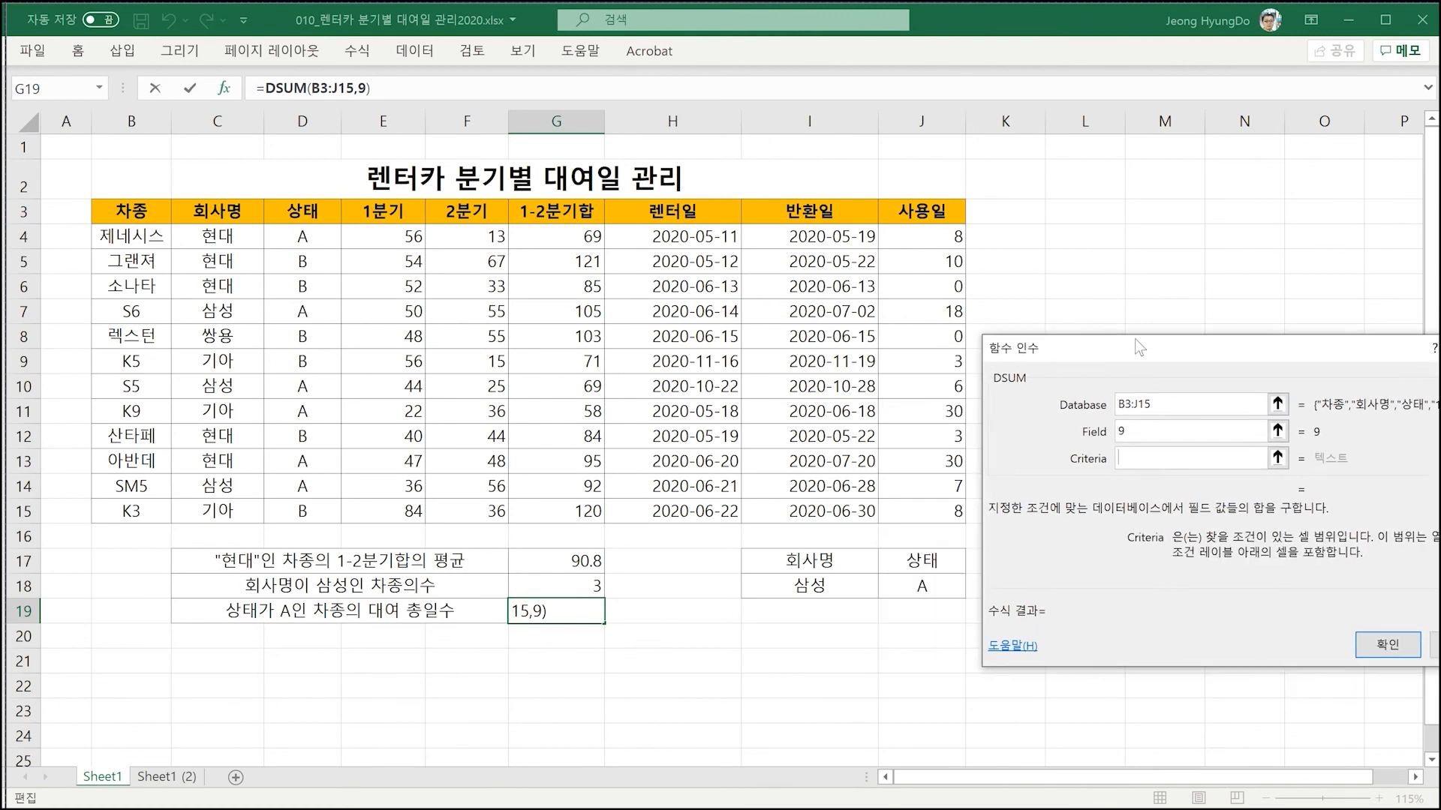
pyautogui.moveTo(928, 559); pyautogui.dragTo(928, 586)
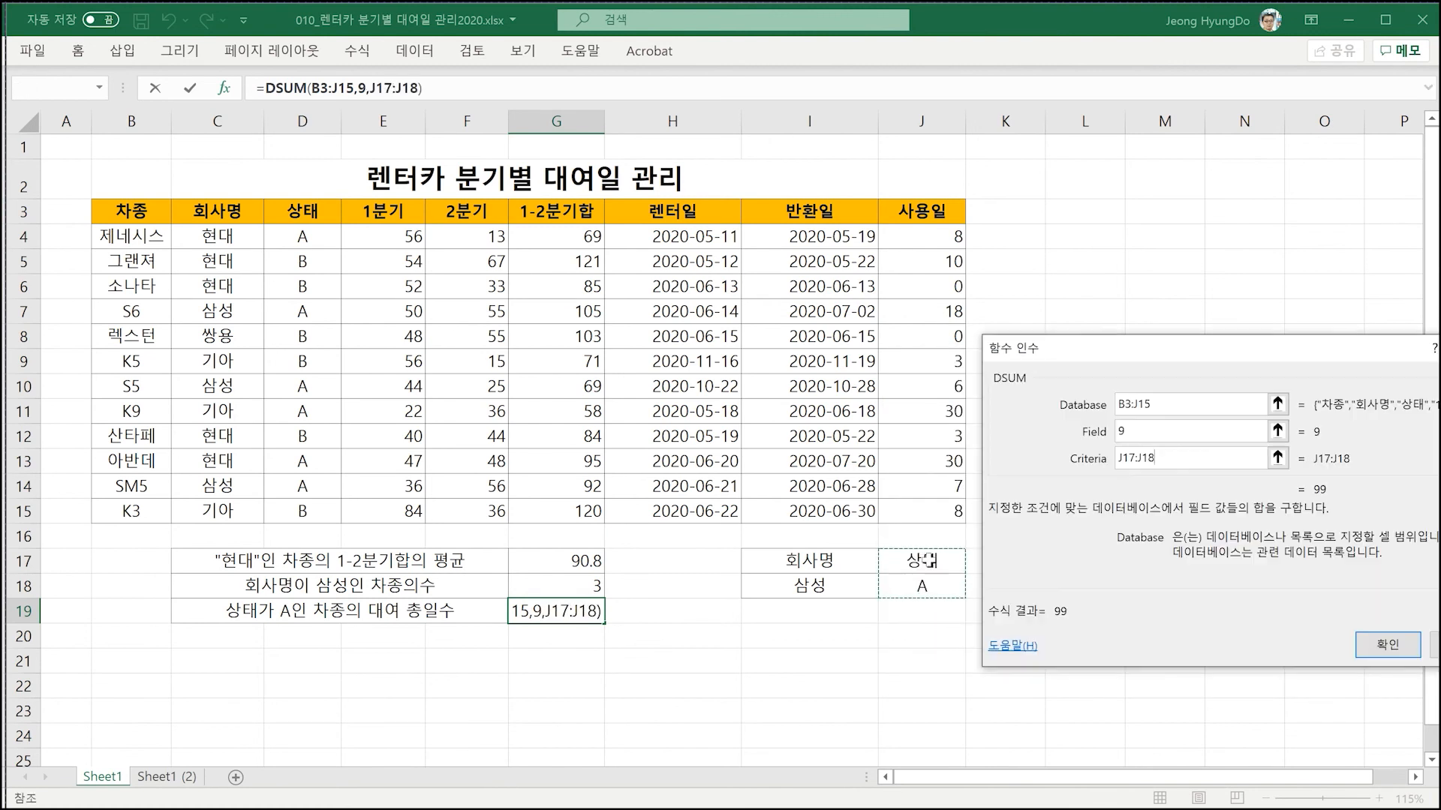
pyautogui.moveTo(1070, 355); pyautogui.dragTo(556, 257)
pyautogui.click(867, 546)
pyautogui.click(1106, 409)
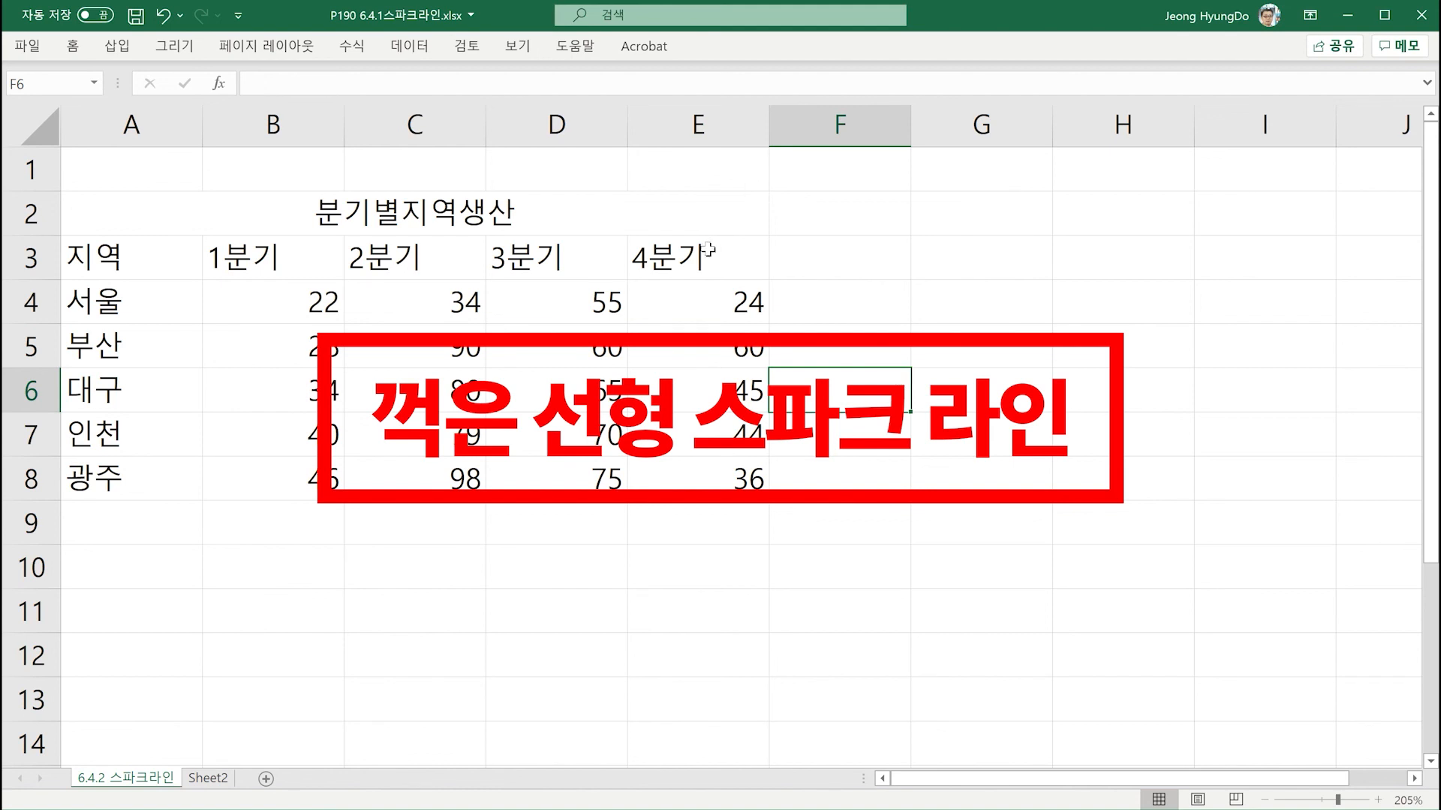
# - Create a line sparkline in F4 of the 분기별지역생산 sheet from B4:E4 and fill it down to F8
pyautogui.click(812, 306)
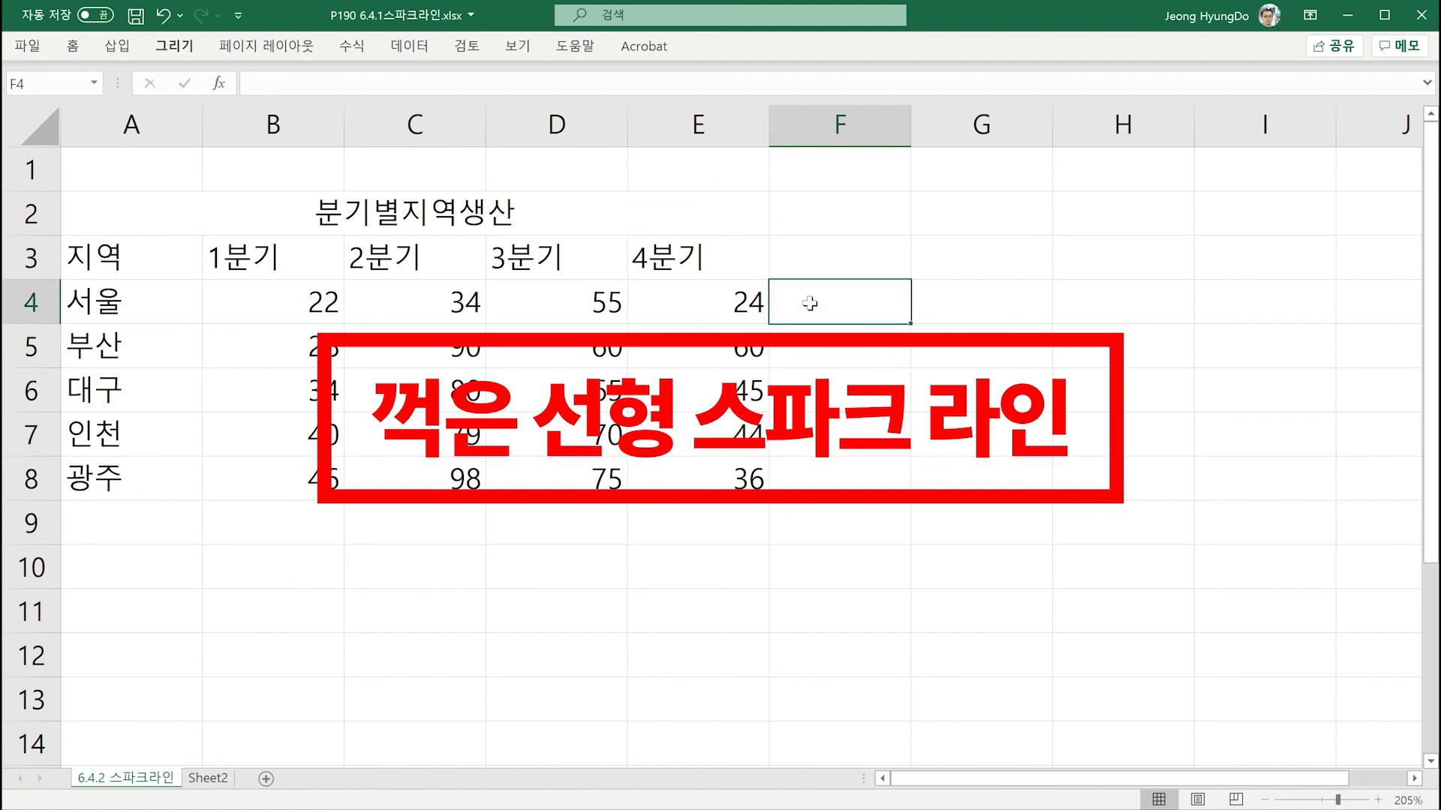
pyautogui.click(121, 48)
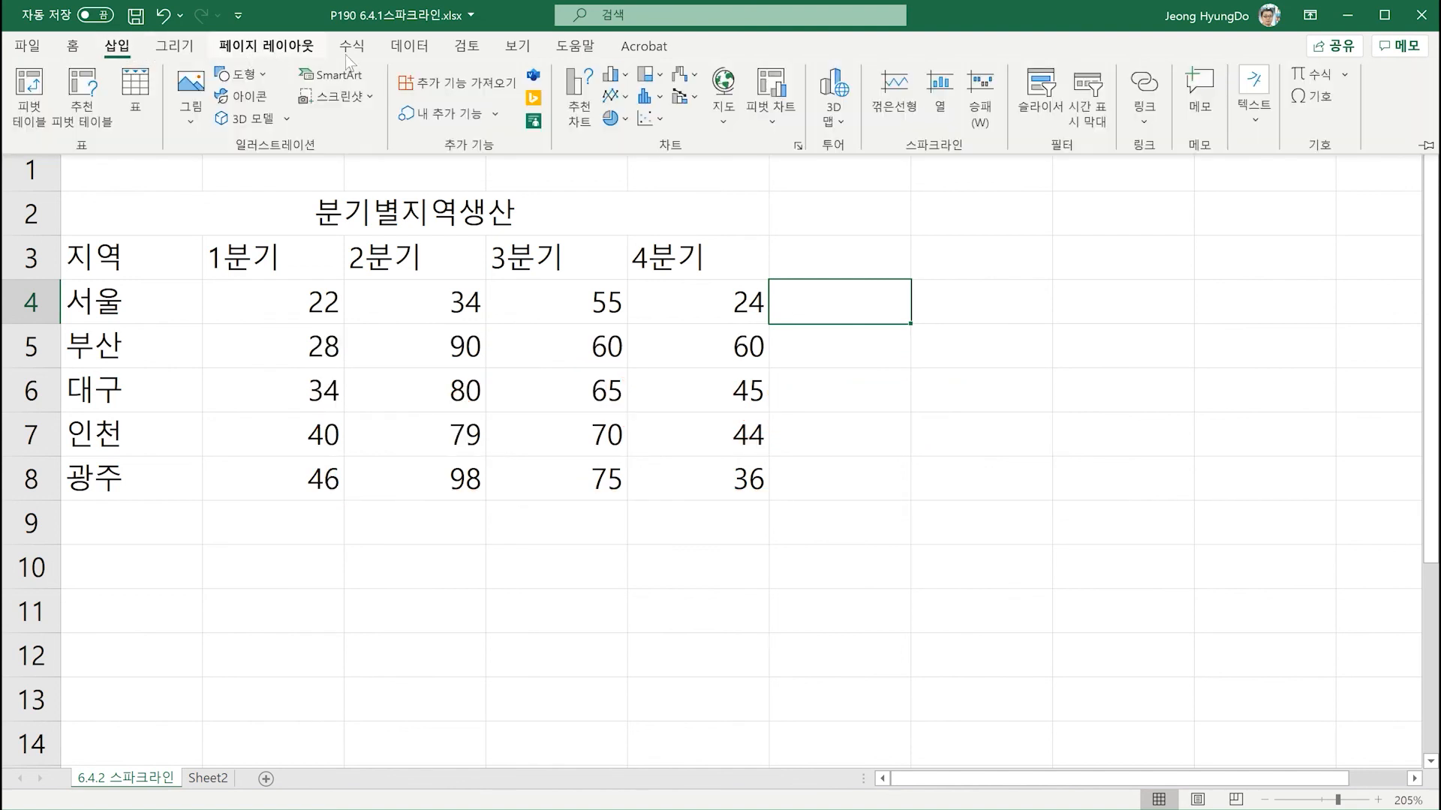
pyautogui.click(893, 100)
pyautogui.moveTo(437, 504); pyautogui.dragTo(592, 515)
pyautogui.moveTo(260, 299); pyautogui.dragTo(678, 302)
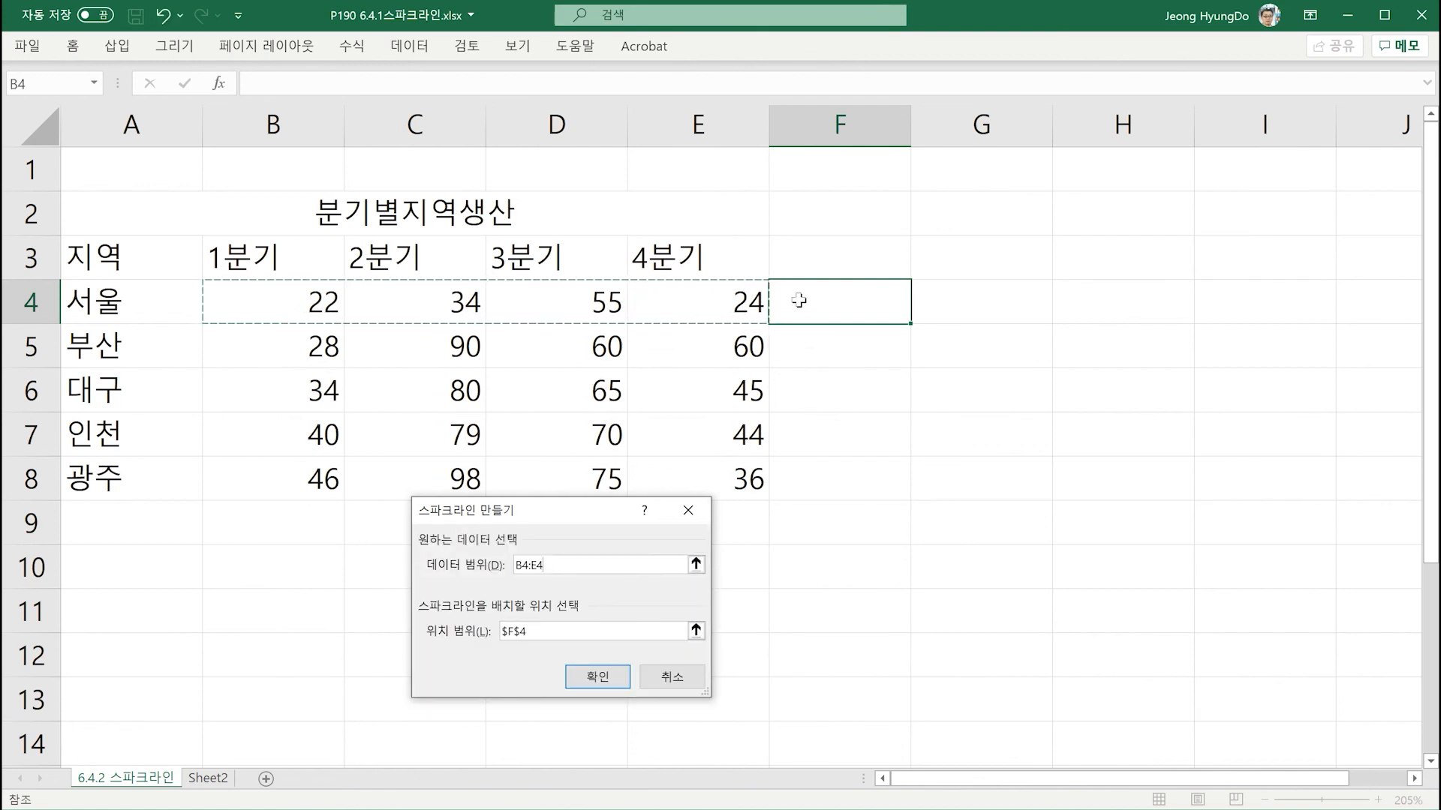
pyautogui.click(598, 677)
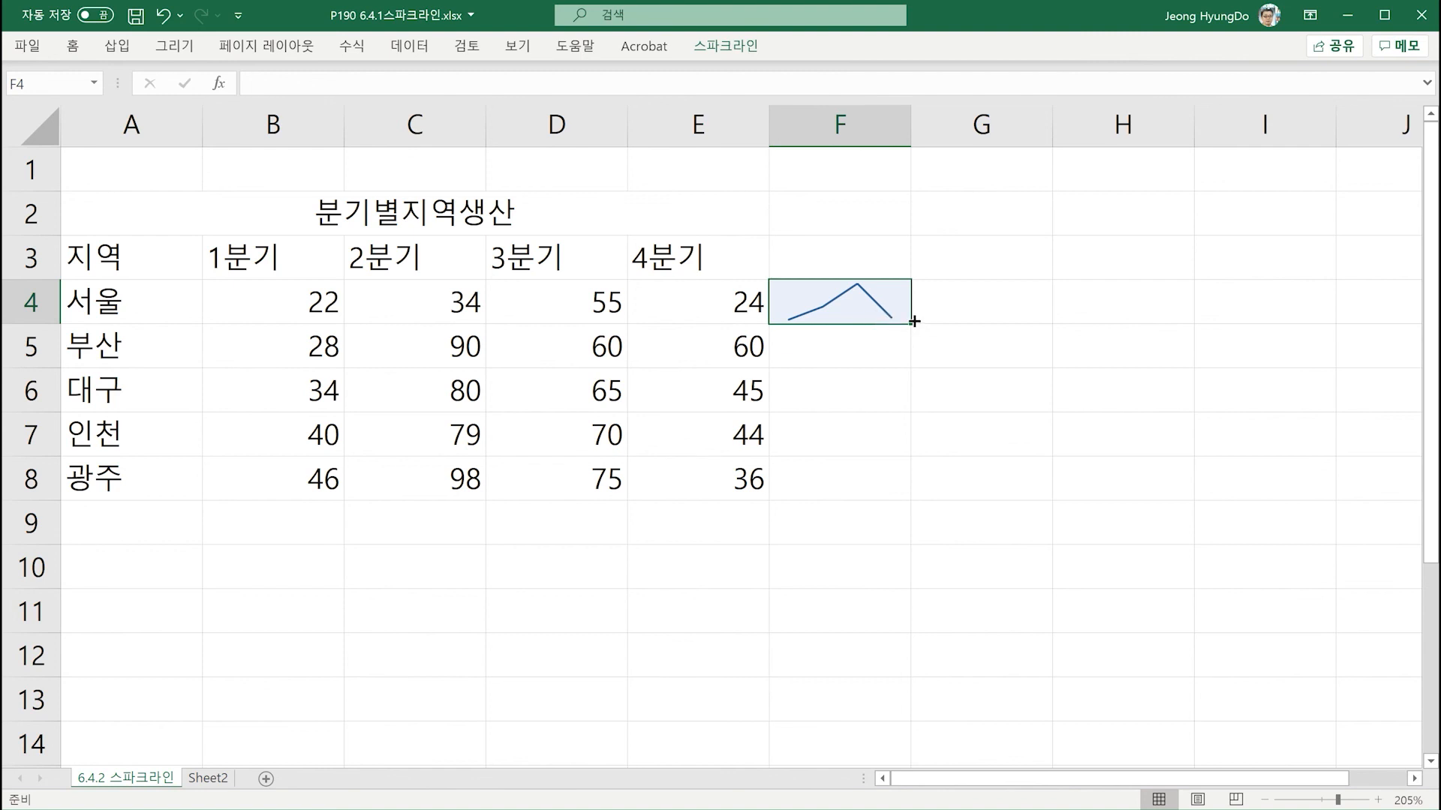
pyautogui.moveTo(911, 325); pyautogui.dragTo(878, 488)
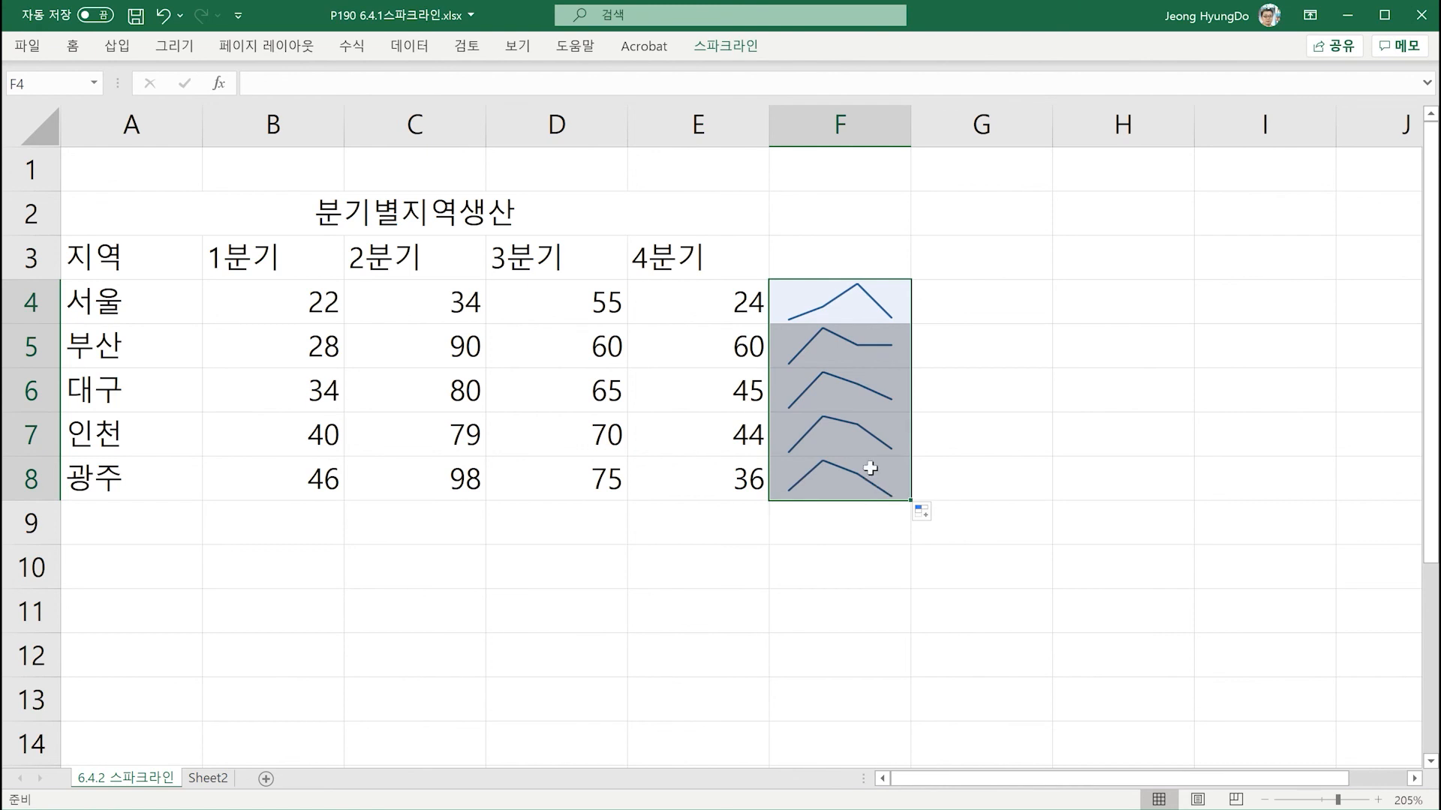
# - Create a column sparkline in B9 from the 1분기 data in B4:B8
pyautogui.click(301, 527)
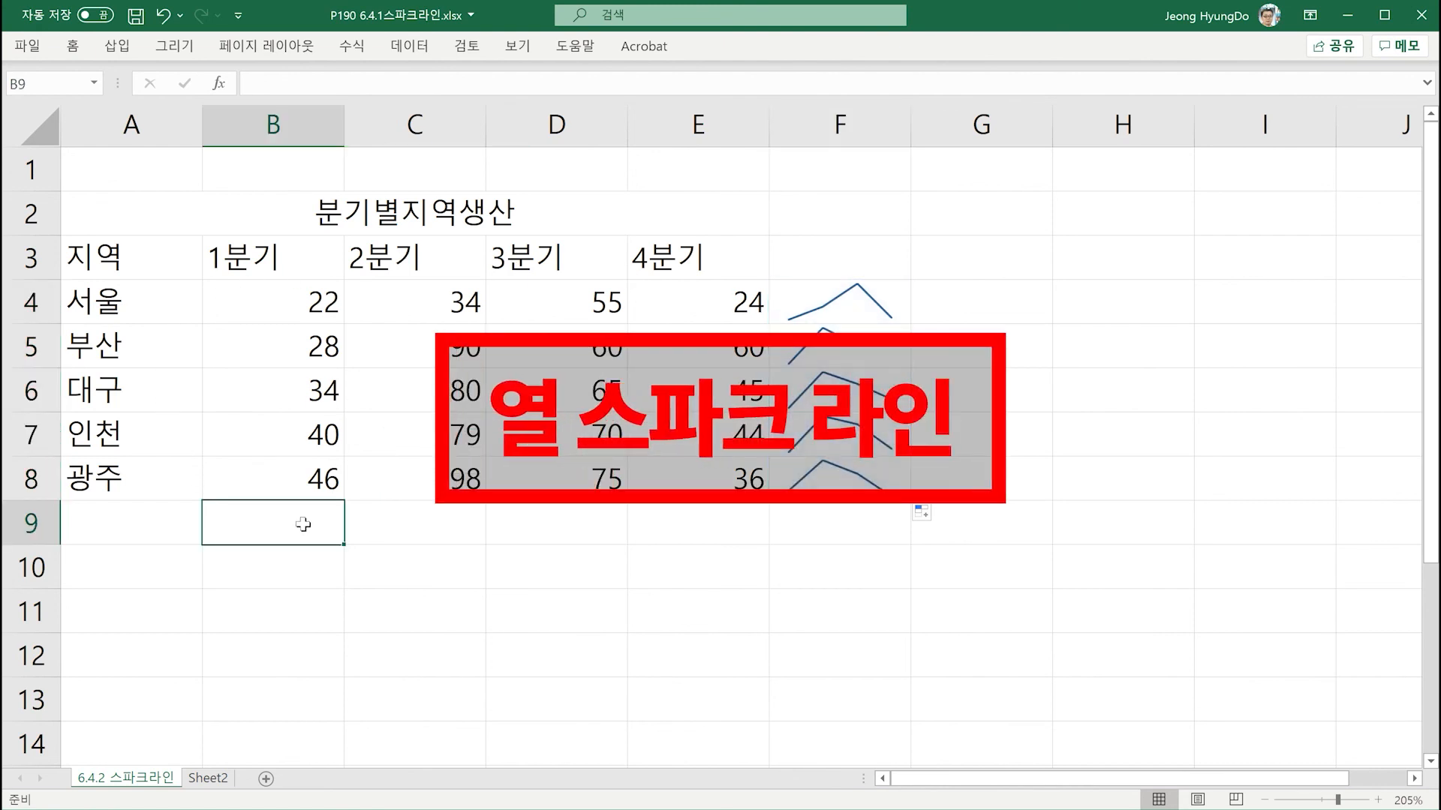
pyautogui.click(118, 50)
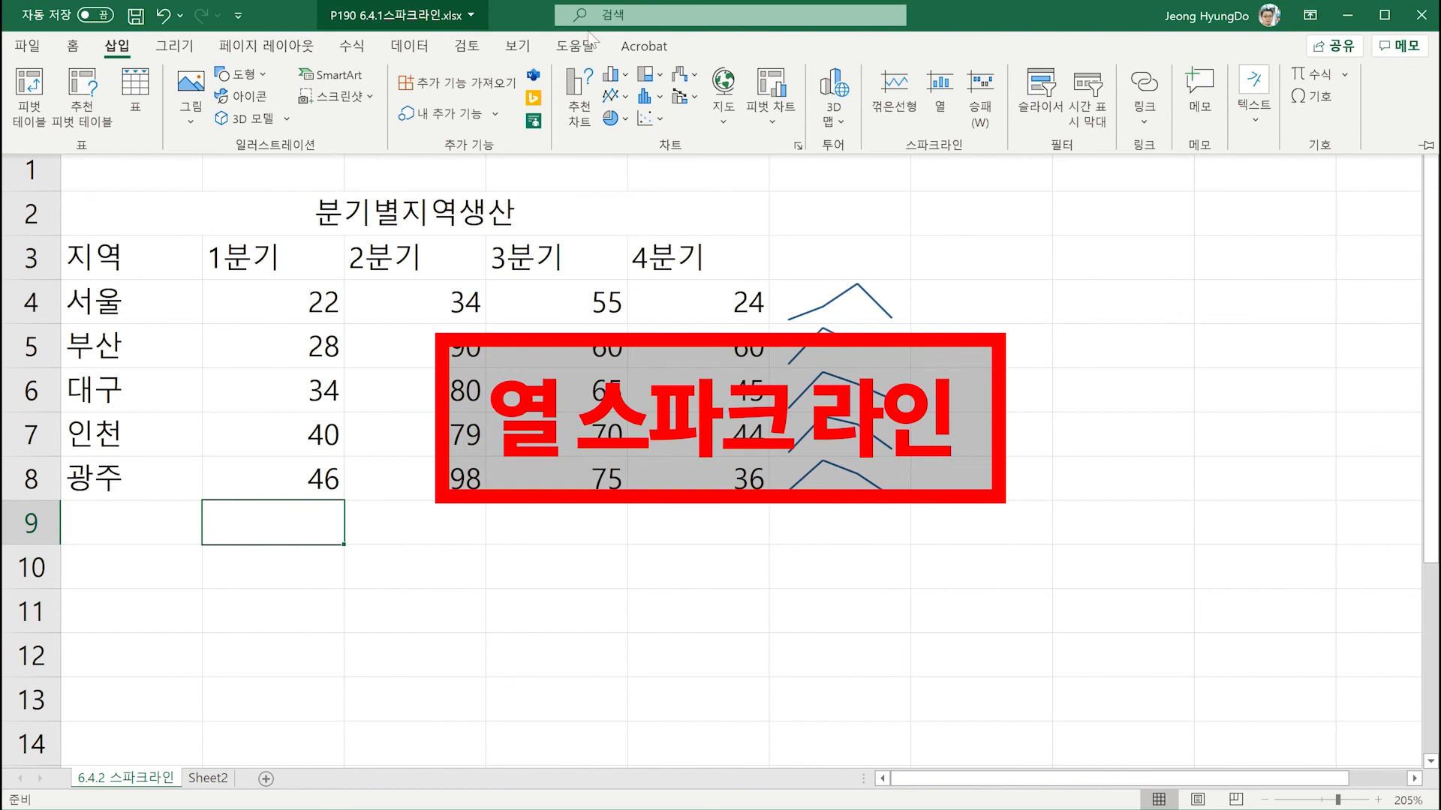
pyautogui.click(938, 99)
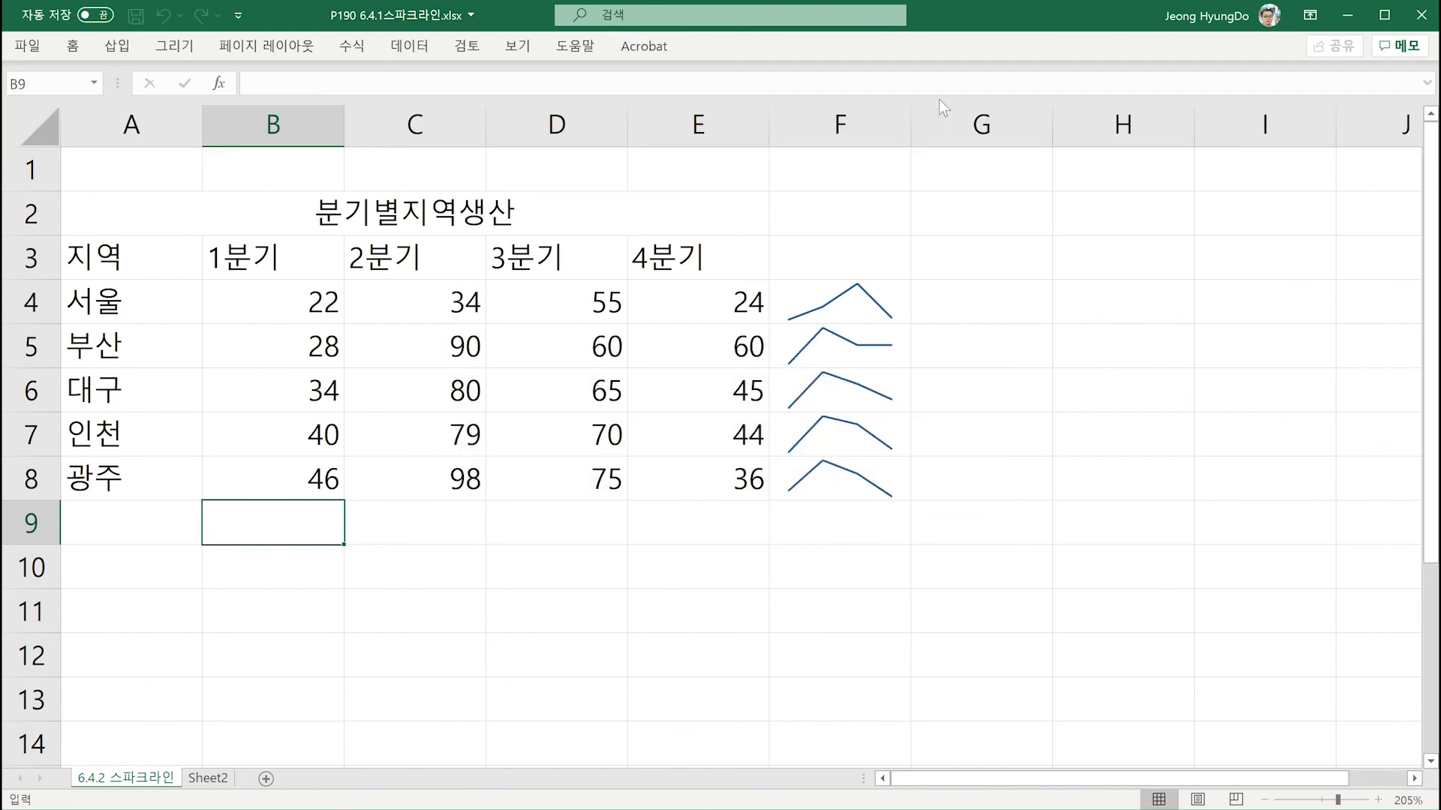
pyautogui.moveTo(290, 295); pyautogui.dragTo(274, 480)
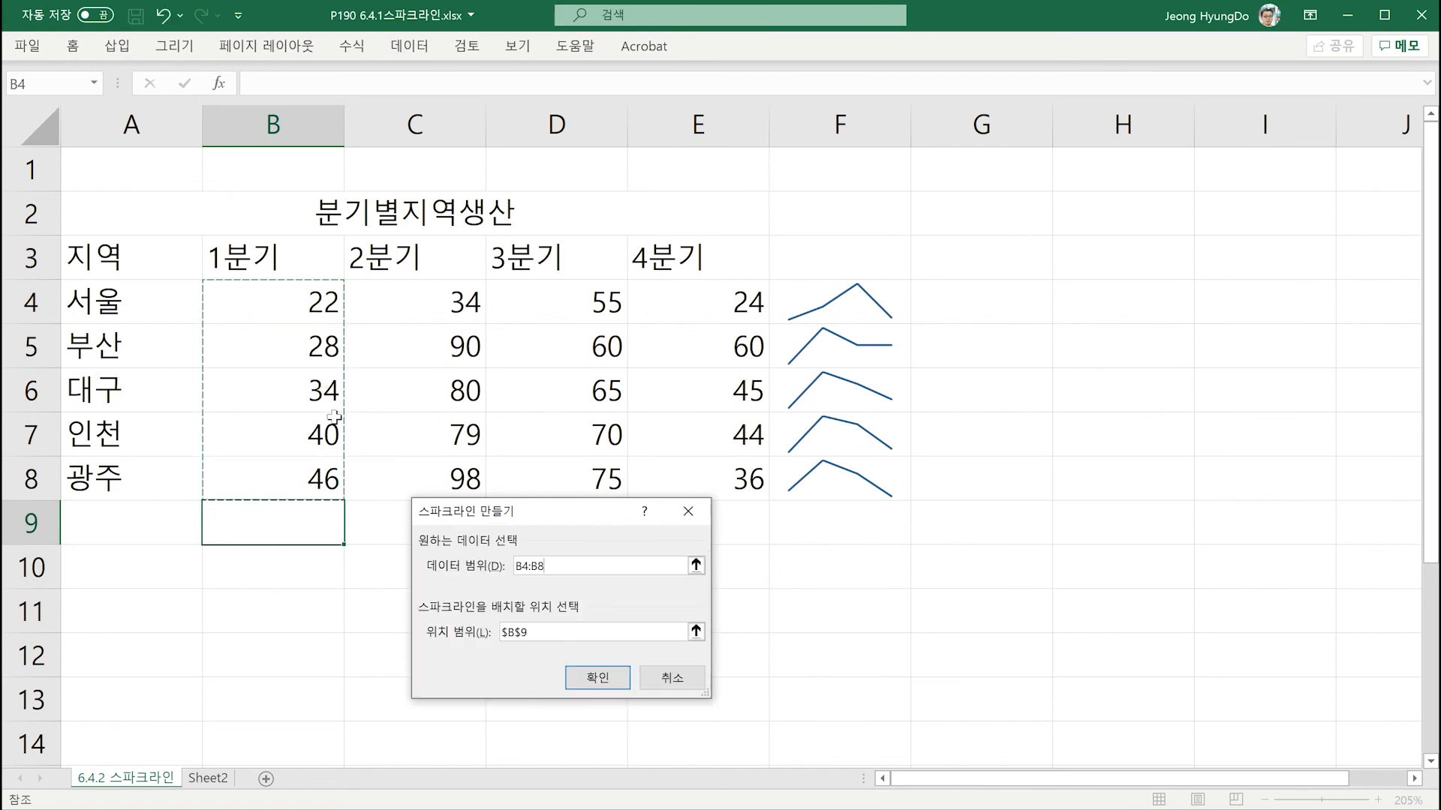
pyautogui.click(597, 678)
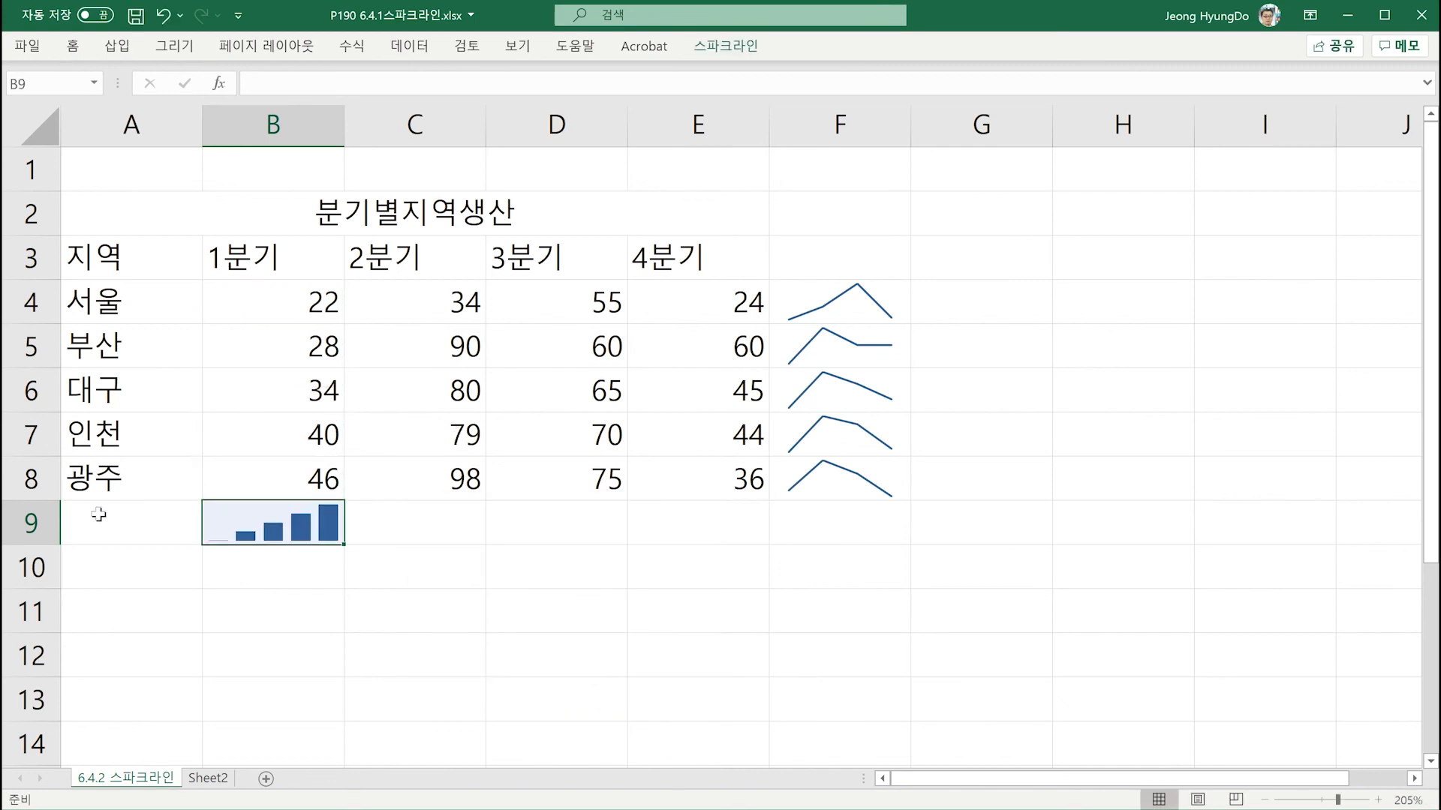
# - Roughly double the height of row 9 and fill the column sparkline across to E9
pyautogui.moveTo(34, 545); pyautogui.dragTo(39, 595)
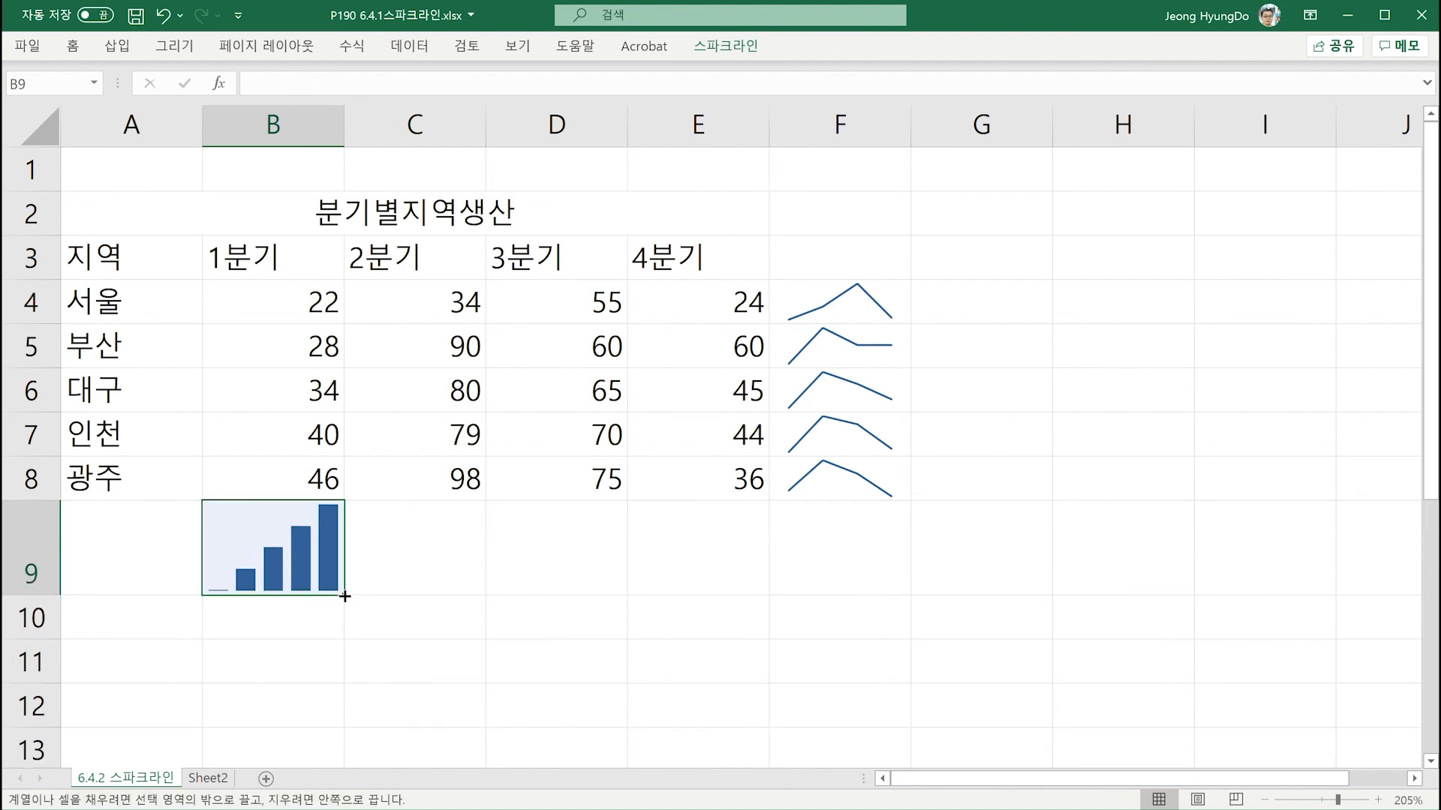
pyautogui.moveTo(344, 596); pyautogui.dragTo(736, 586)
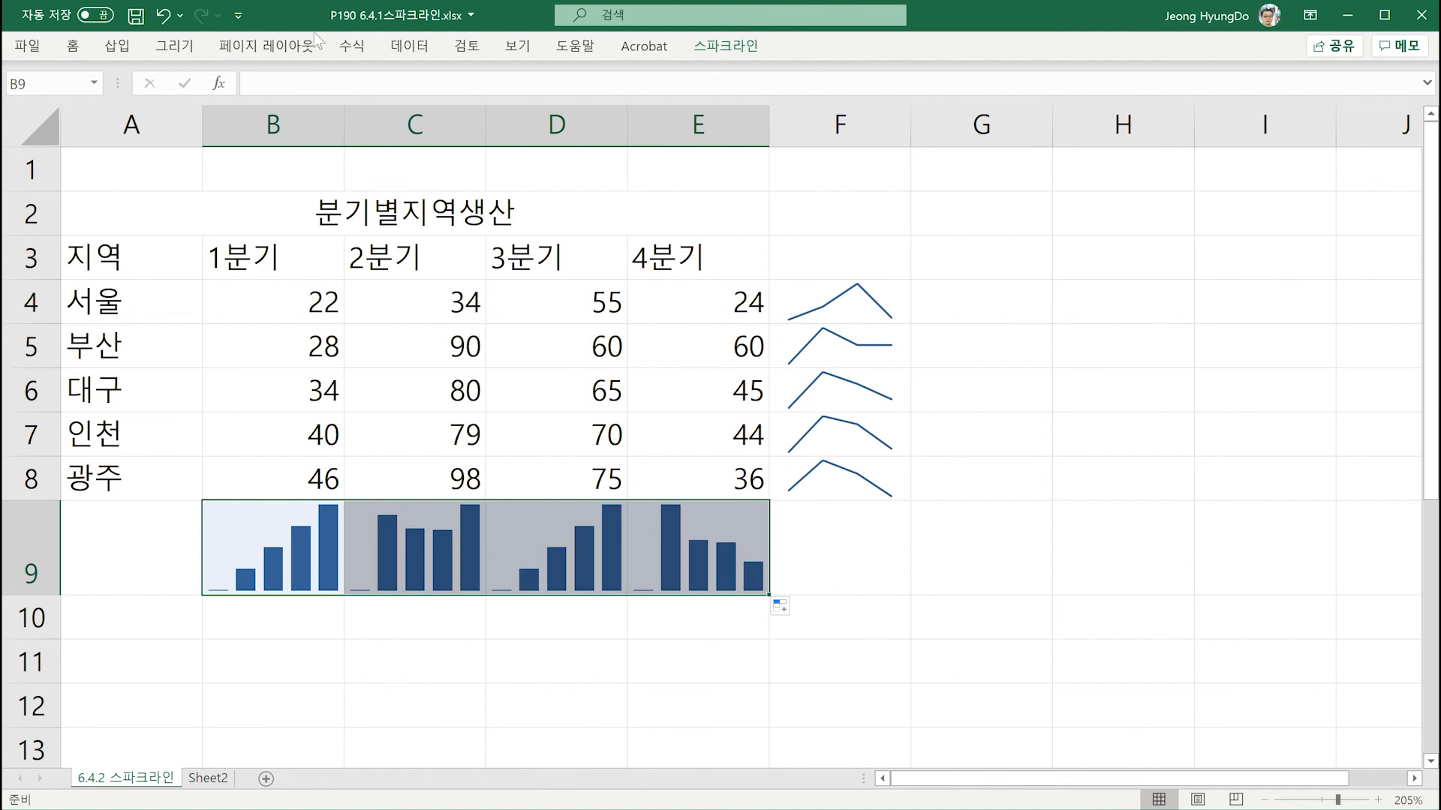
# - Create a win/loss sparkline in G4 from B4:E4 and fill it down to G8
pyautogui.click(969, 300)
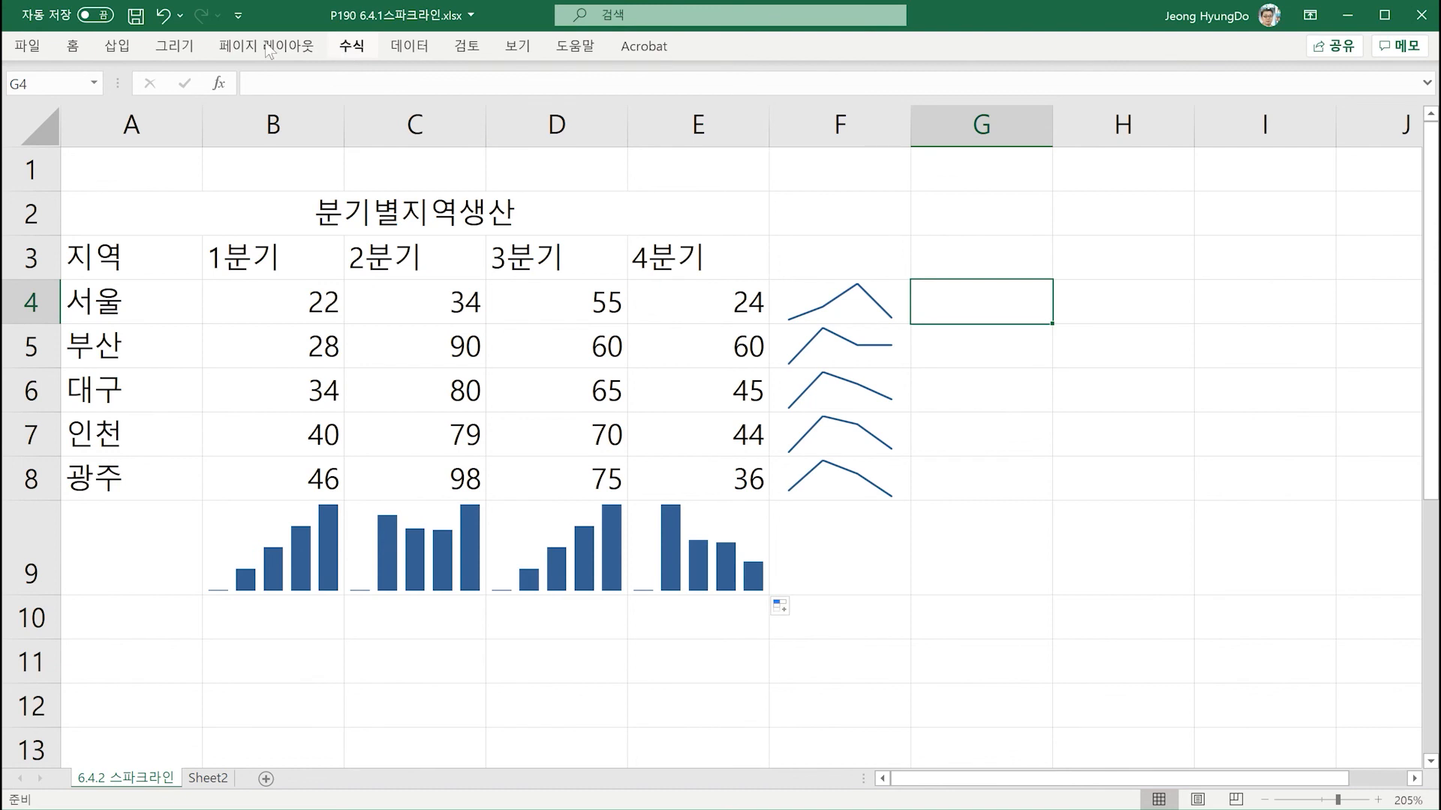
pyautogui.click(116, 46)
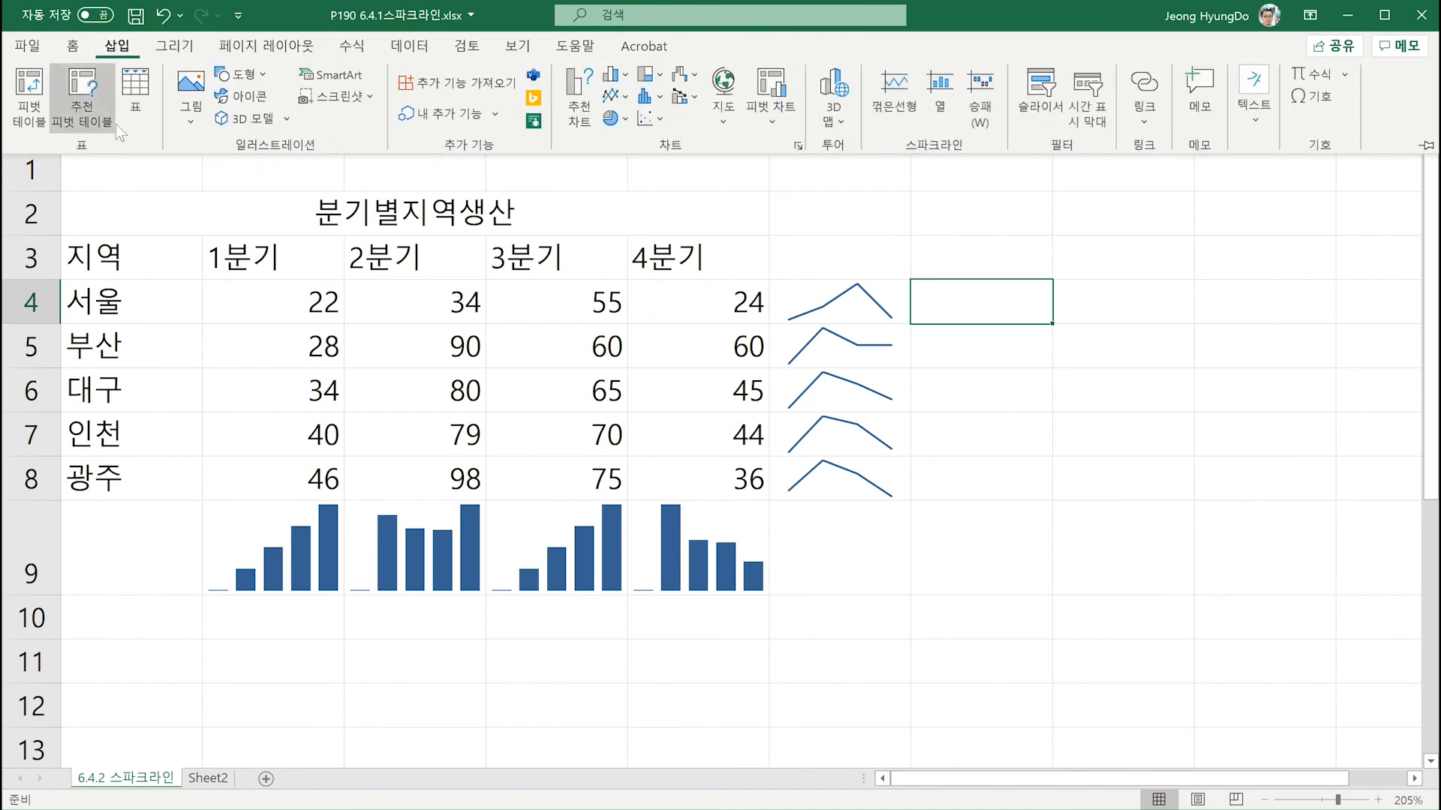
pyautogui.click(990, 114)
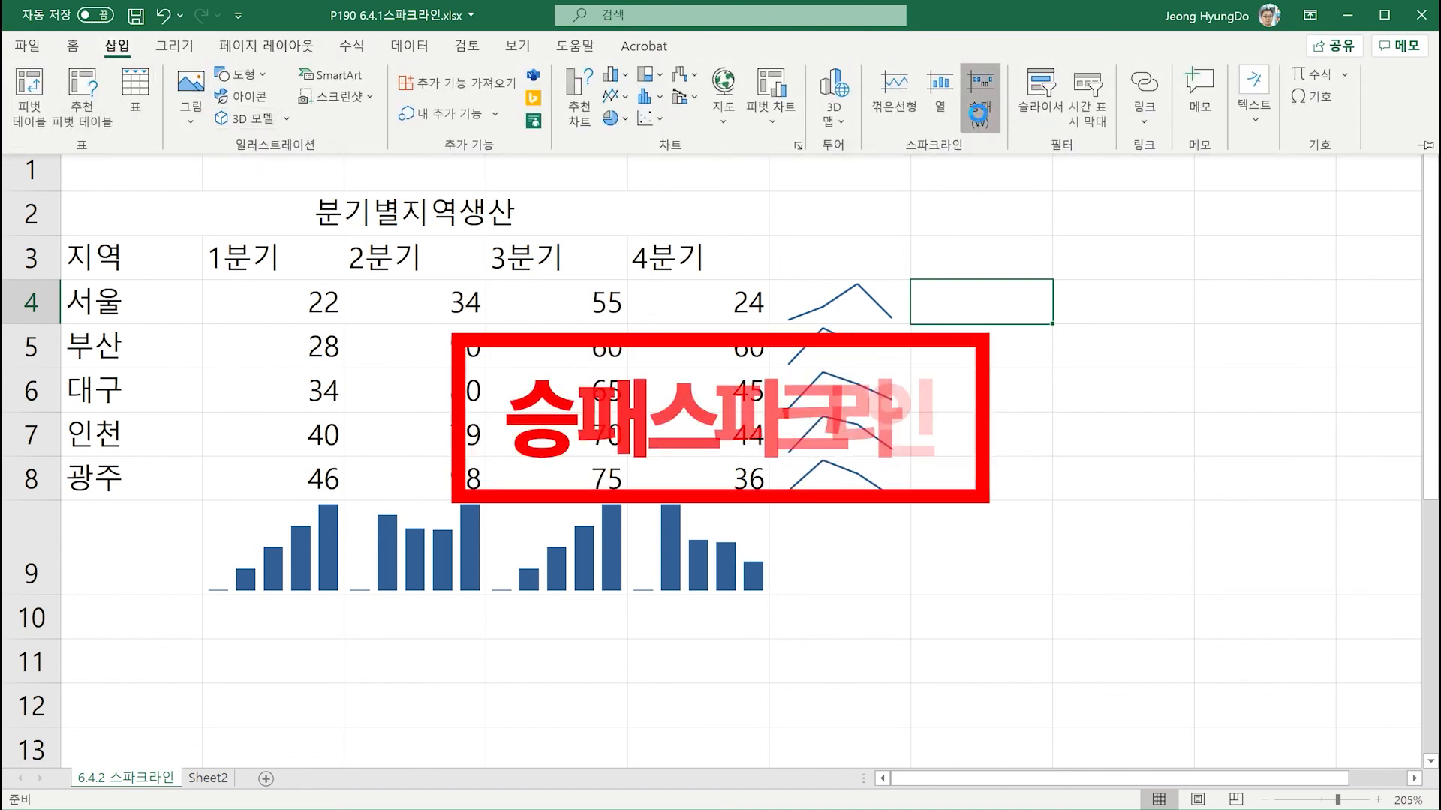
pyautogui.moveTo(586, 531); pyautogui.dragTo(1131, 586)
pyautogui.click(324, 300)
pyautogui.moveTo(324, 300); pyautogui.dragTo(679, 311)
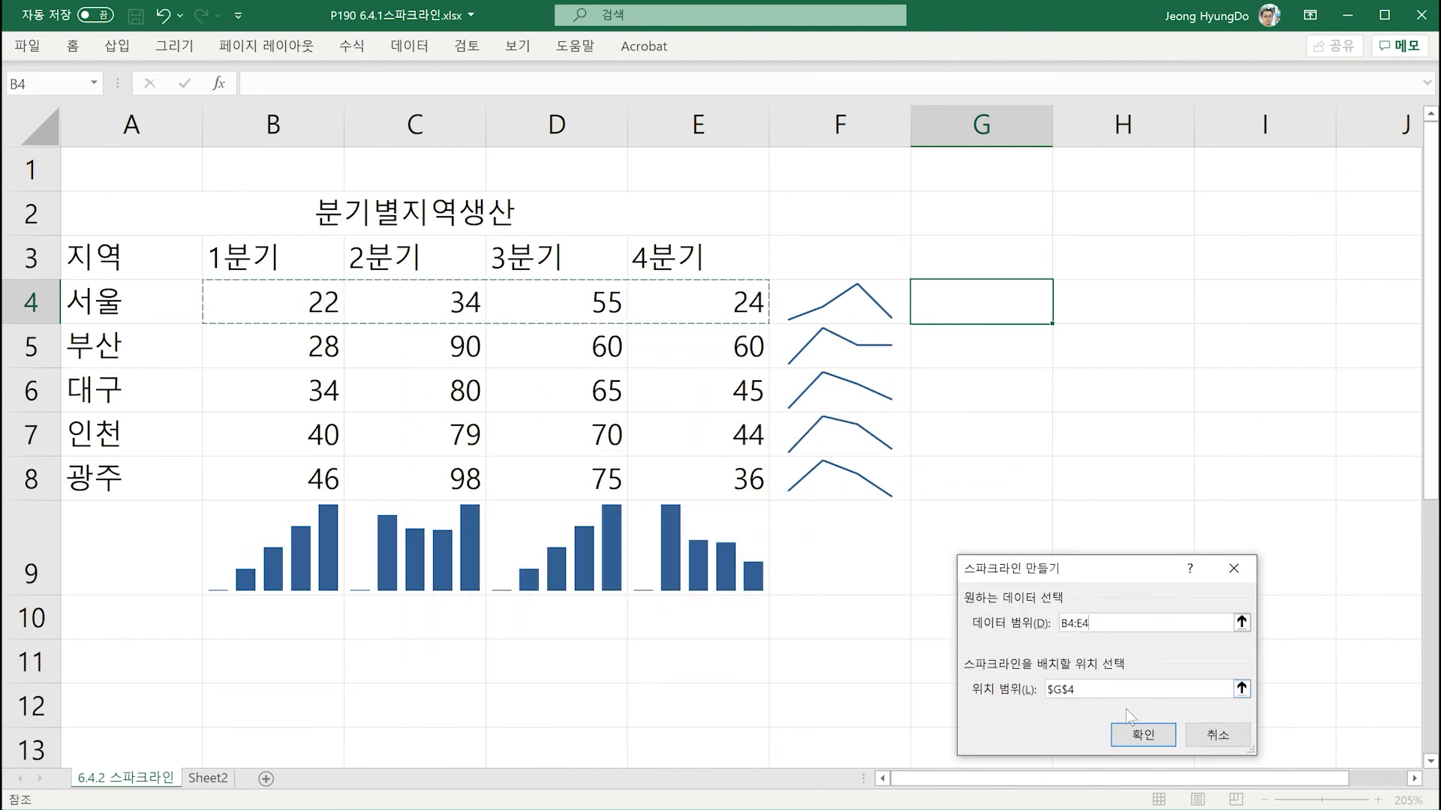
pyautogui.click(1139, 734)
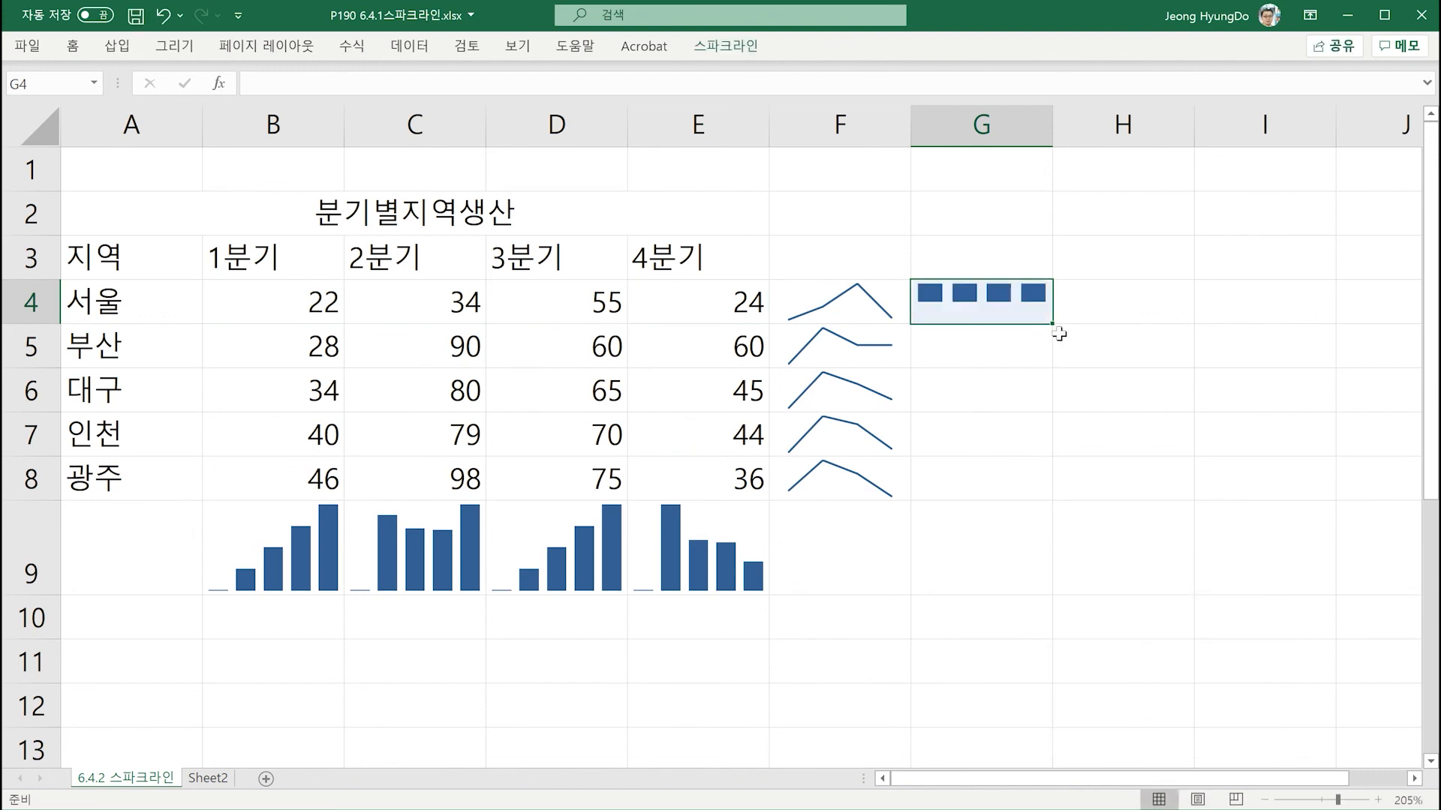
pyautogui.moveTo(1054, 322); pyautogui.dragTo(1042, 495)
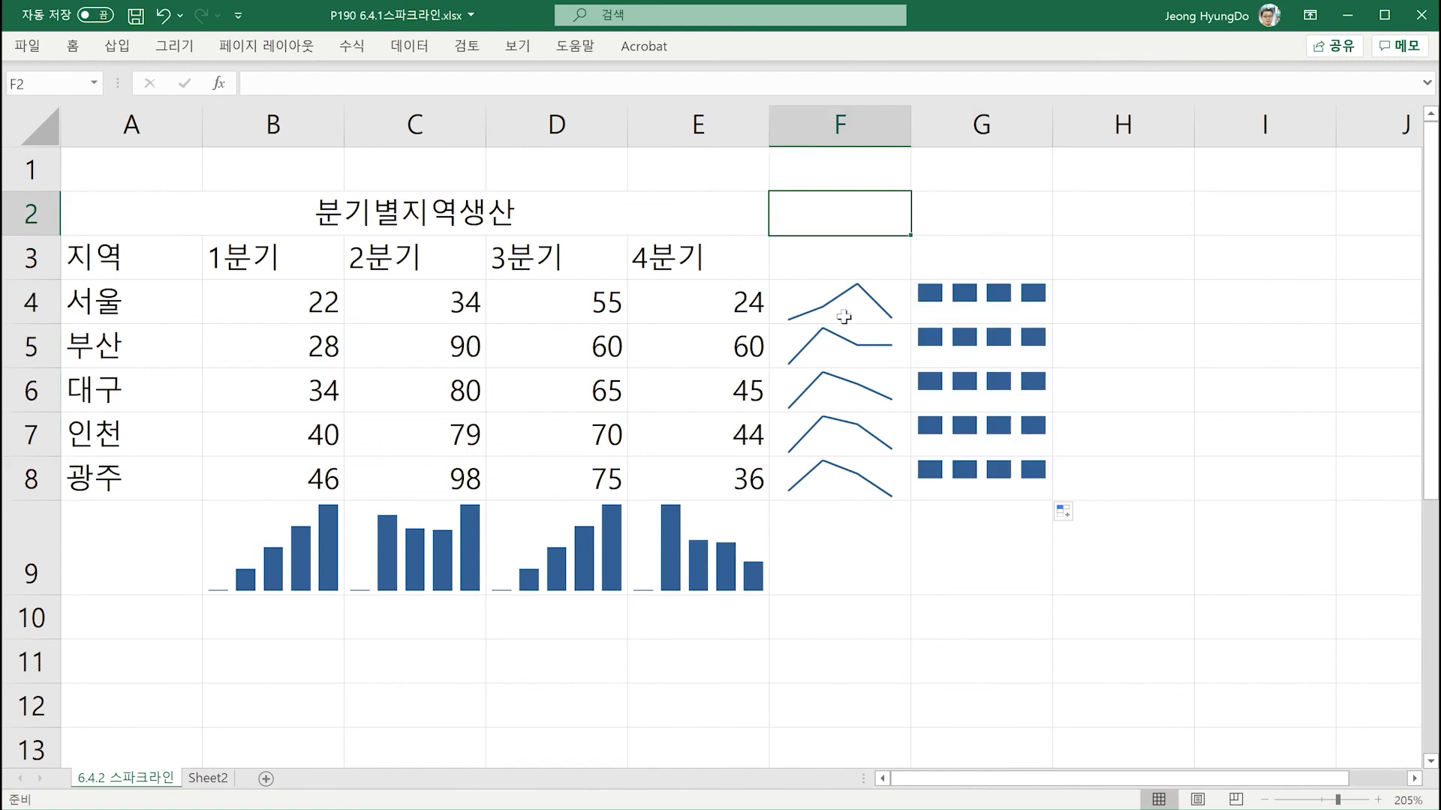
# - Choose the blue style from the sparkline style gallery for the line sparklines in F4:F8
pyautogui.click(841, 307)
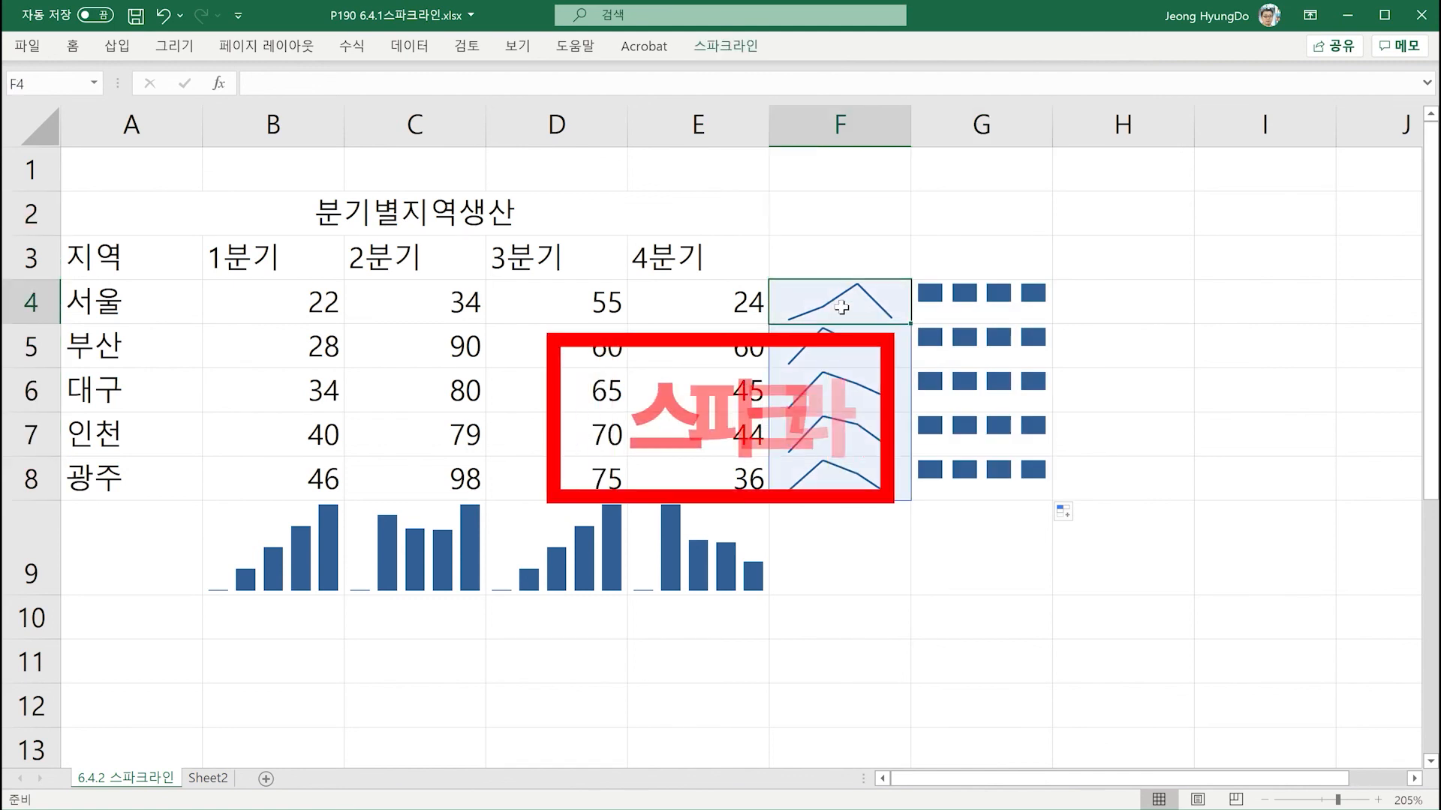
pyautogui.click(725, 46)
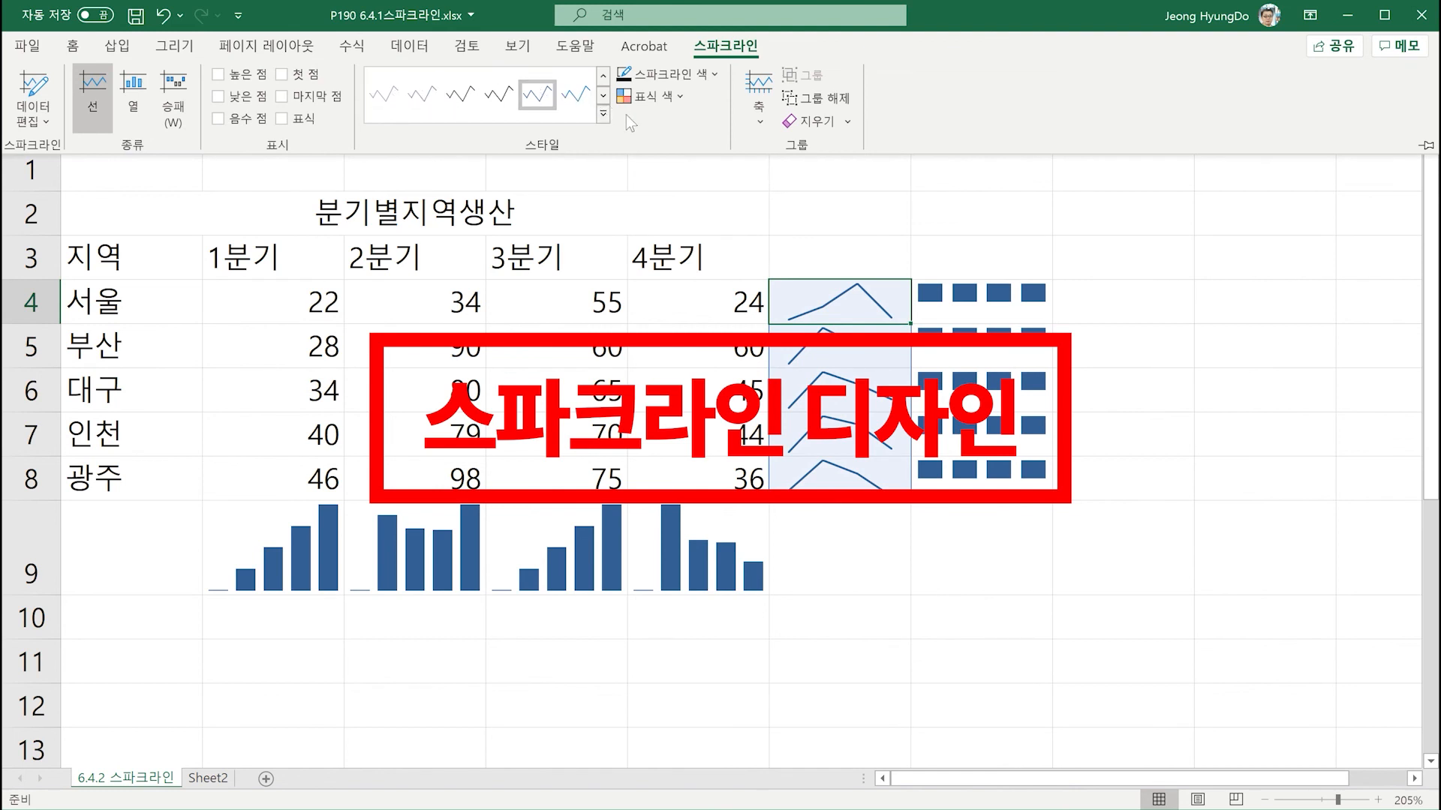
pyautogui.click(604, 112)
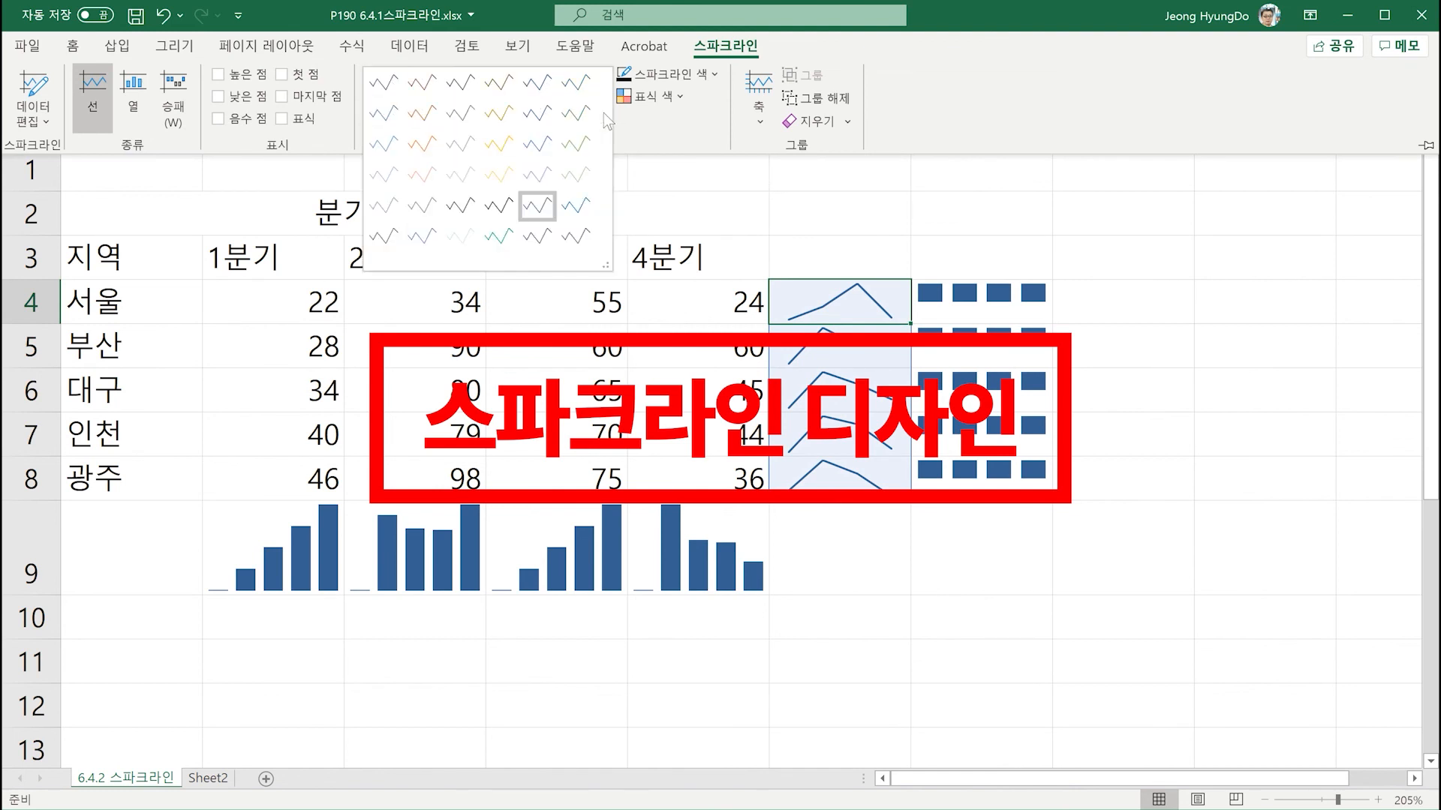
pyautogui.click(537, 207)
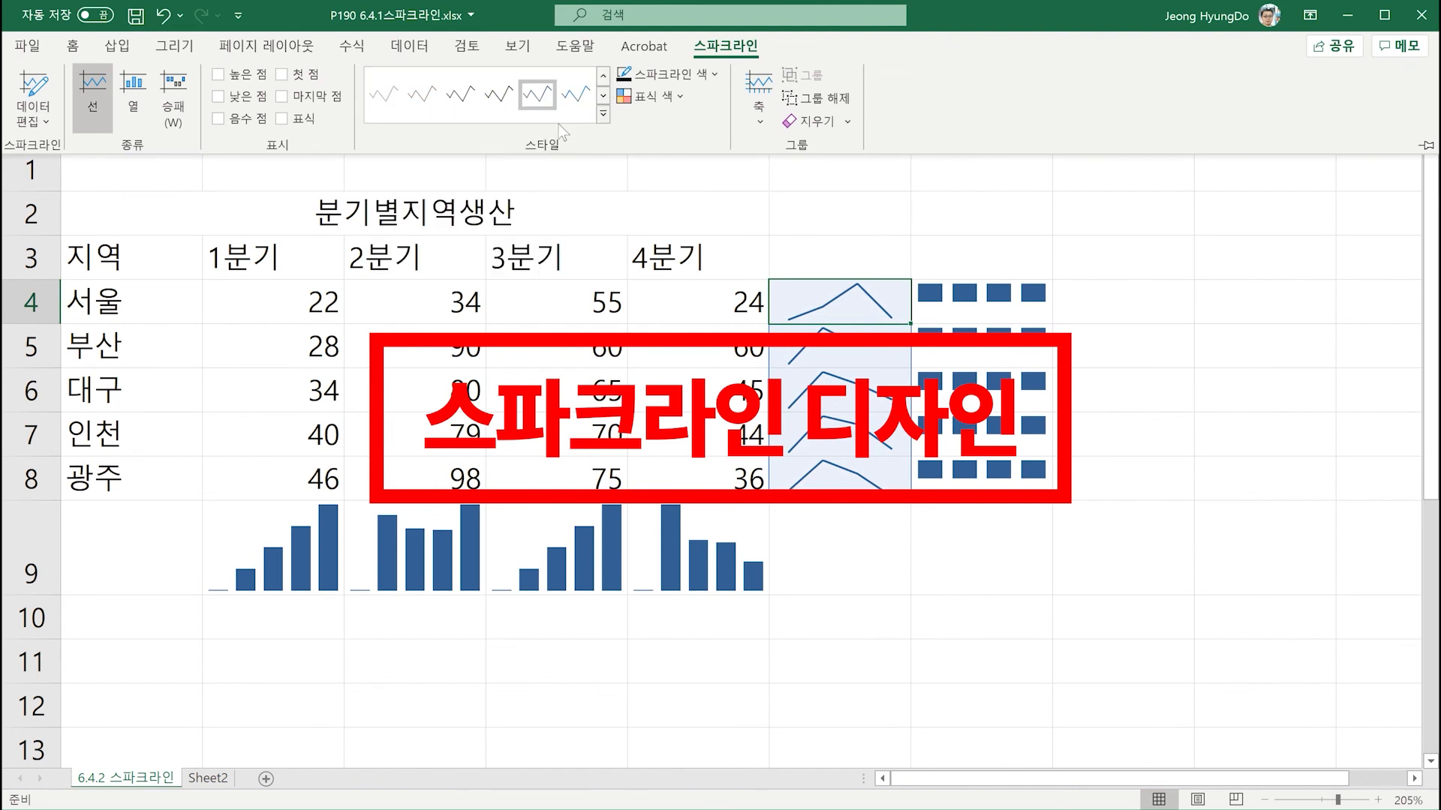
# - Color the markers of the line sparklines in F4:F8 orange and their high points red
pyautogui.click(683, 101)
pyautogui.moveTo(680, 126)
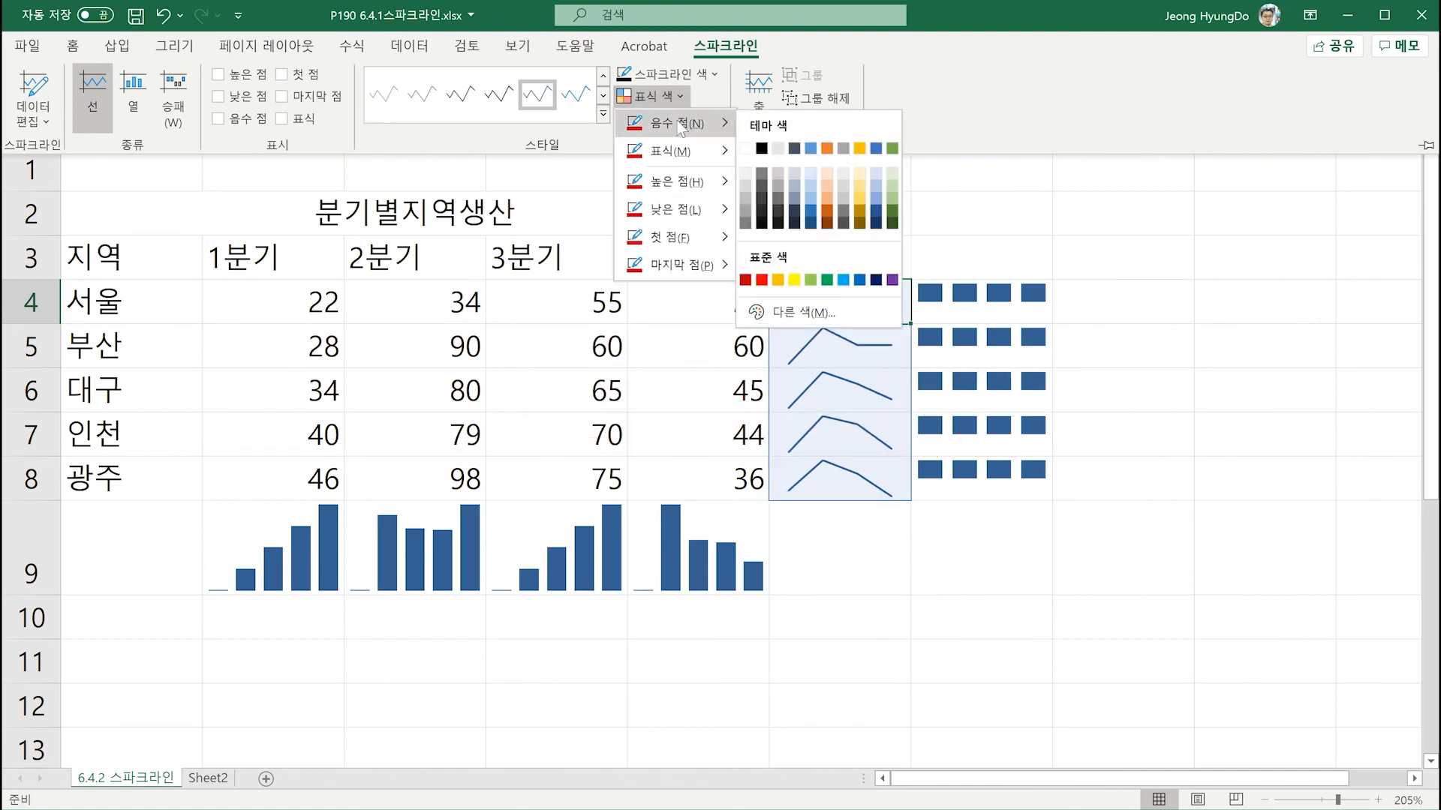
pyautogui.moveTo(681, 154)
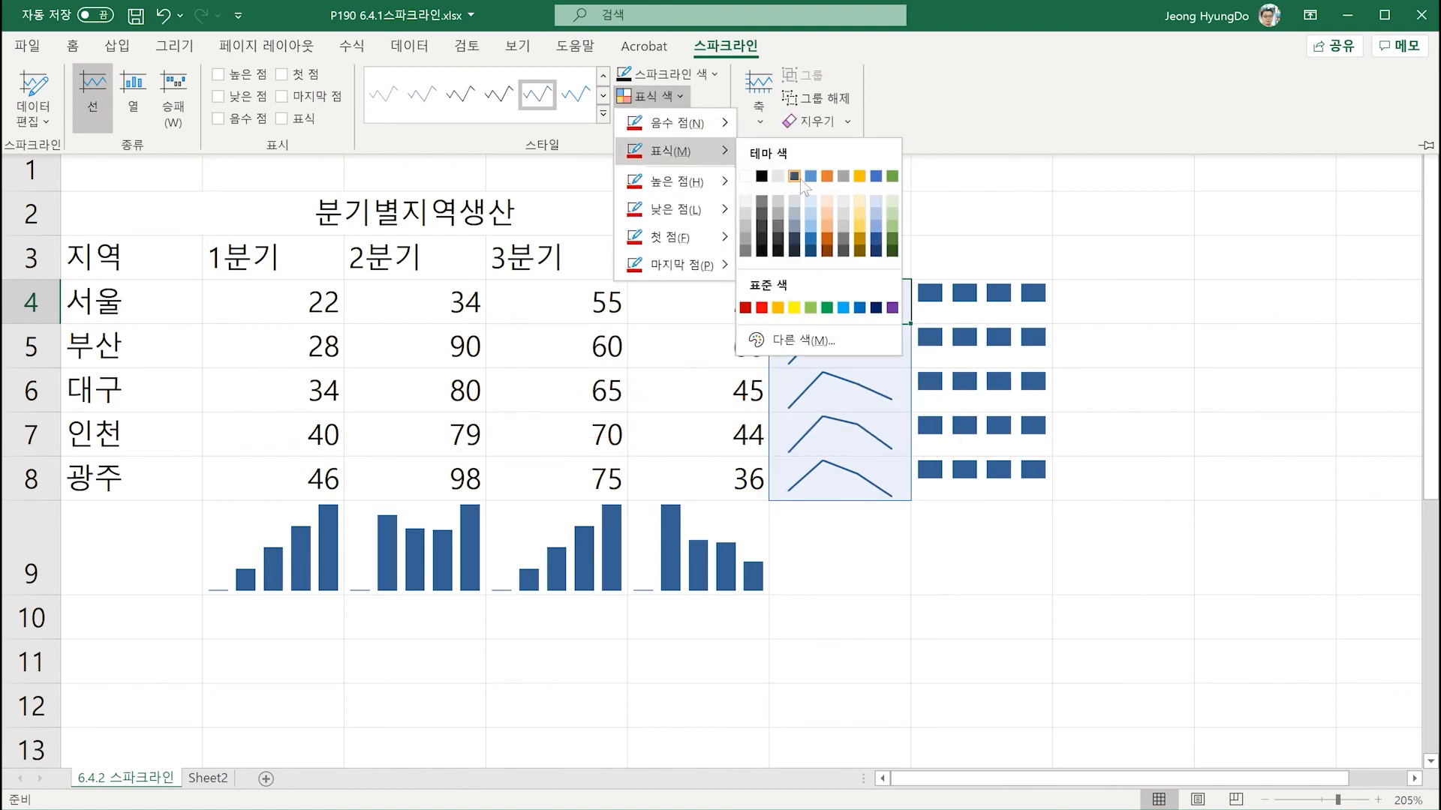
pyautogui.click(828, 177)
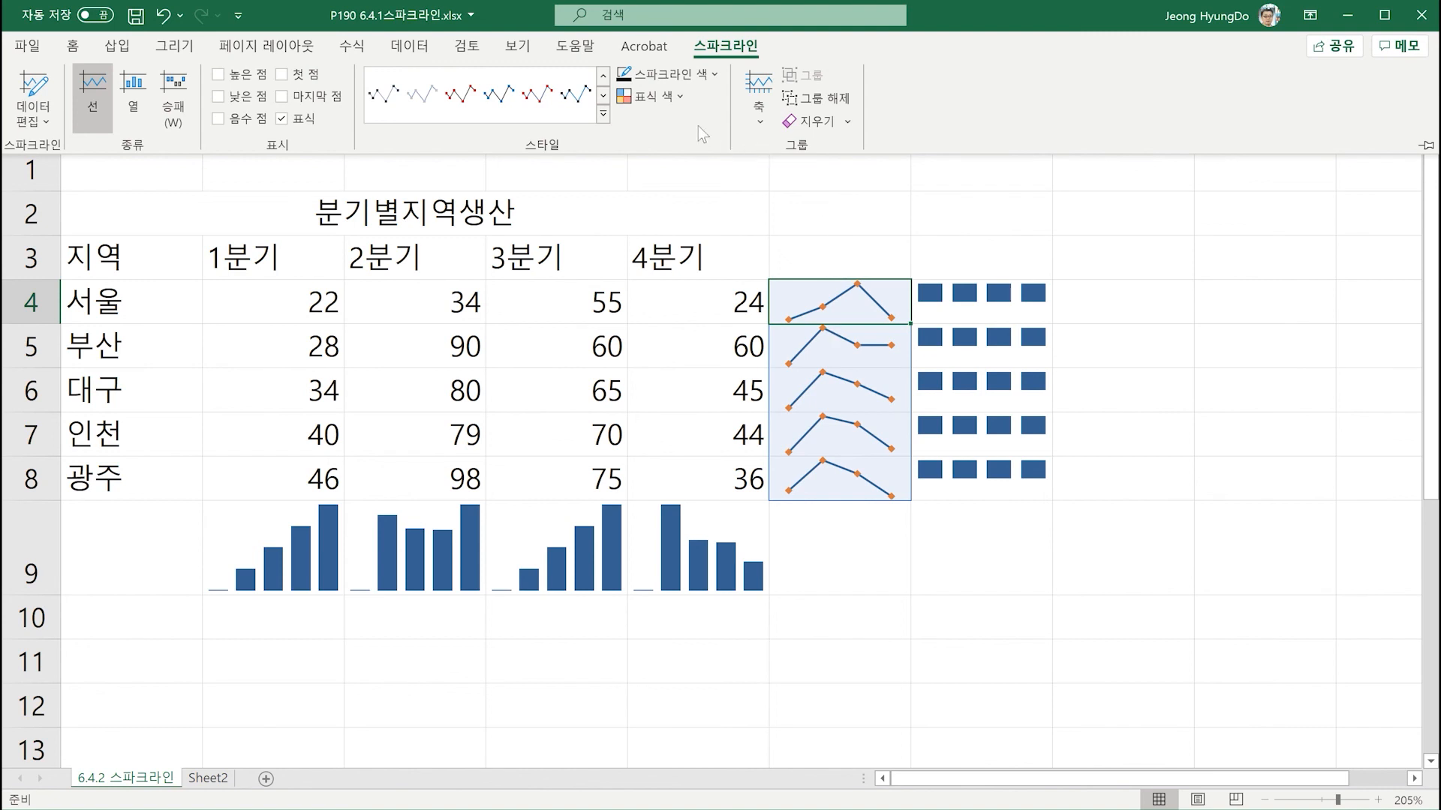
pyautogui.click(678, 96)
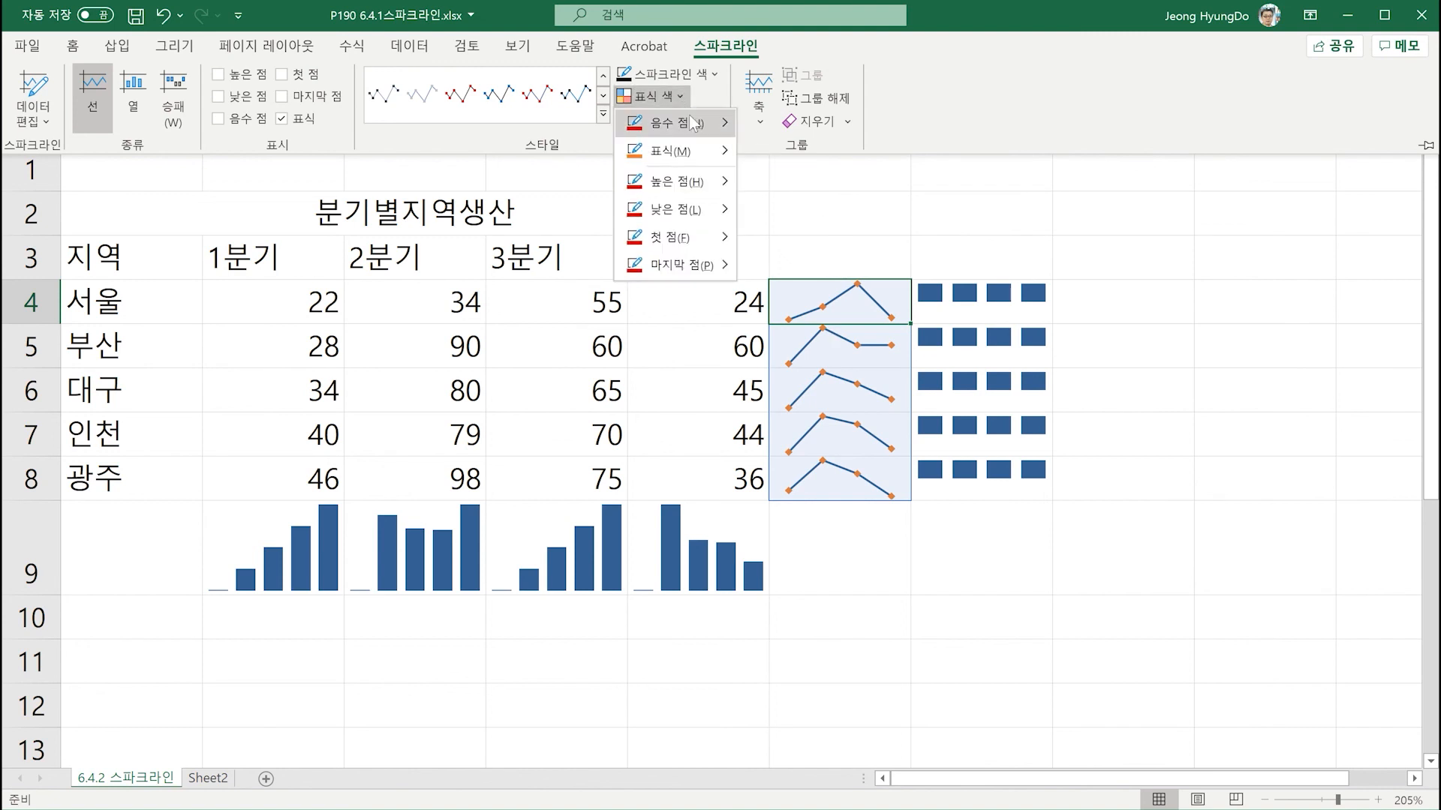
pyautogui.moveTo(698, 187)
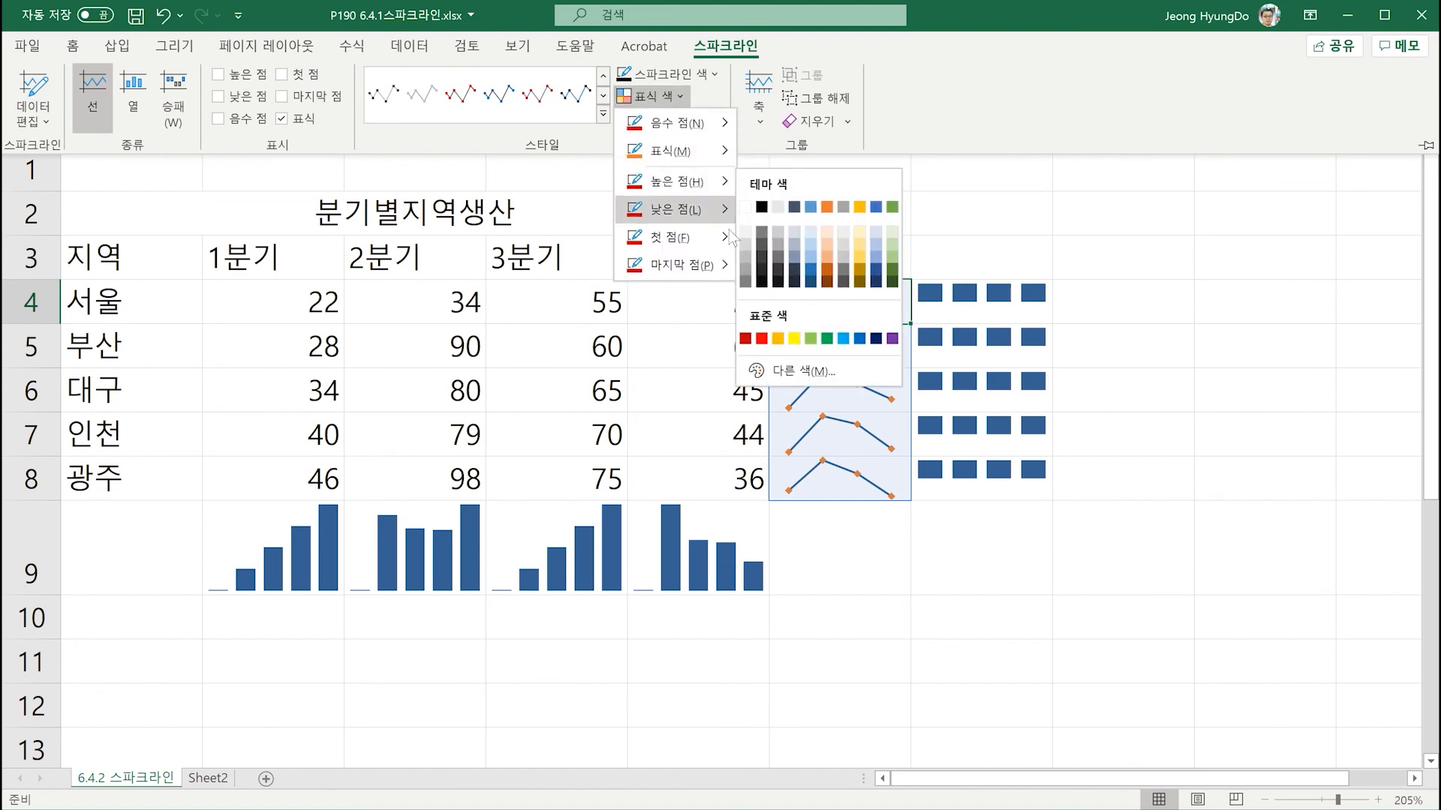
pyautogui.click(762, 339)
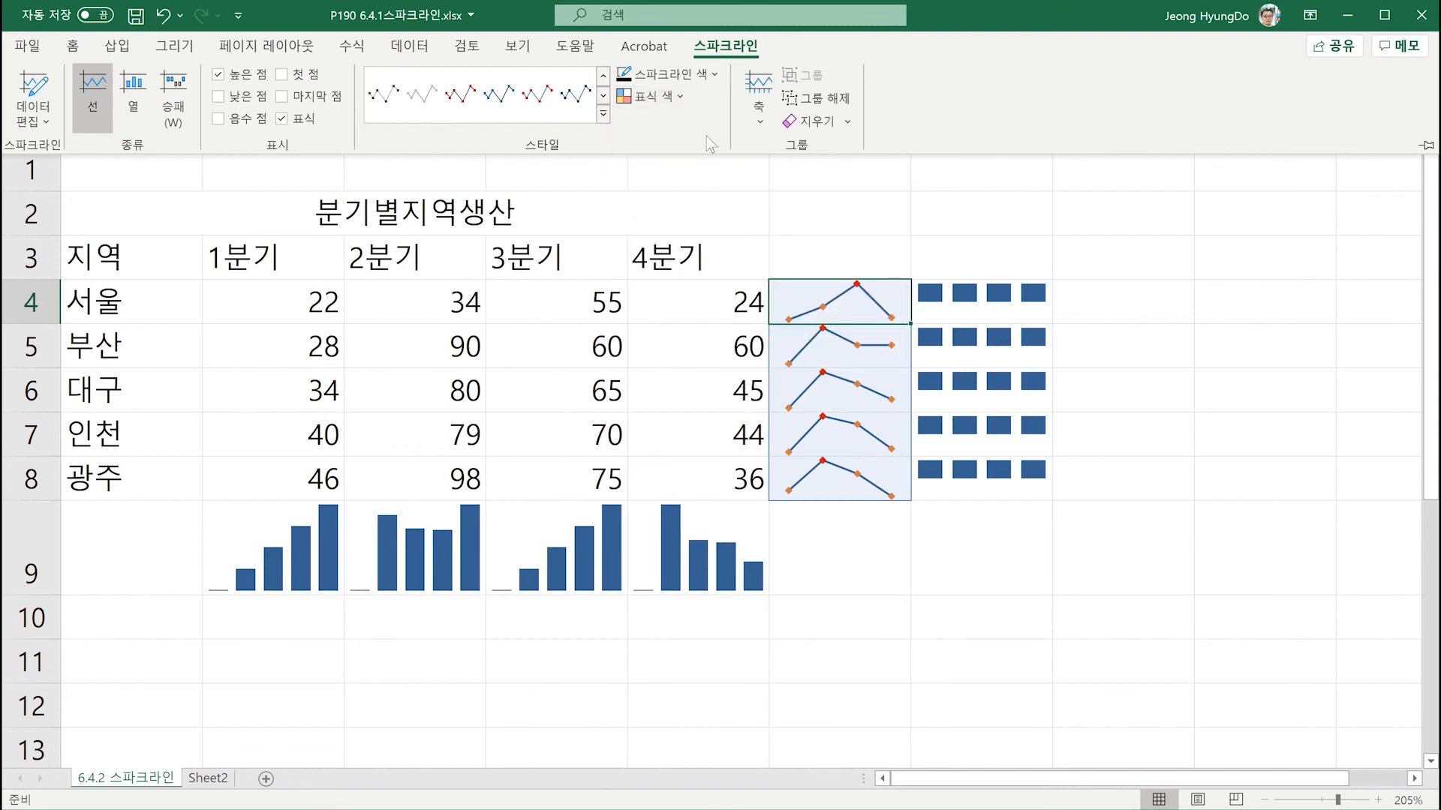
# - Color the first and last points of the line sparklines in F4:F8 black
pyautogui.click(679, 97)
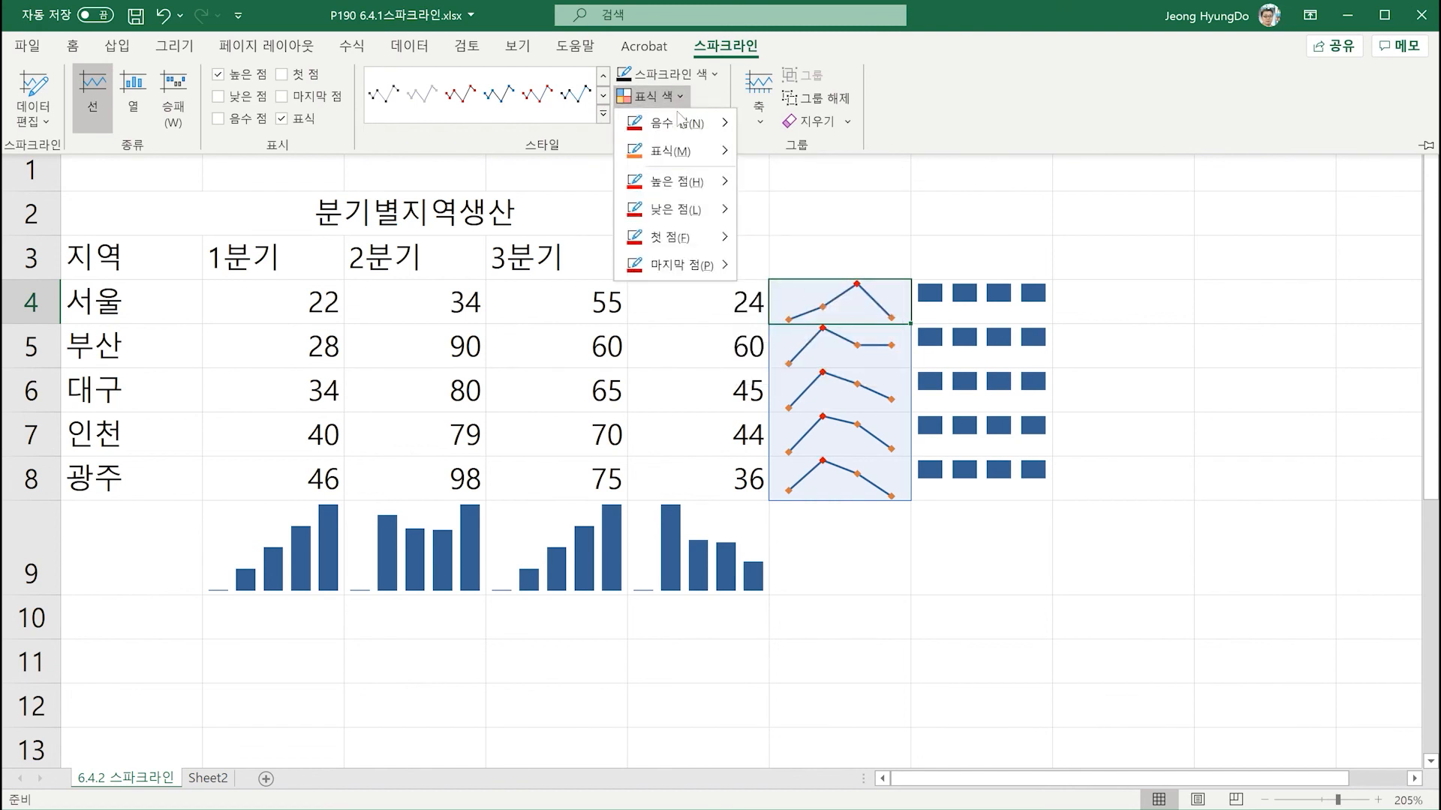
pyautogui.moveTo(695, 240)
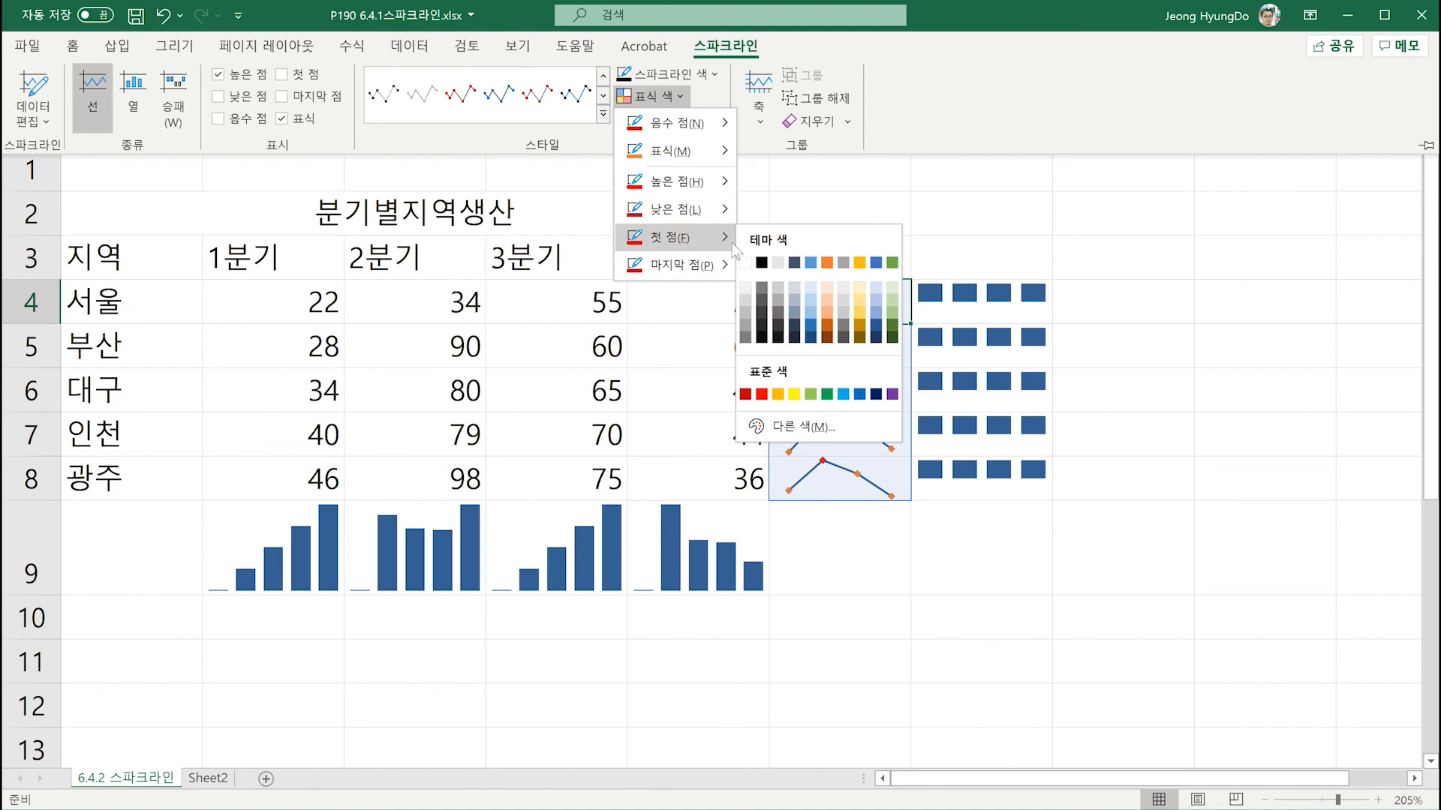
pyautogui.click(762, 262)
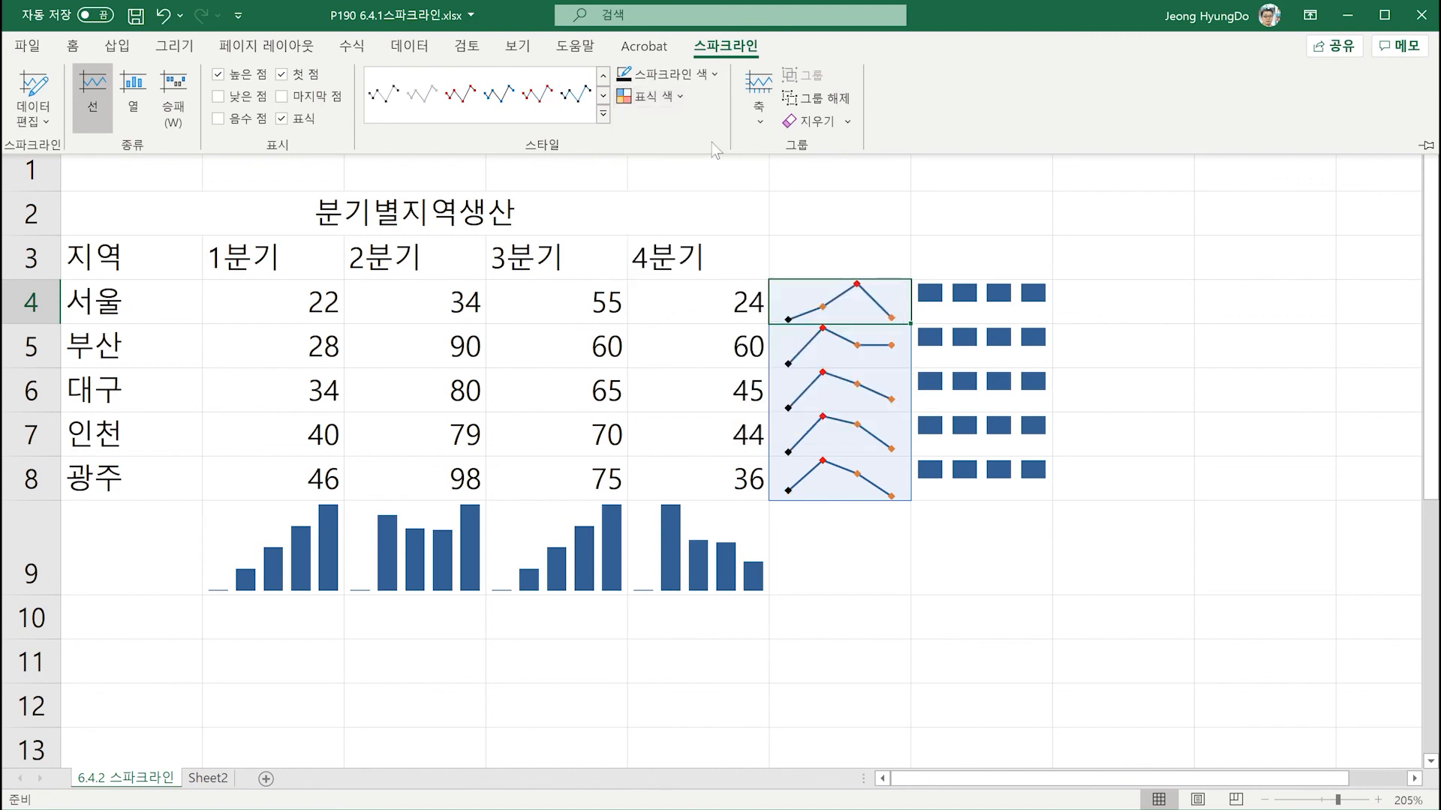
pyautogui.click(682, 96)
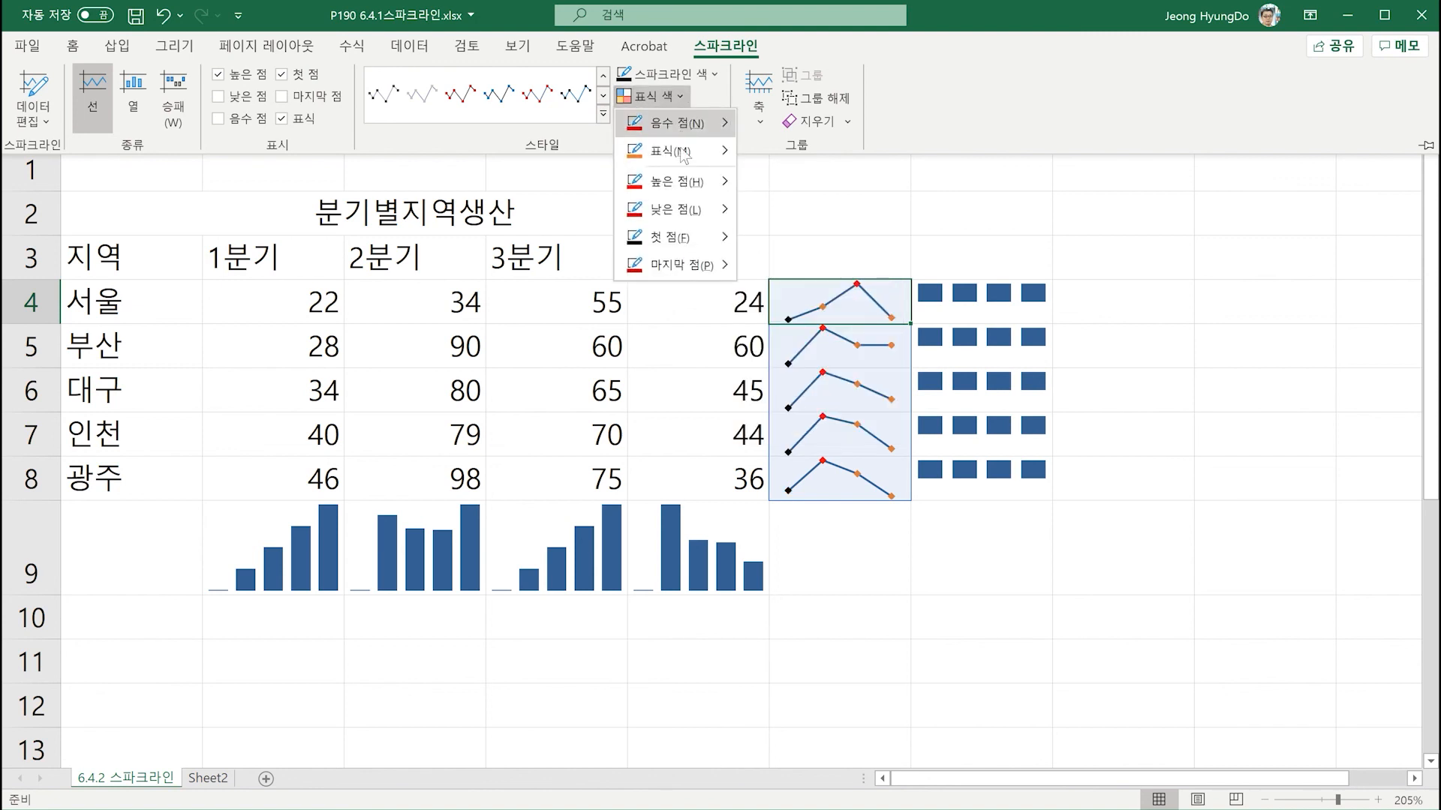
pyautogui.moveTo(700, 271)
pyautogui.click(761, 292)
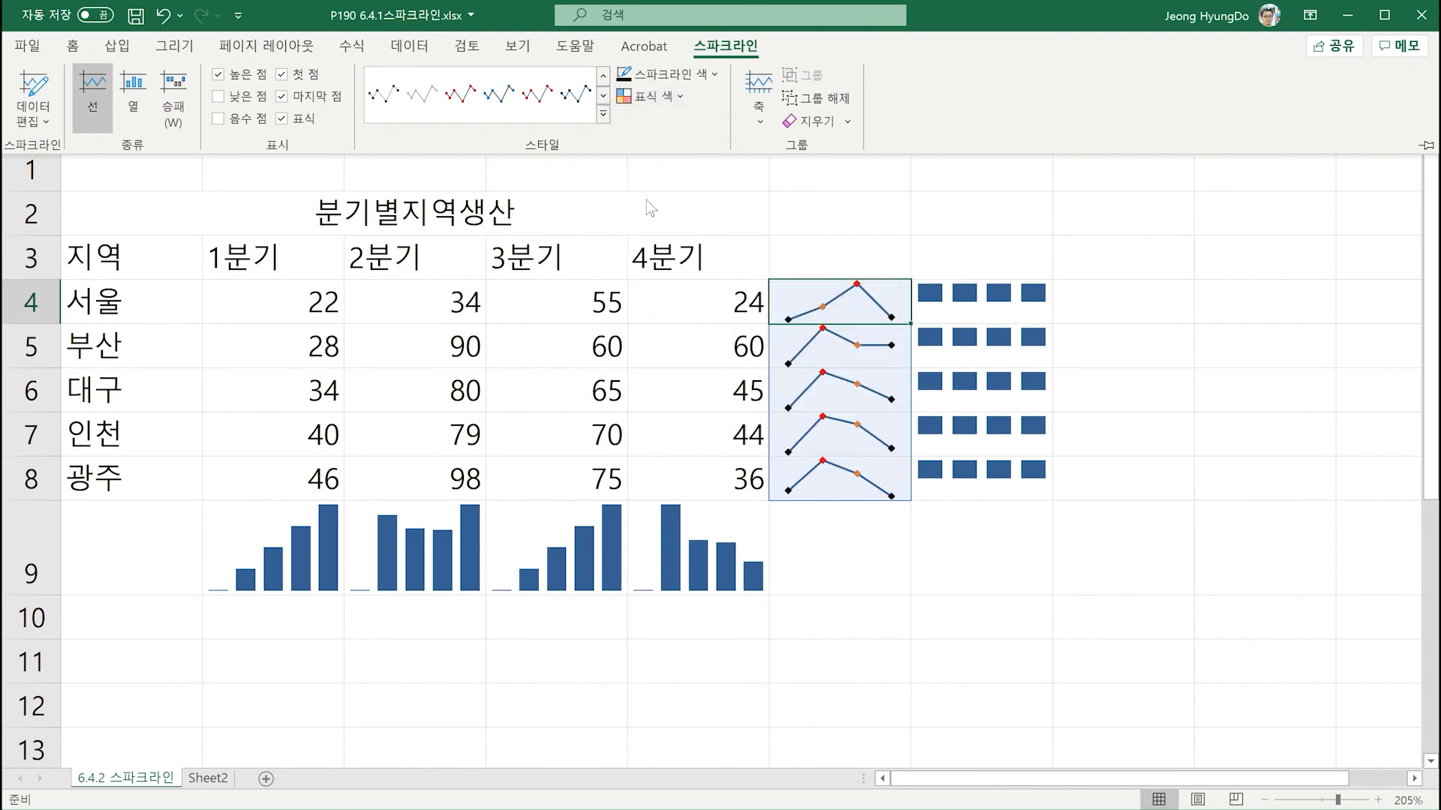
# - Color the high points of the column sparklines in B9:E9 red
pyautogui.click(273, 563)
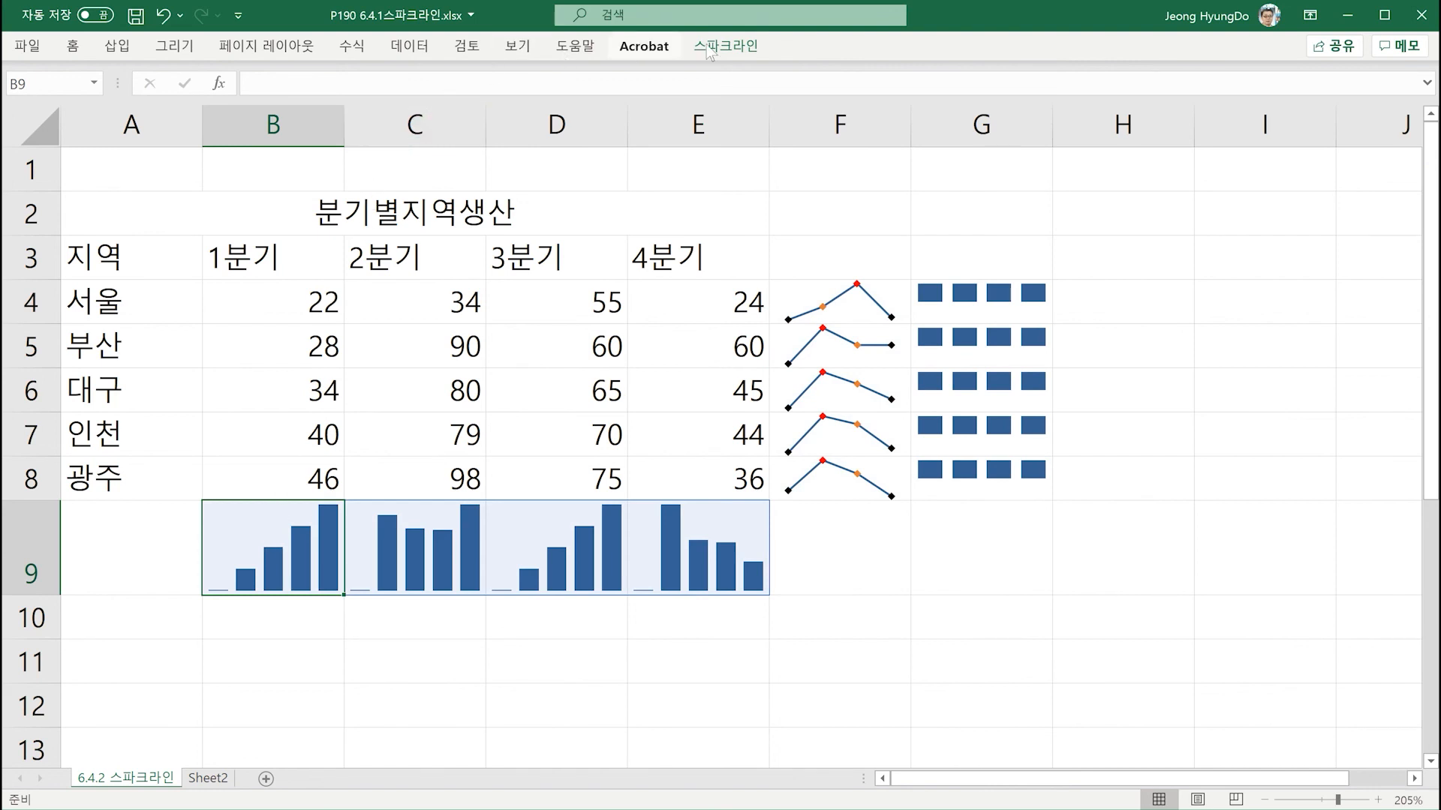
pyautogui.click(746, 47)
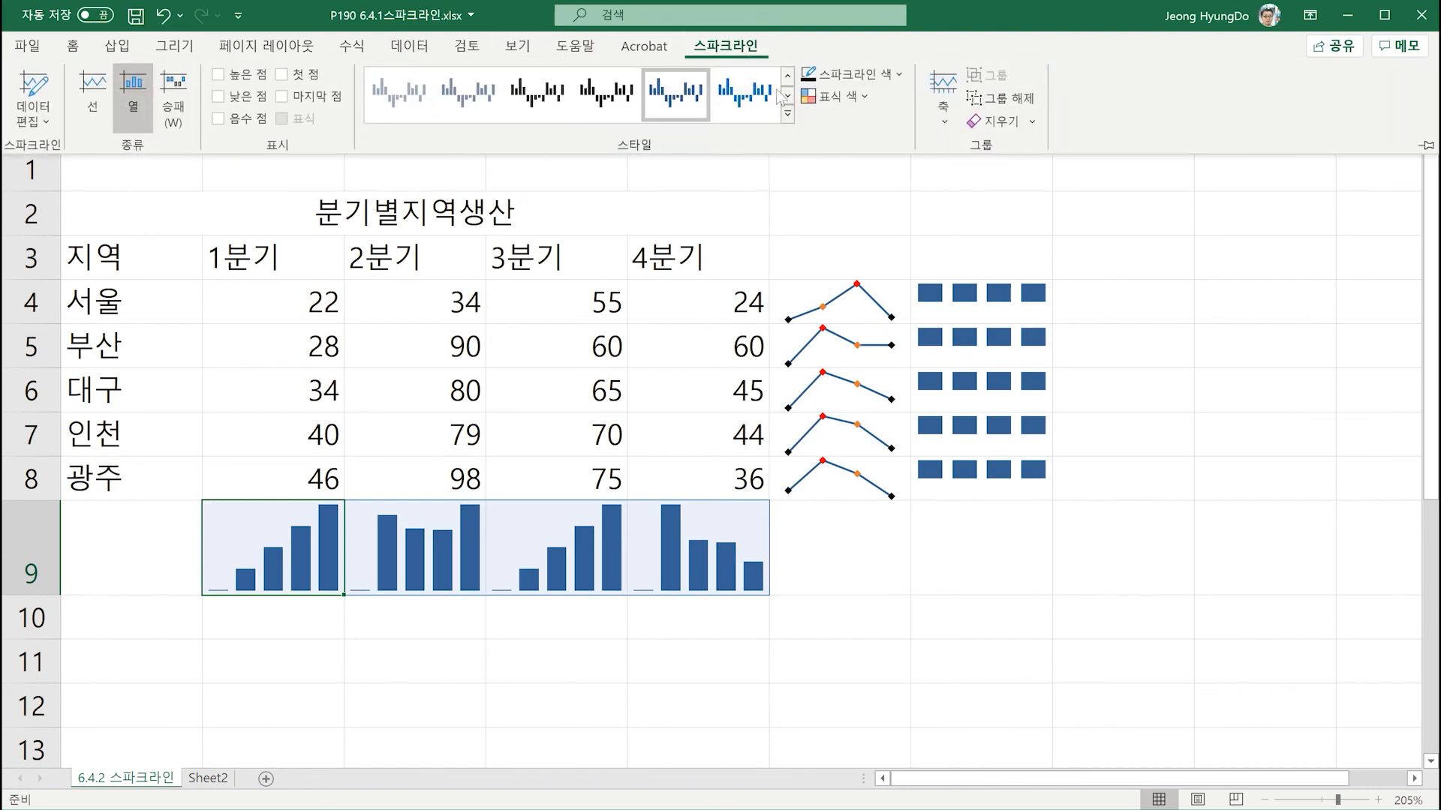
pyautogui.click(827, 98)
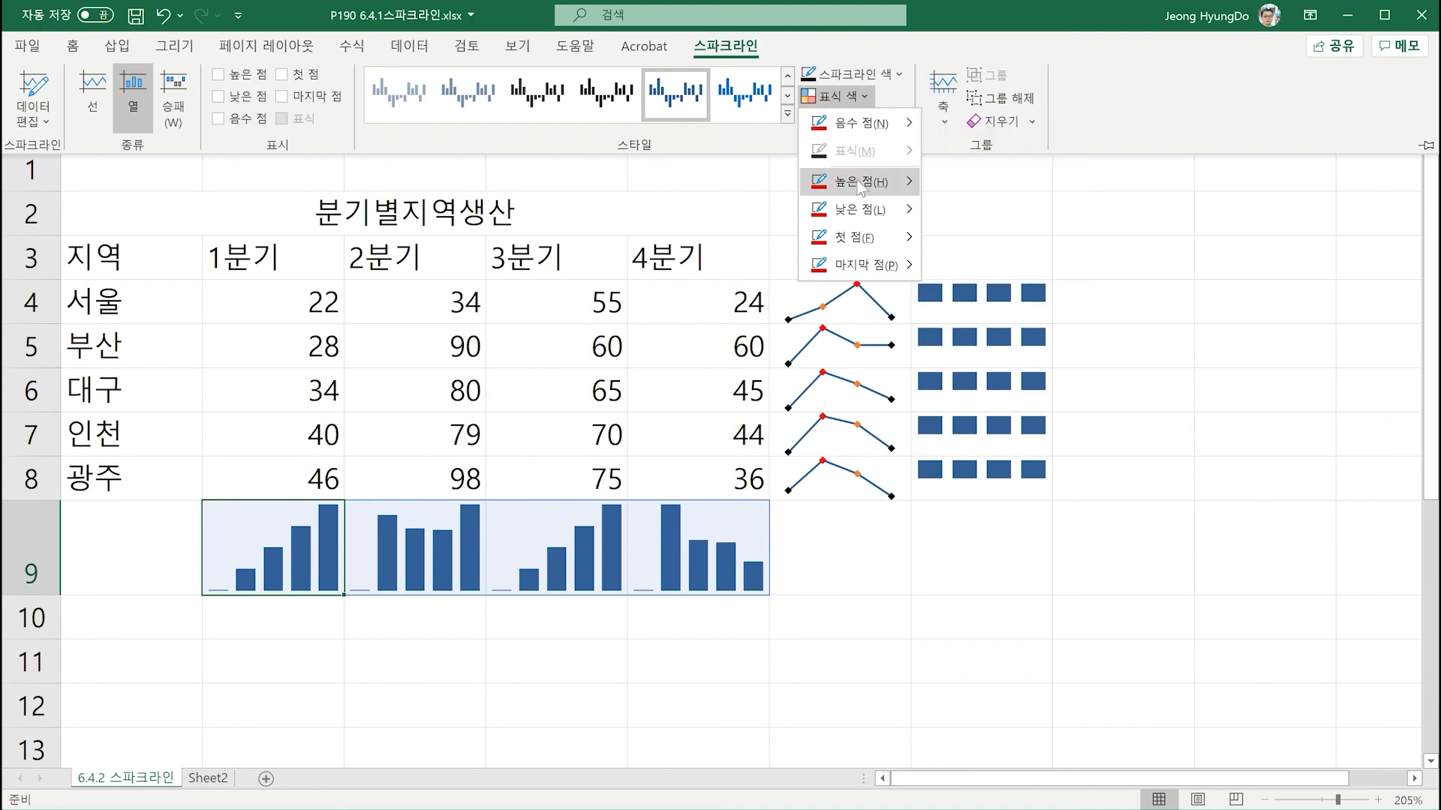
pyautogui.moveTo(863, 181)
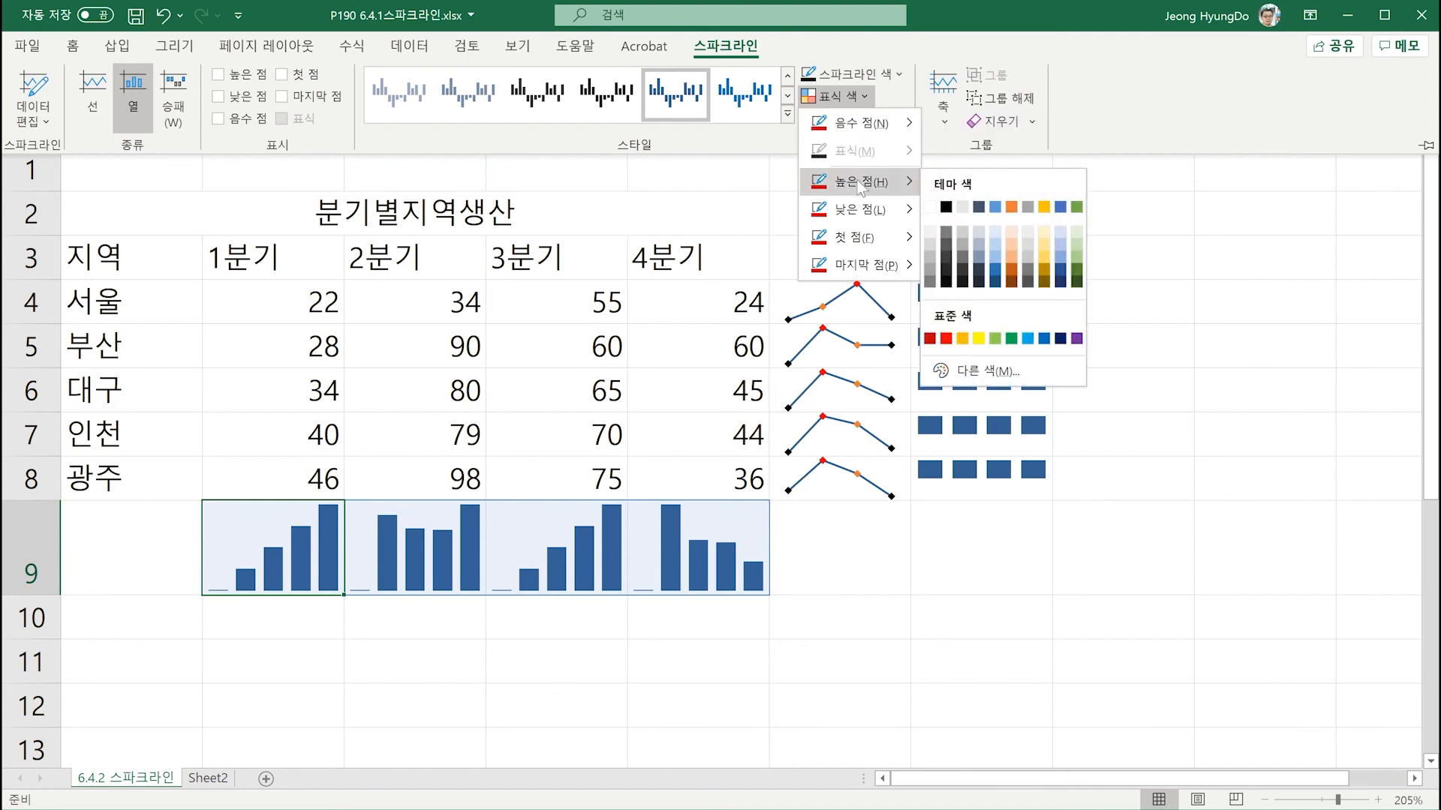
pyautogui.click(948, 339)
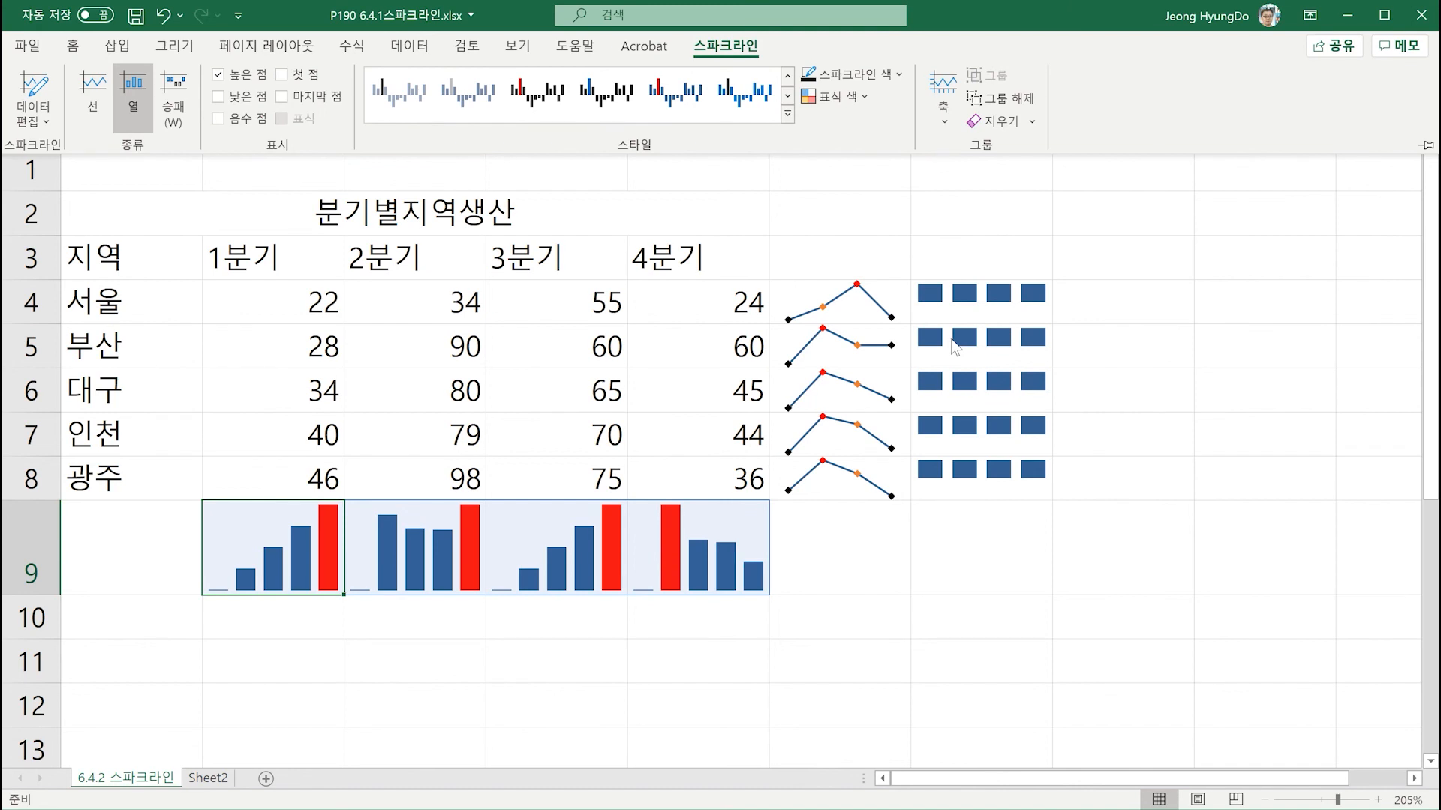